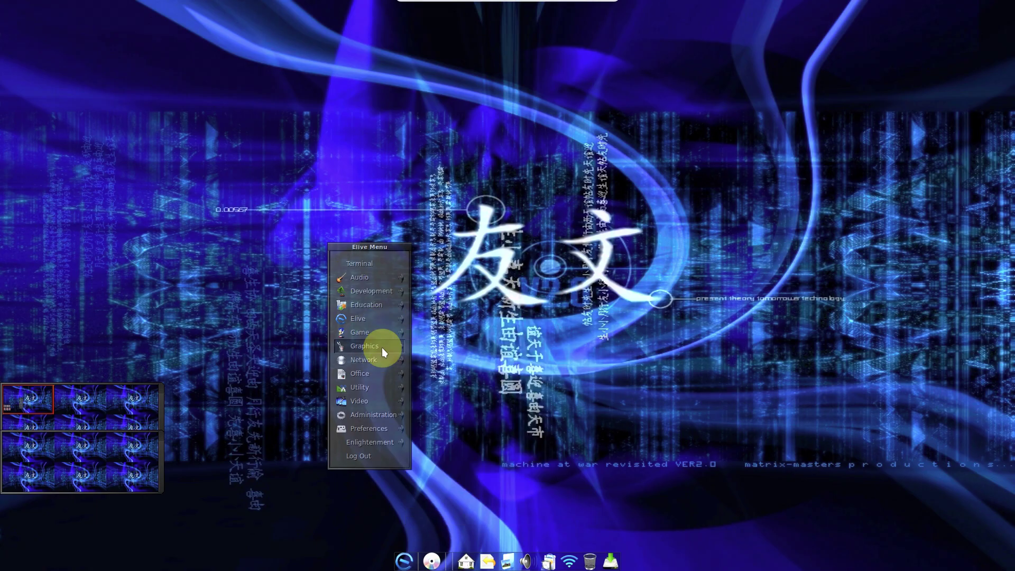
click(455, 330)
mouse_move(468, 295)
click(596, 369)
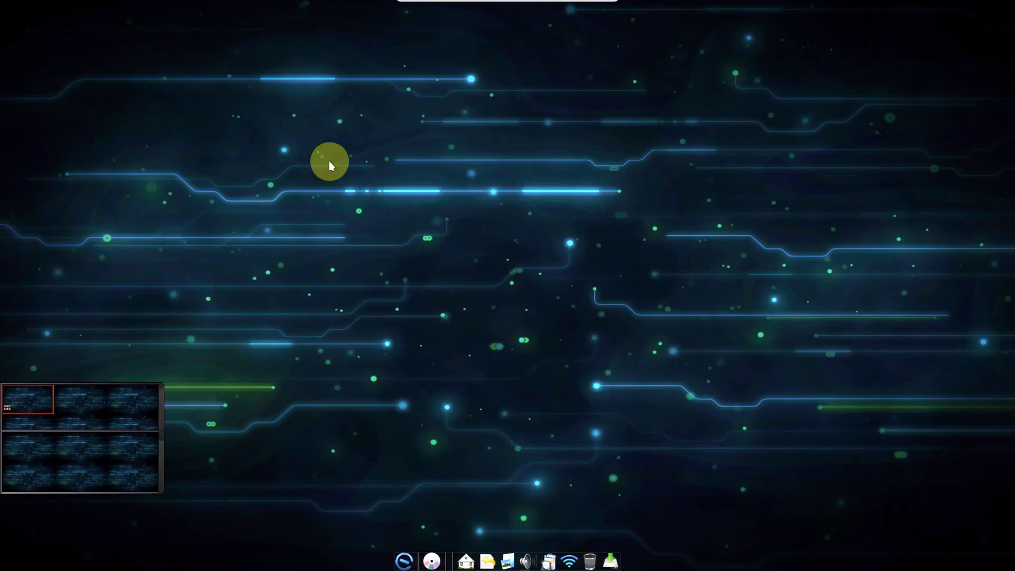
click(329, 160)
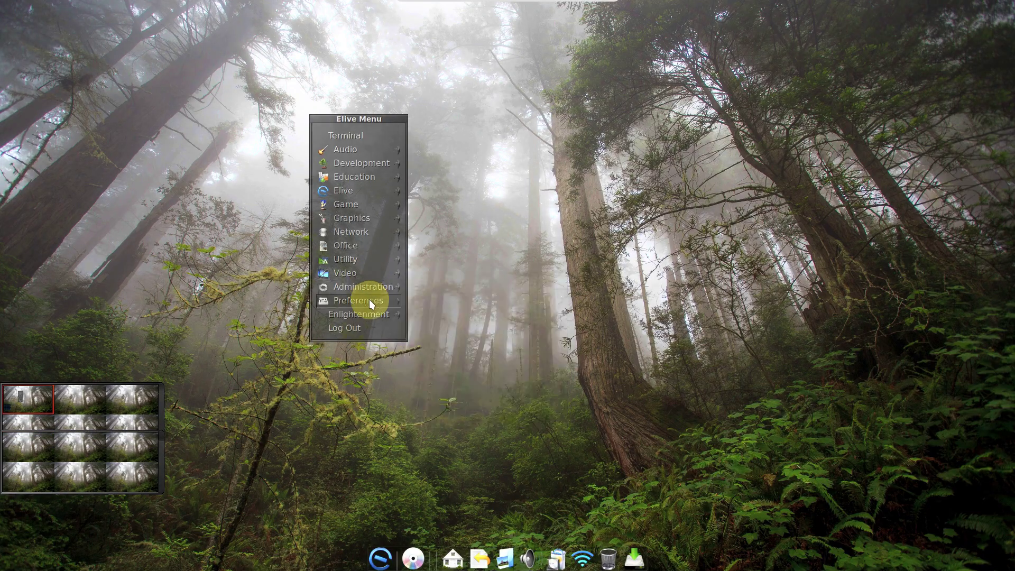
click(369, 294)
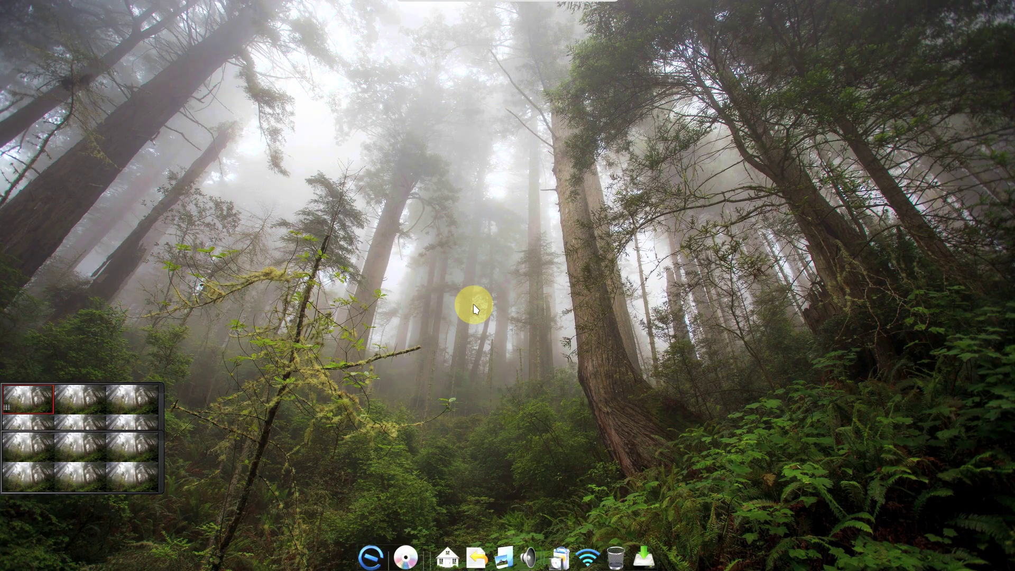
Check the About Enlightenment information for the desktop and dismiss it
click(474, 305)
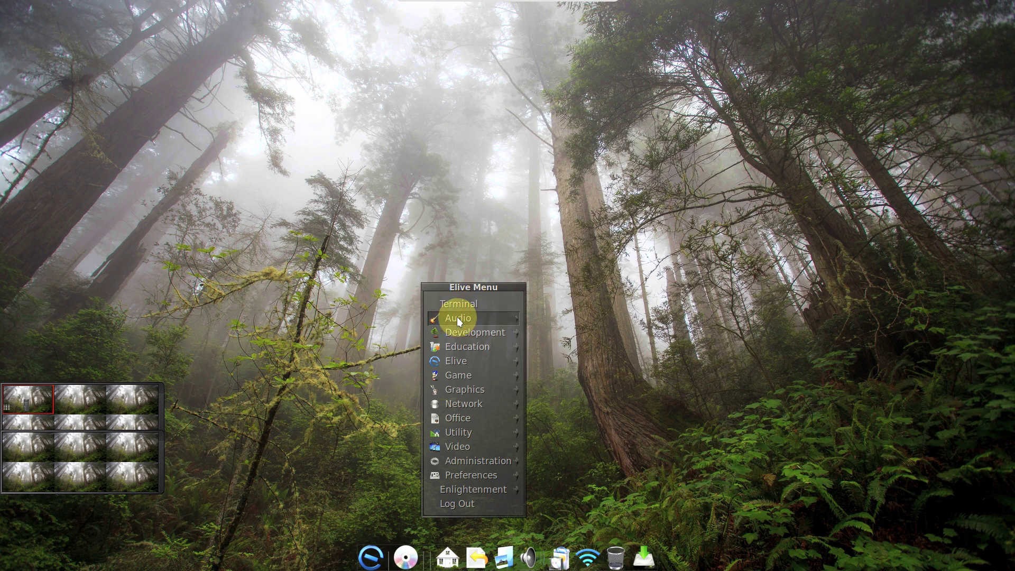
mouse_move(477, 347)
mouse_move(488, 490)
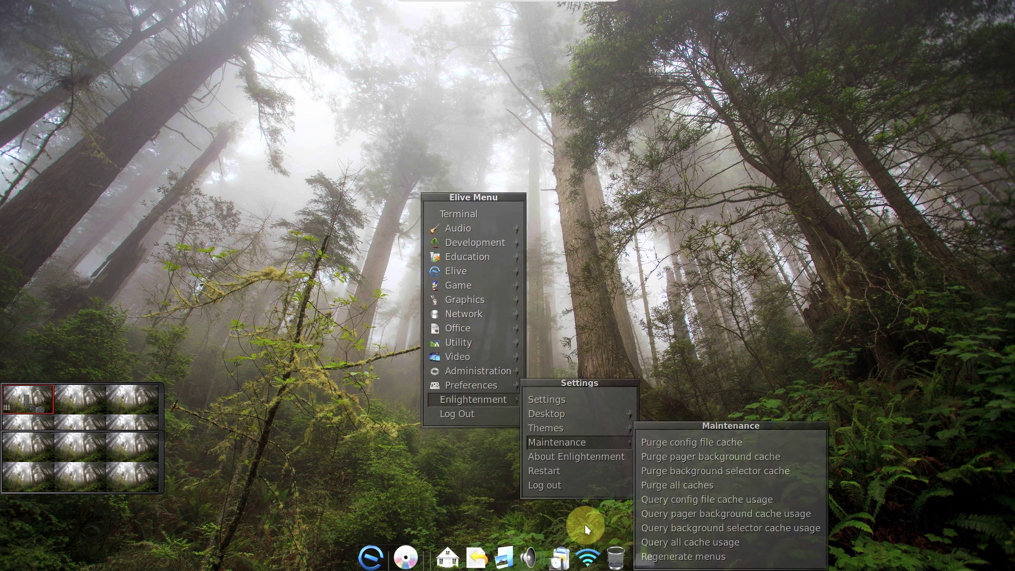
click(589, 462)
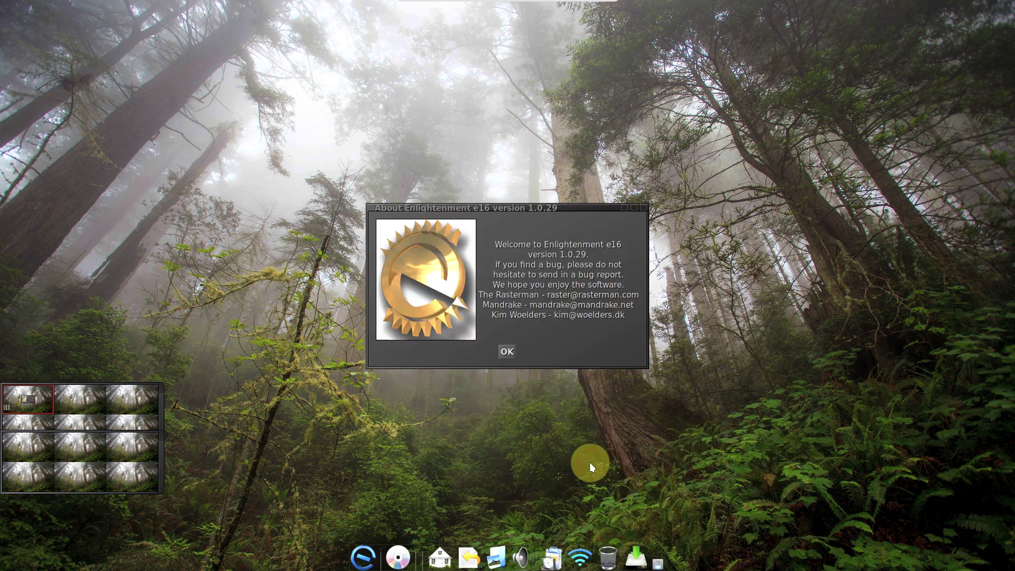
click(508, 350)
Open the Elive news, releases and tutorials page in the web browser and decline restoring the earlier pages
click(363, 133)
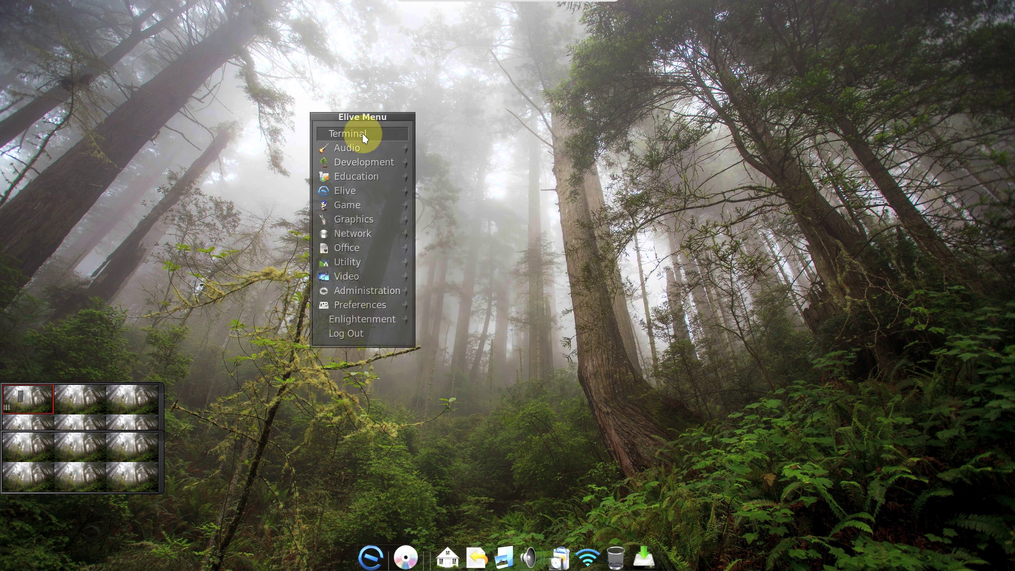
mouse_move(362, 196)
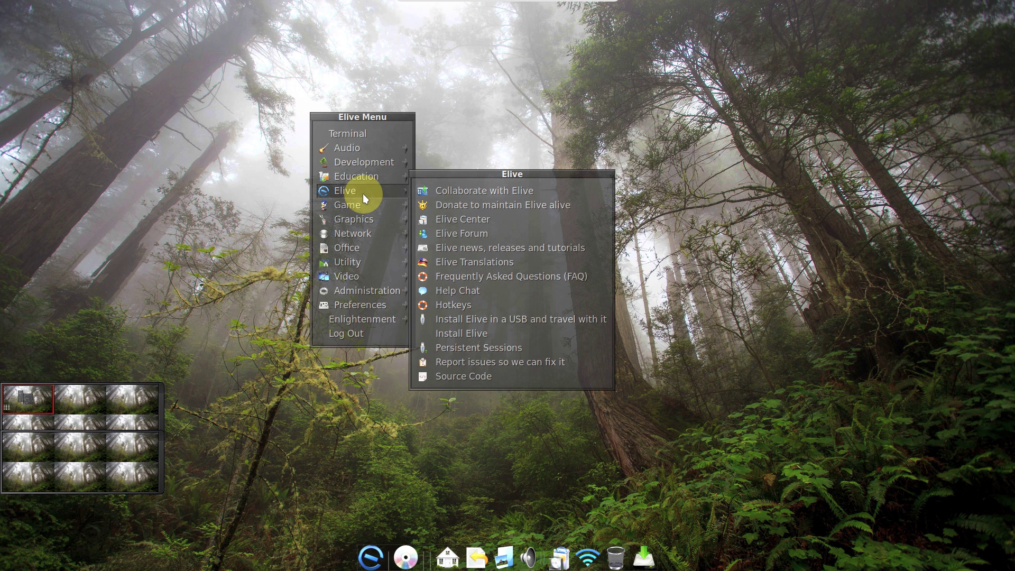
click(499, 246)
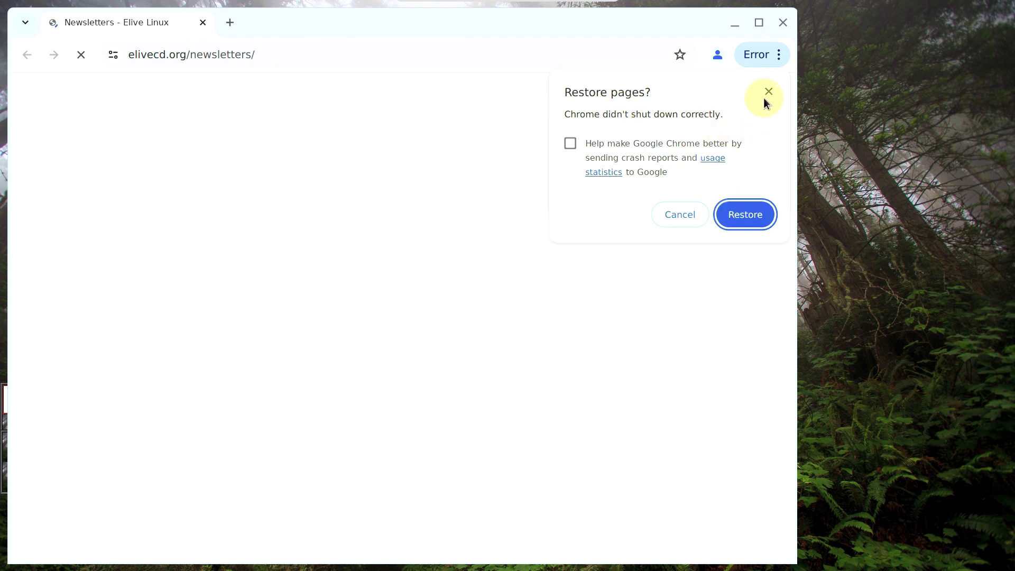
click(694, 207)
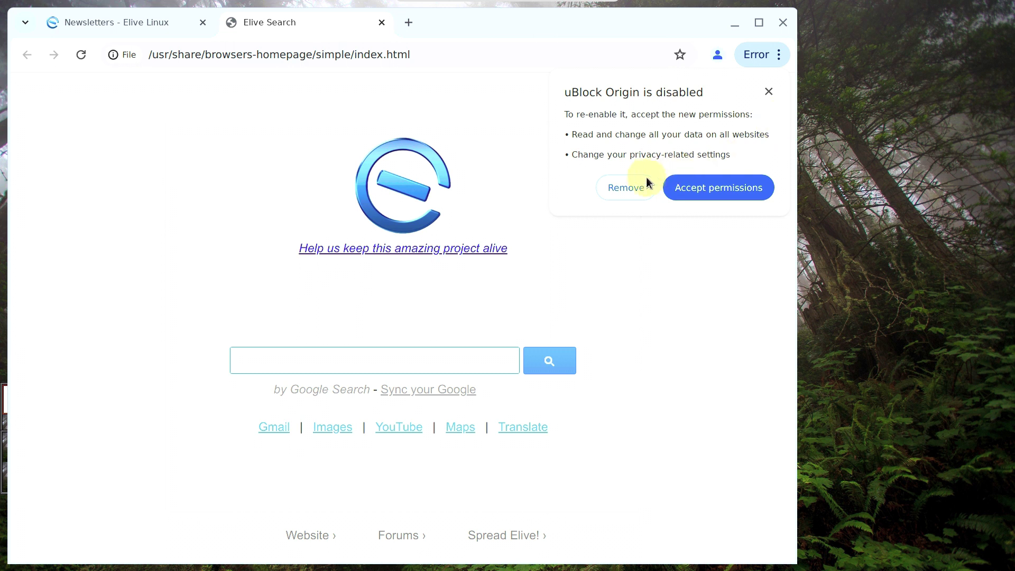
Accept the new permissions for uBlock Origin and close the Elive Search tab
click(712, 185)
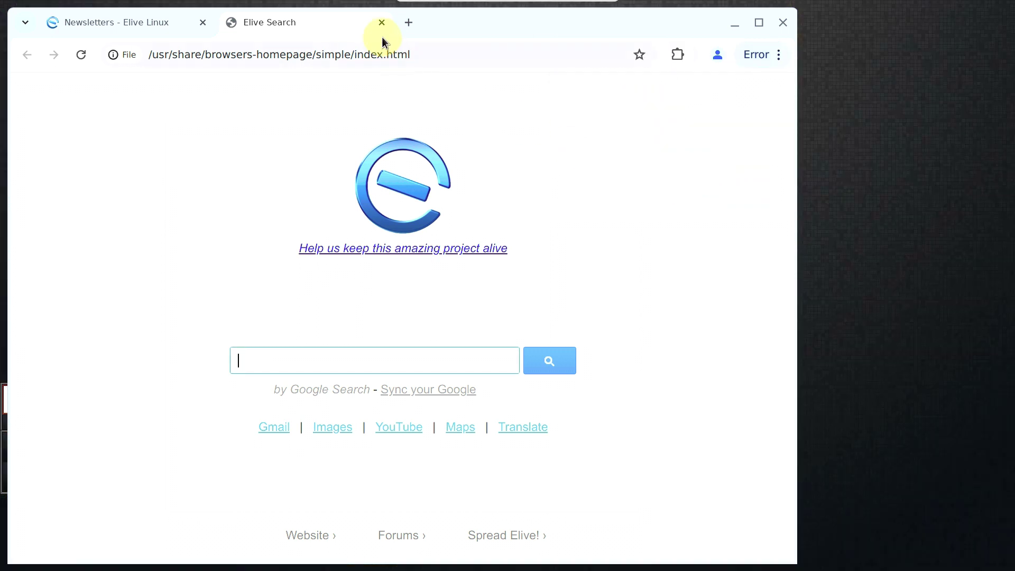
click(382, 27)
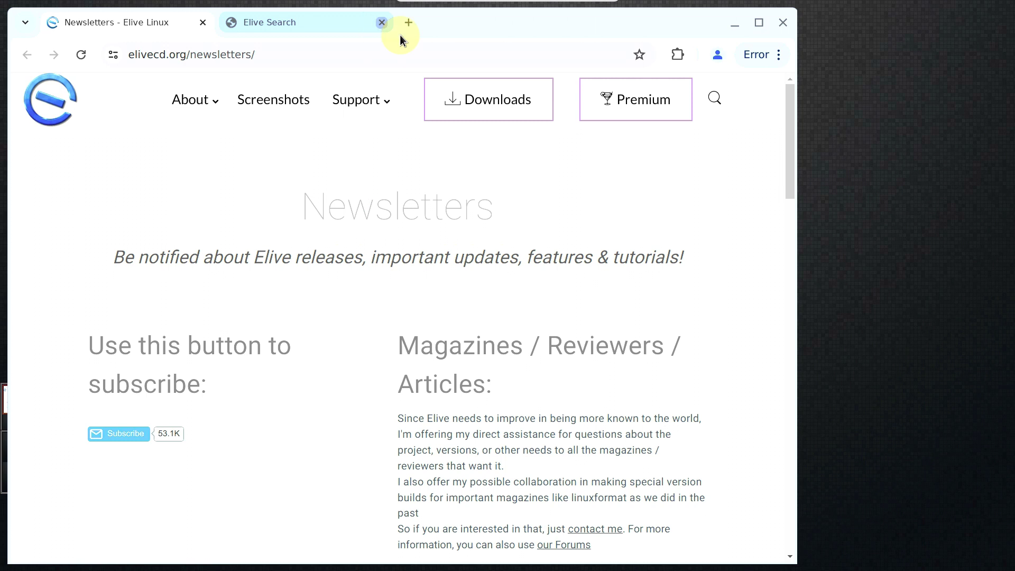
Check the installed browser version on the About Google Chrome page and close that page
click(783, 54)
mouse_move(645, 475)
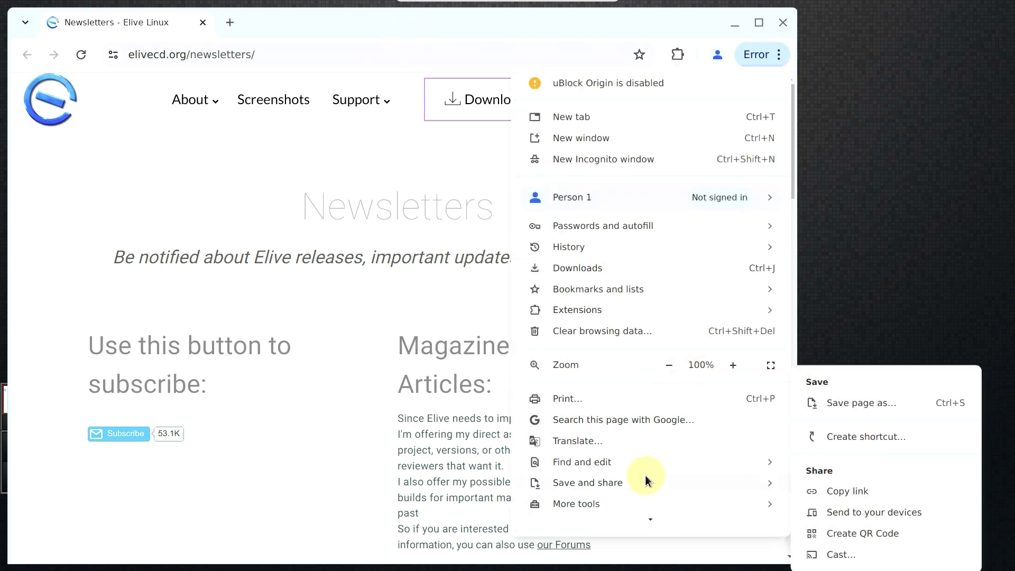
scroll(643, 524, down, 2)
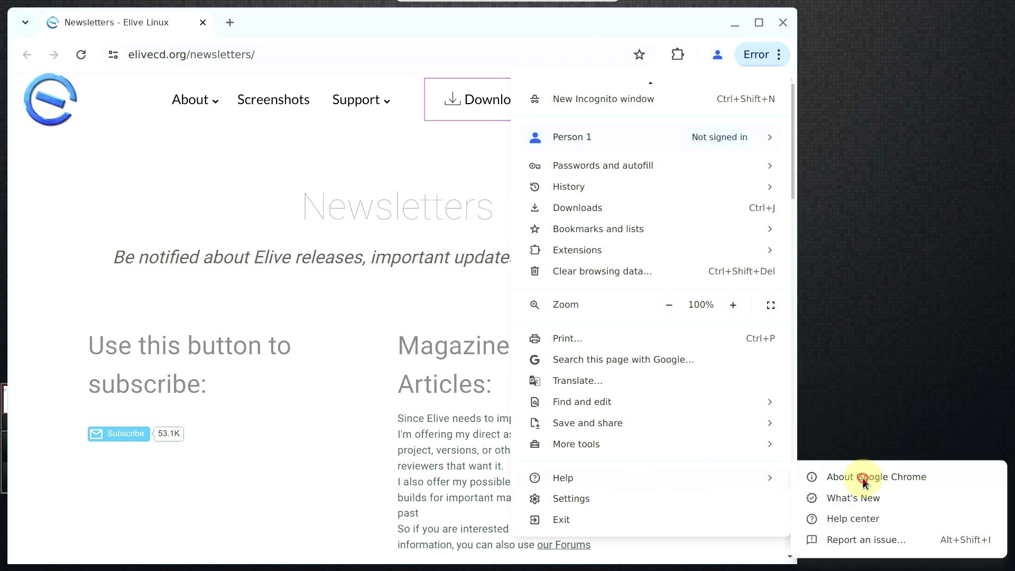
click(863, 478)
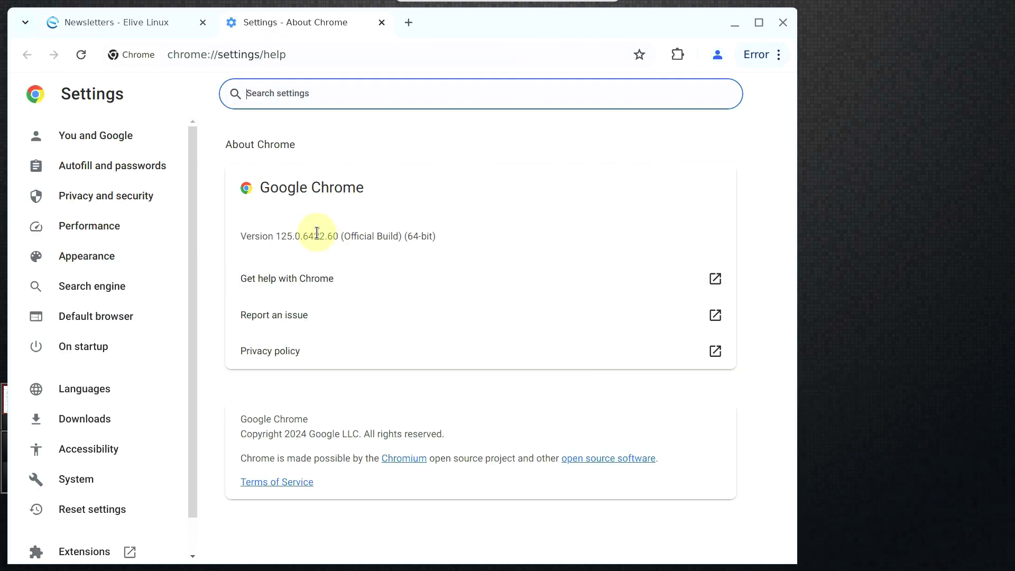
click(381, 22)
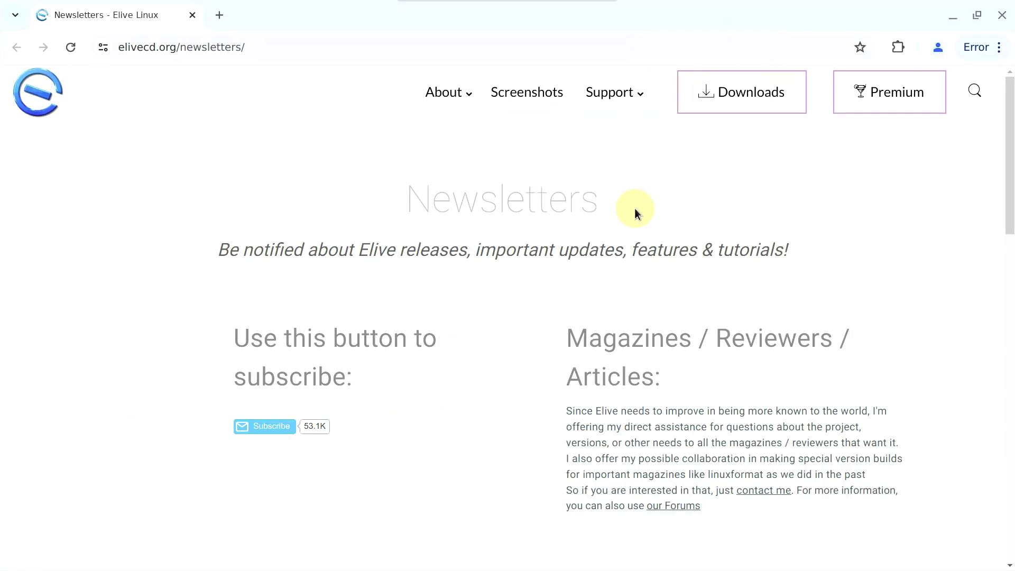
Skim the Newsletters page down to its footer and open the Homepage from the sitemap
scroll(637, 215, down, 3)
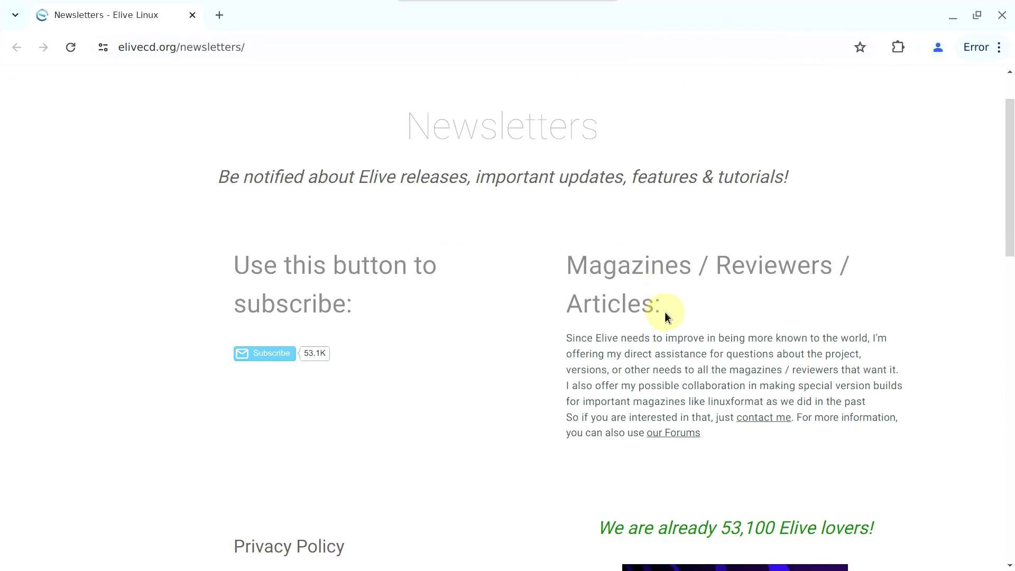
scroll(665, 312, down, 4)
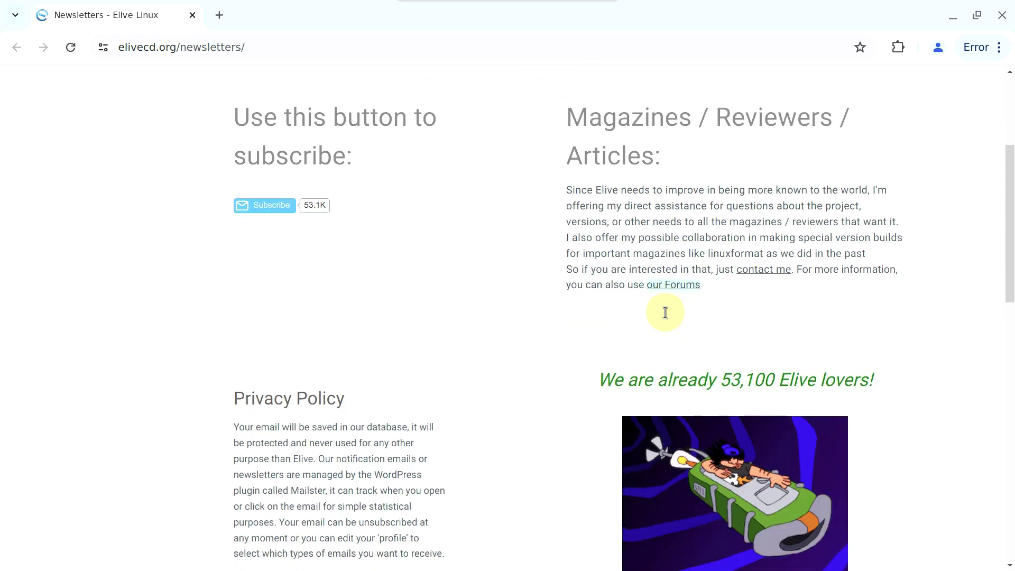
scroll(666, 312, up, 1)
scroll(665, 312, down, 3)
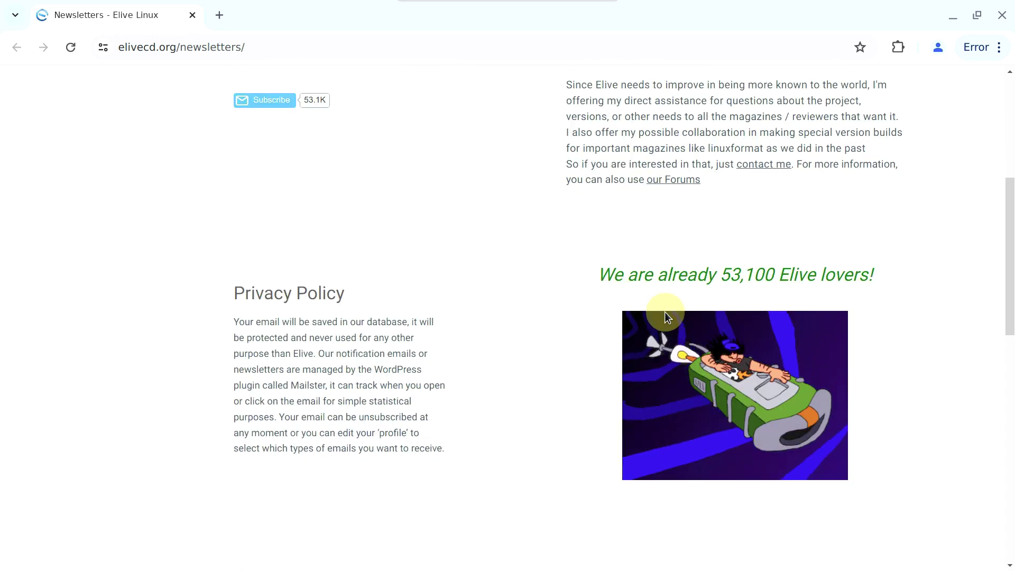
scroll(665, 312, up, 3)
click(1006, 252)
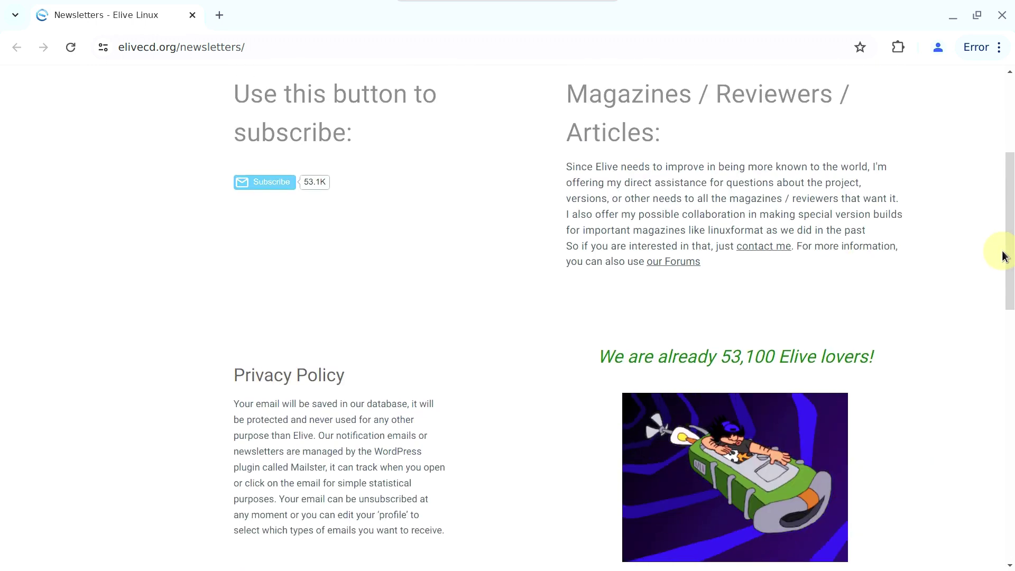
drag(1007, 274, 1007, 496)
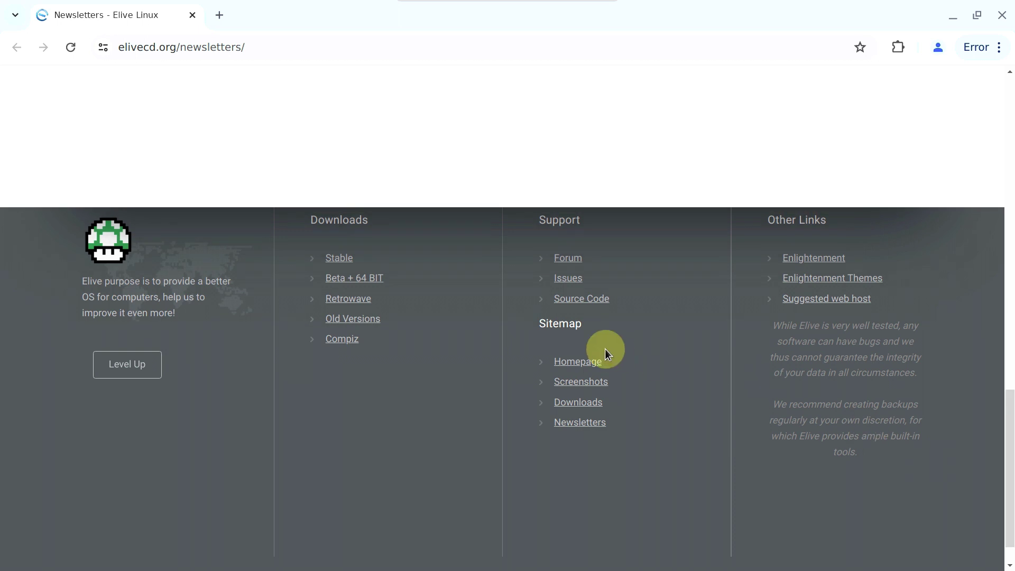
click(578, 362)
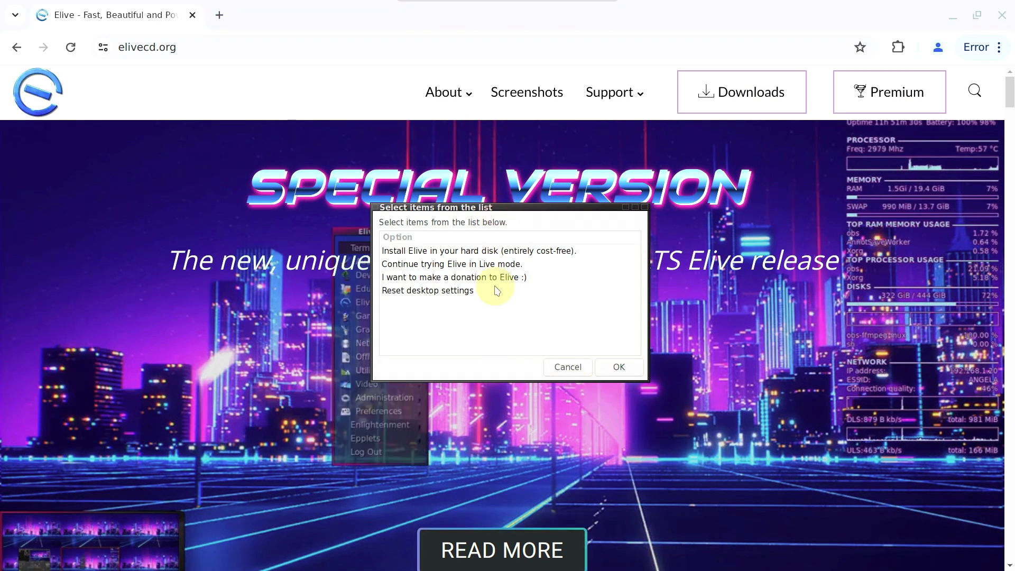
Choose to continue trying Elive in Live mode and confirm the choice
click(474, 266)
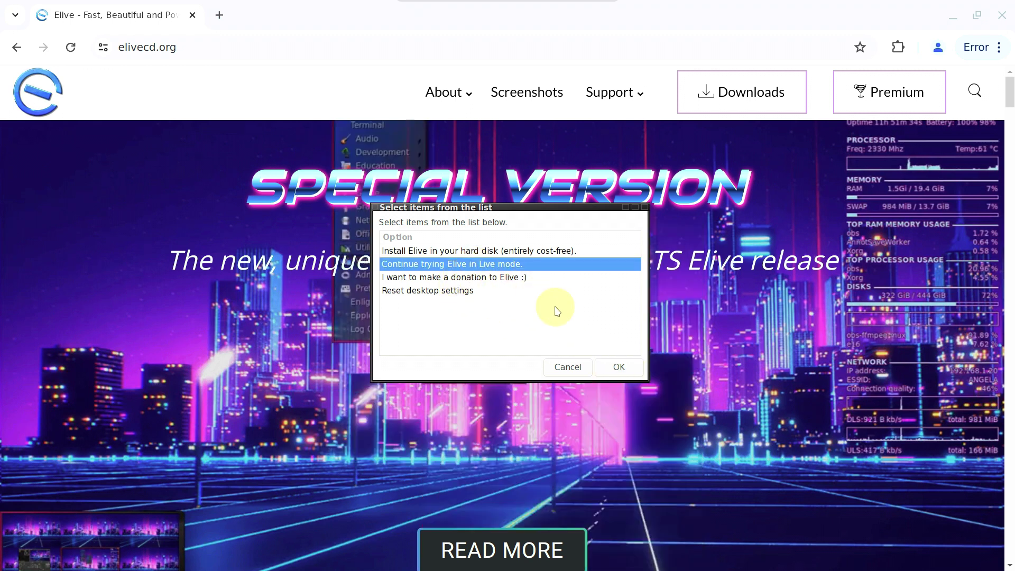
click(629, 367)
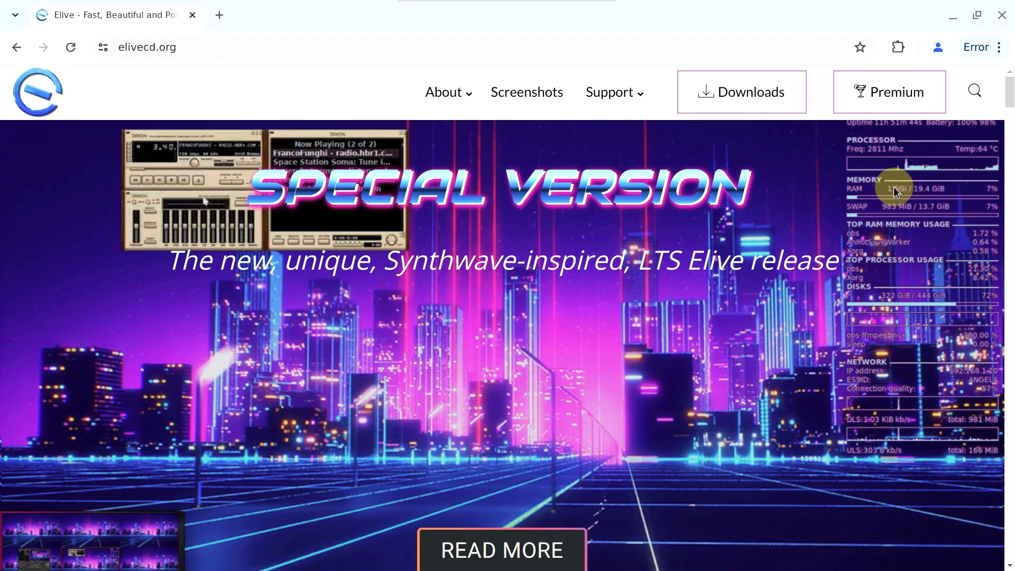
Go to the site's beta downloads, start downloading the 64-bit Elive 3.8.42 image, and dismiss the download history
click(747, 99)
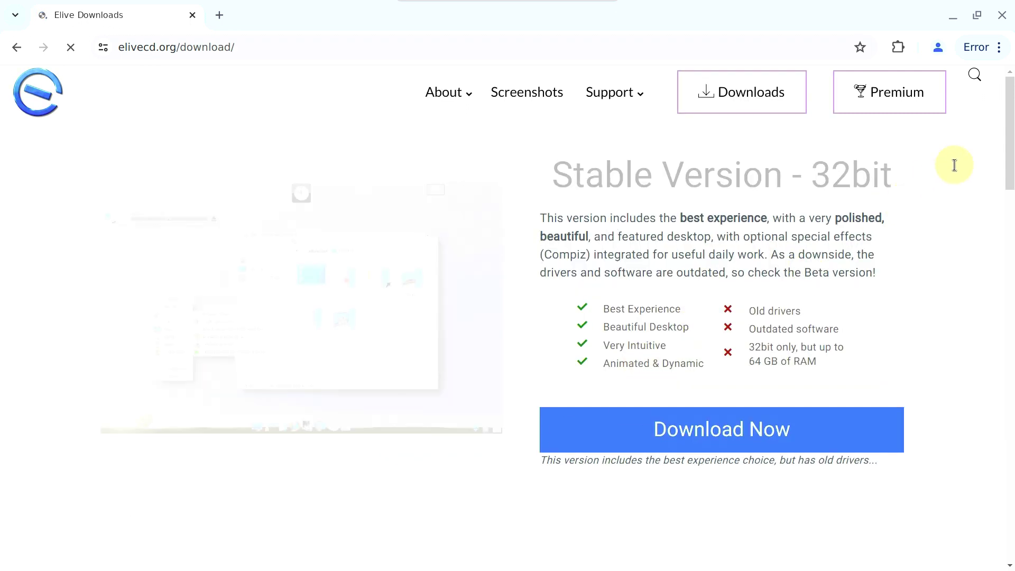
drag(1009, 180, 1005, 299)
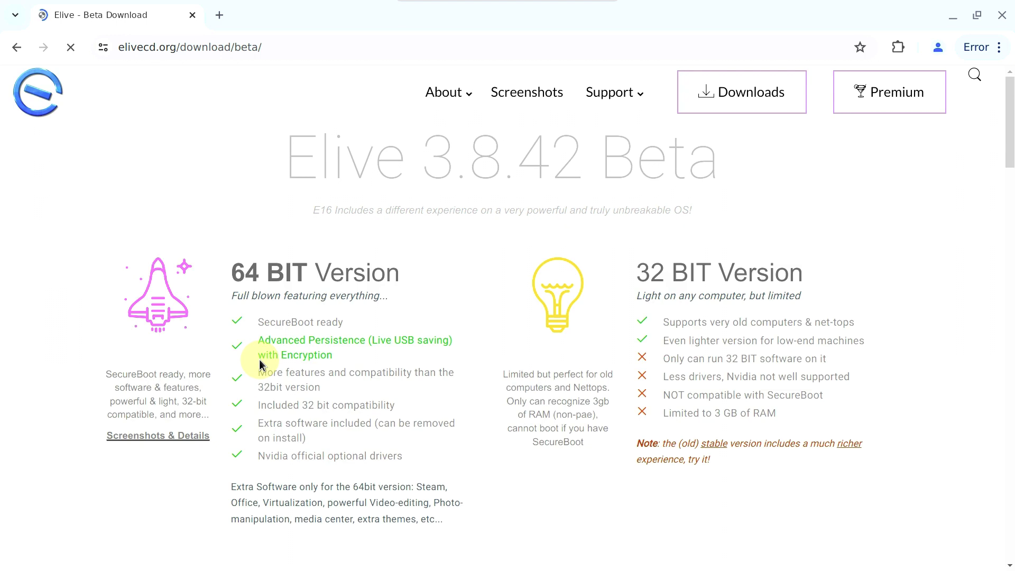
drag(1005, 128, 1011, 224)
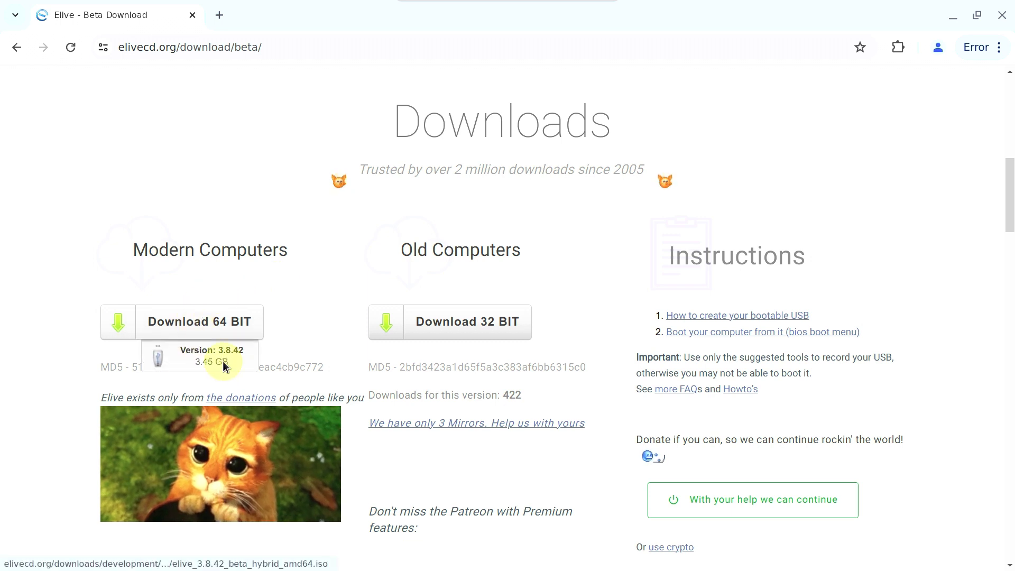
click(216, 329)
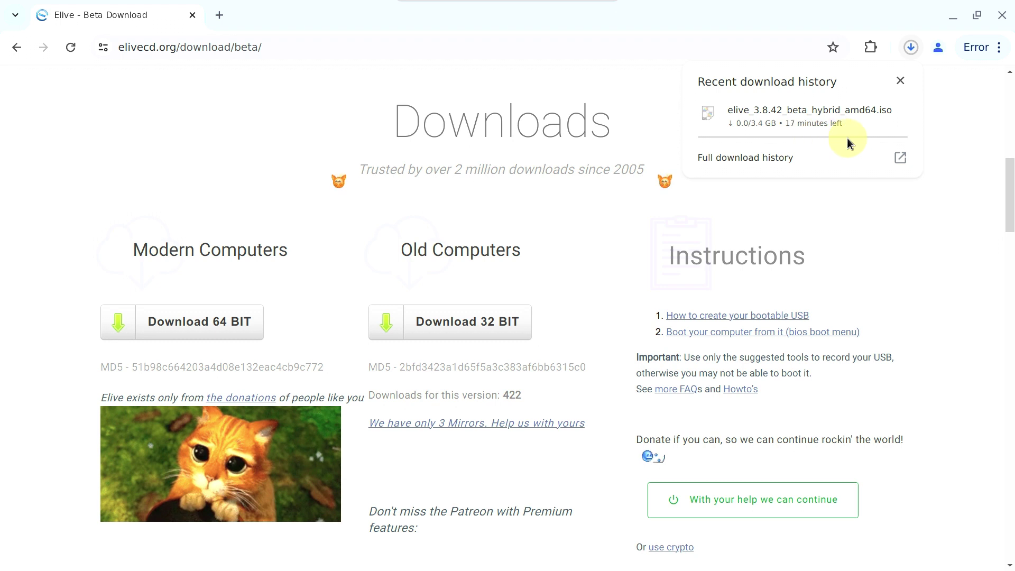
click(899, 80)
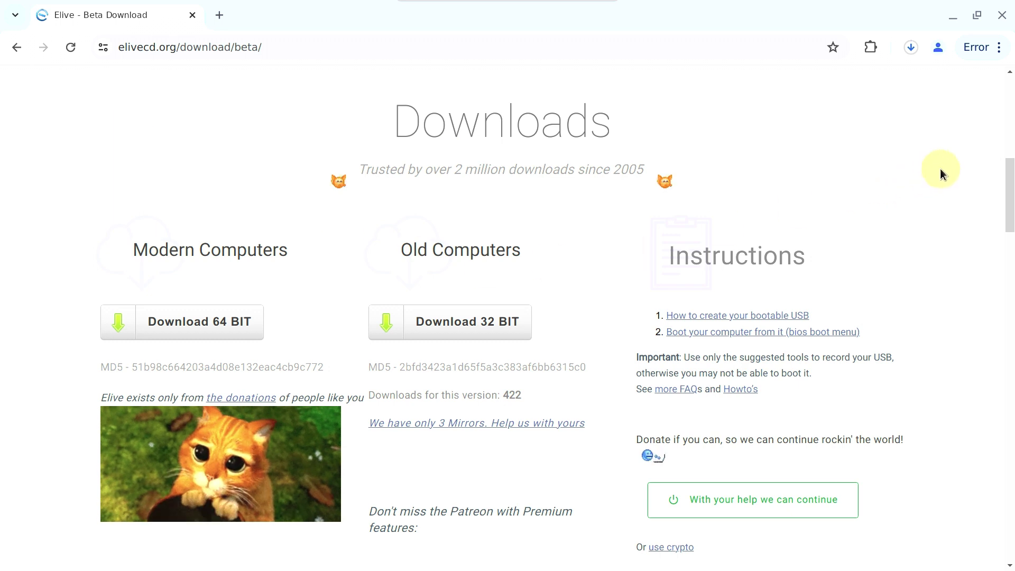
Go to the site's News page and open the full Elive 3.8.42 release announcement
drag(1010, 165, 1007, 197)
scroll(1007, 196, down, 1)
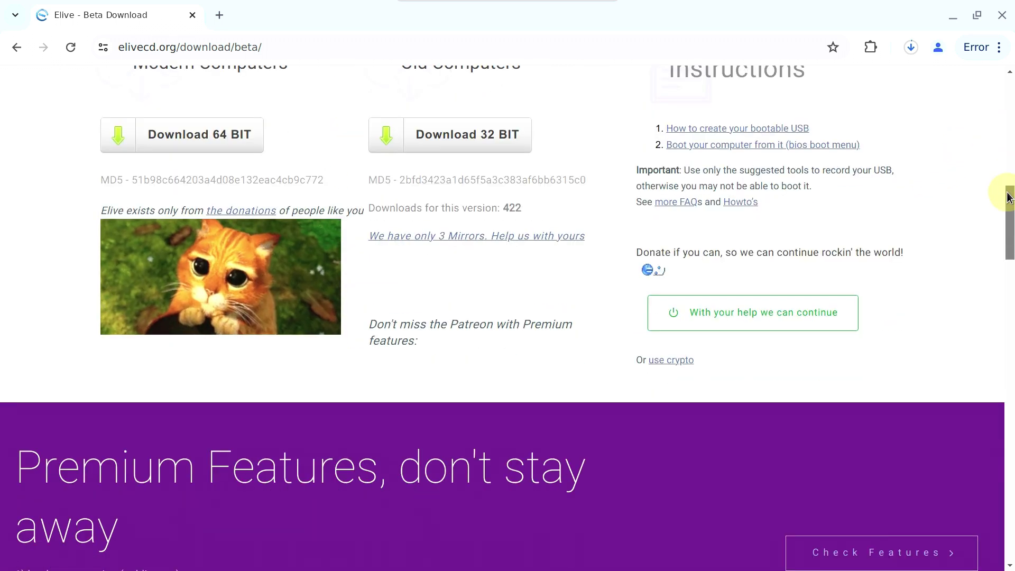
drag(1008, 197, 978, 85)
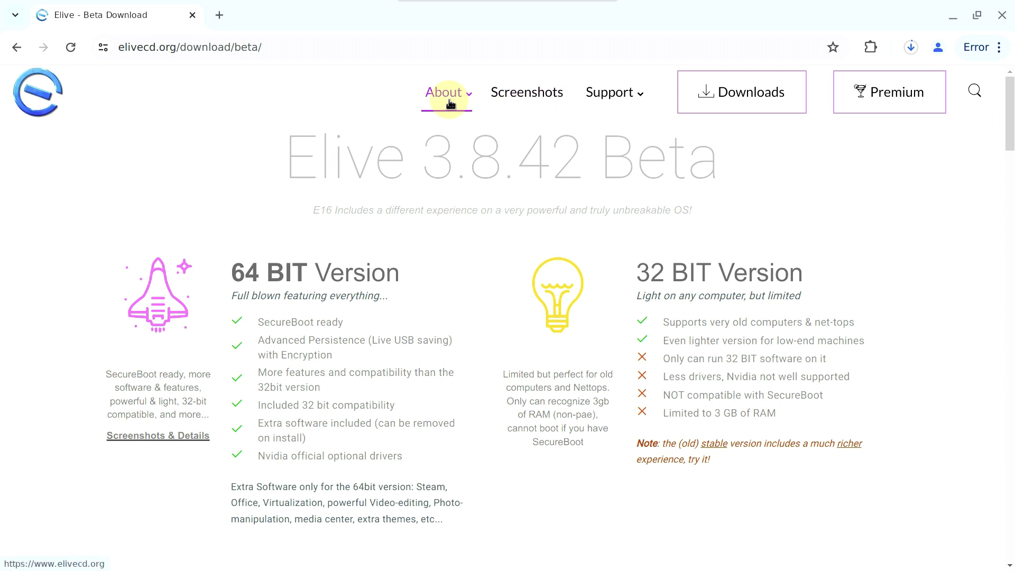
mouse_move(461, 103)
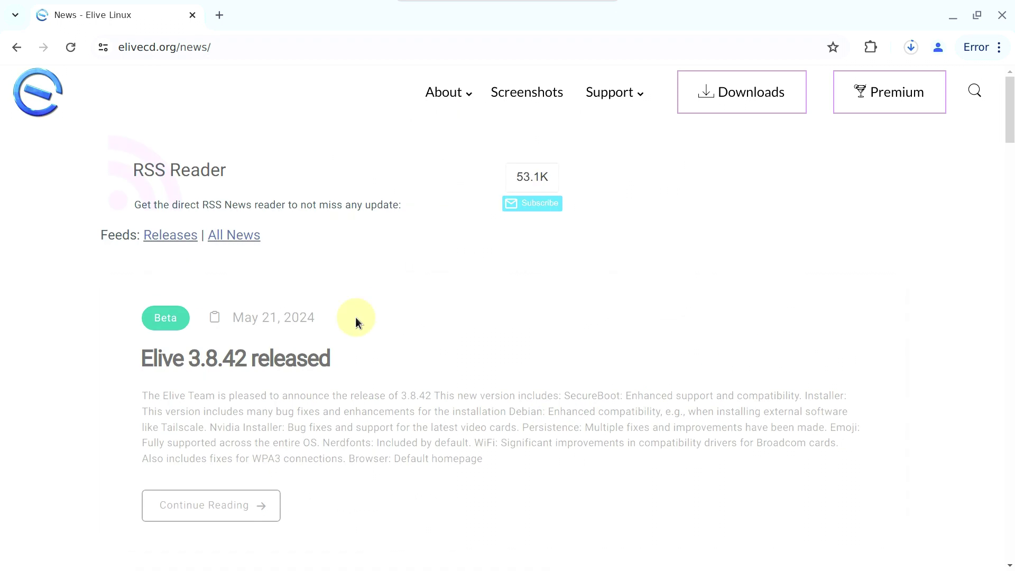
click(237, 510)
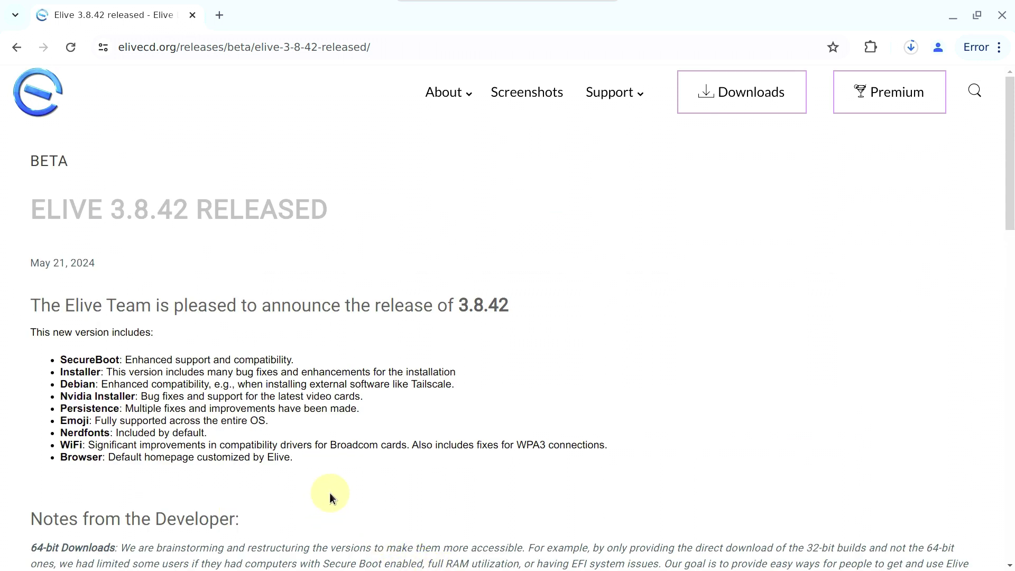
Highlight the list of what the new version includes and look through the rest of the announcement
click(31, 328)
drag(60, 345, 302, 460)
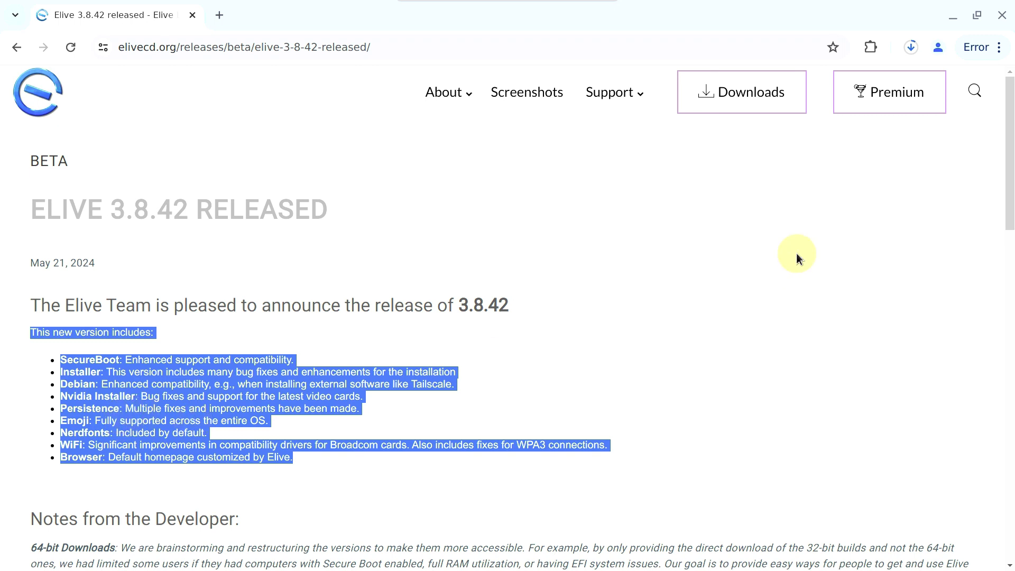
scroll(1008, 227, down, 3)
scroll(1008, 252, down, 10)
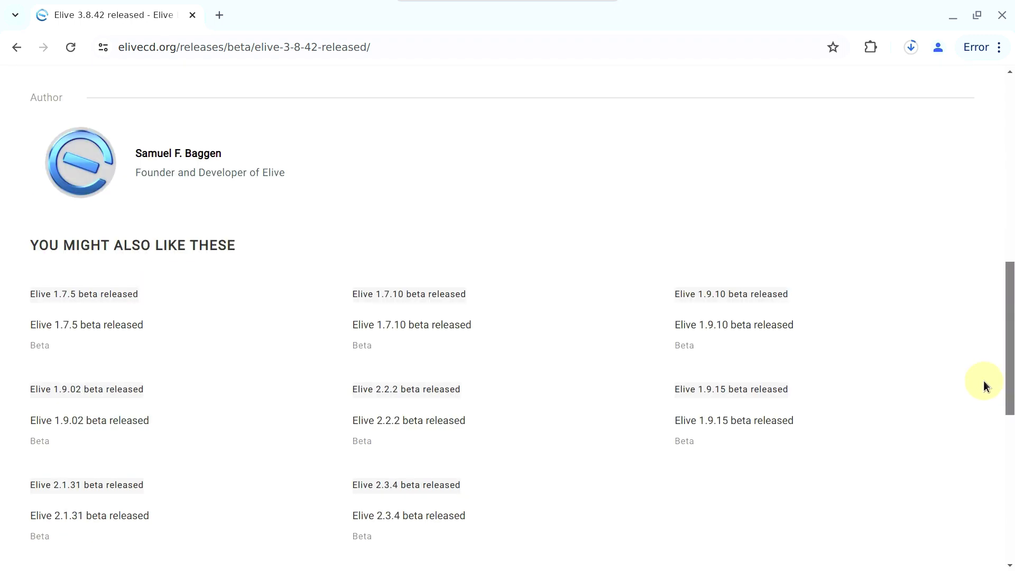
Return to the start of the release announcement, check the ISO download's progress, and dismiss the download history
scroll(983, 380, up, 10)
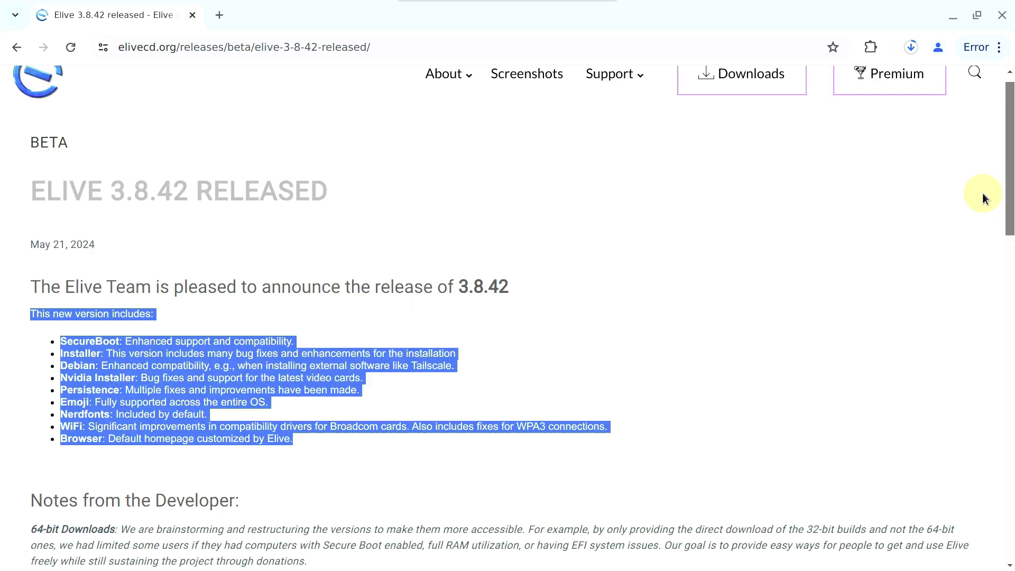
click(909, 48)
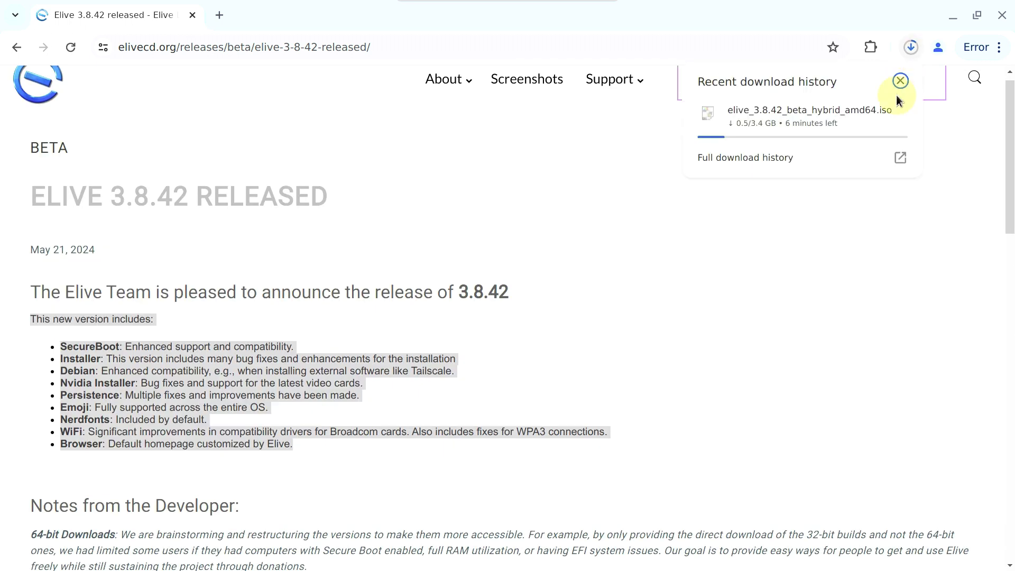
click(900, 80)
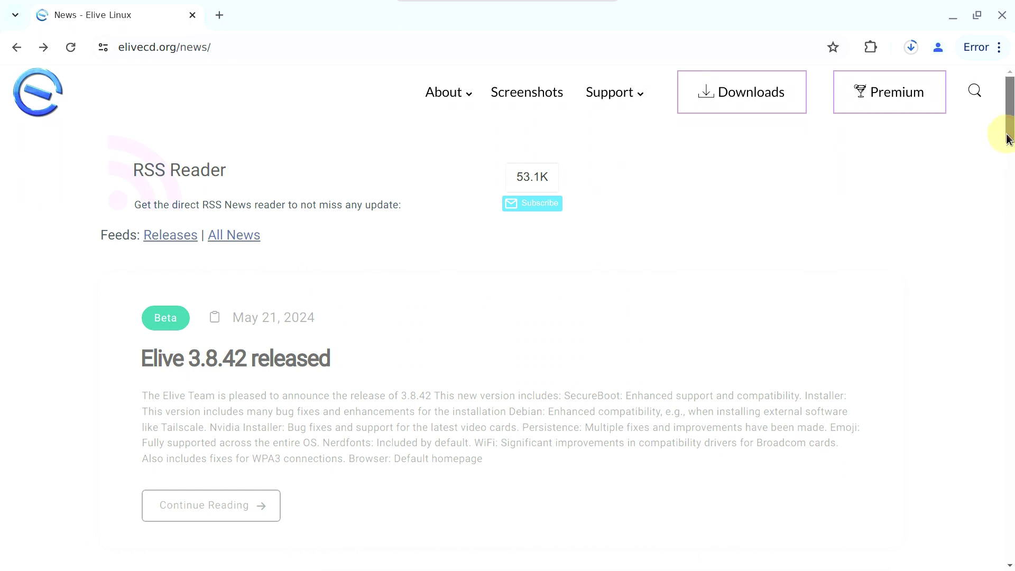
Glance through the latest releases on the News page and exit the browser despite the download in progress
scroll(1007, 138, down, 3)
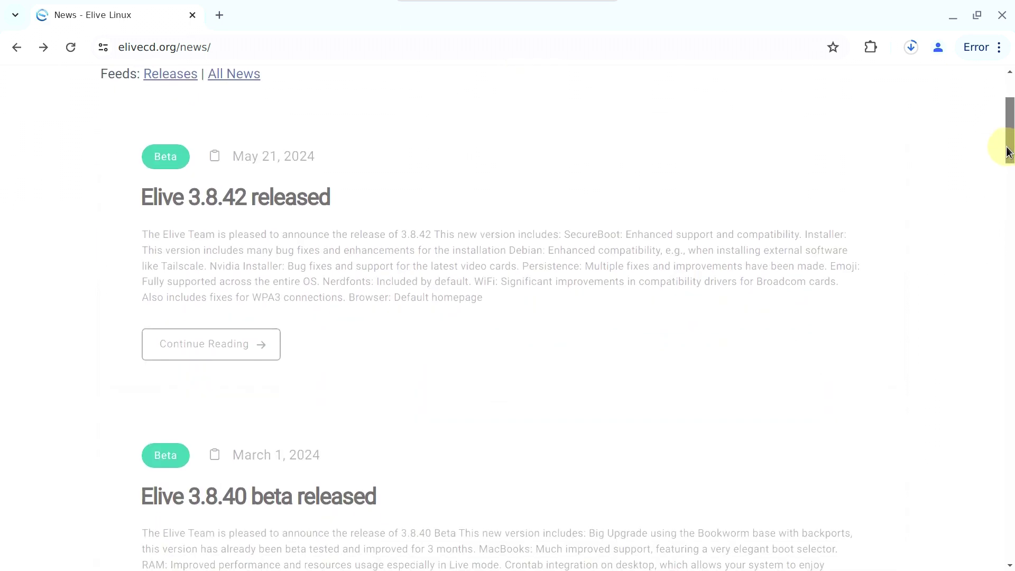
scroll(1008, 75, up, 3)
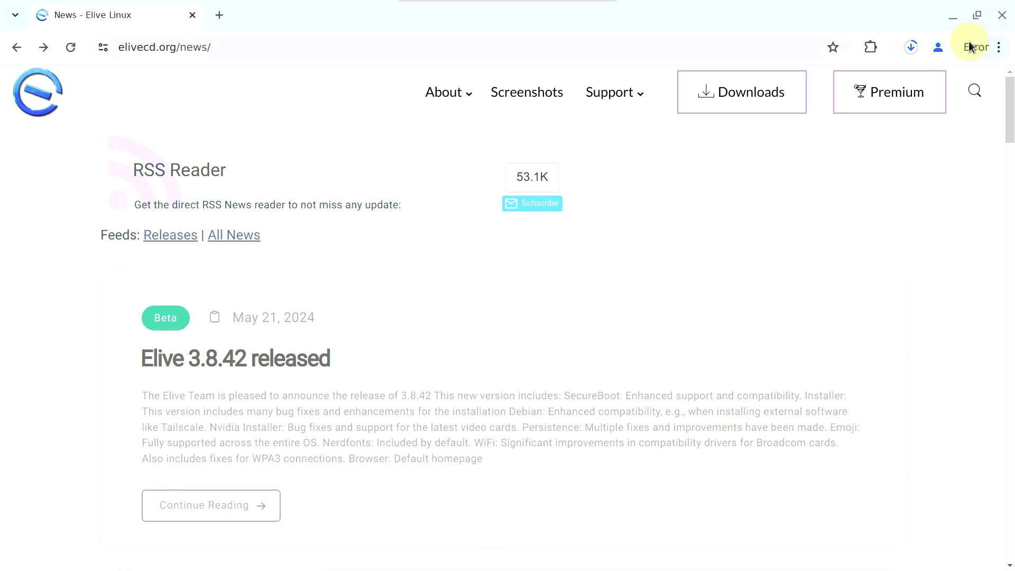
key(alt+F4)
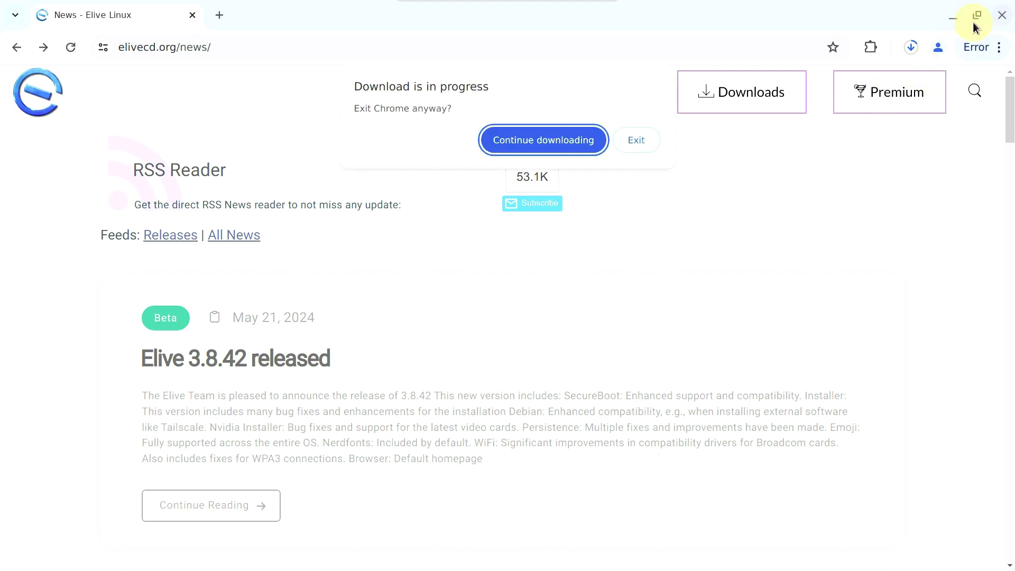
click(621, 149)
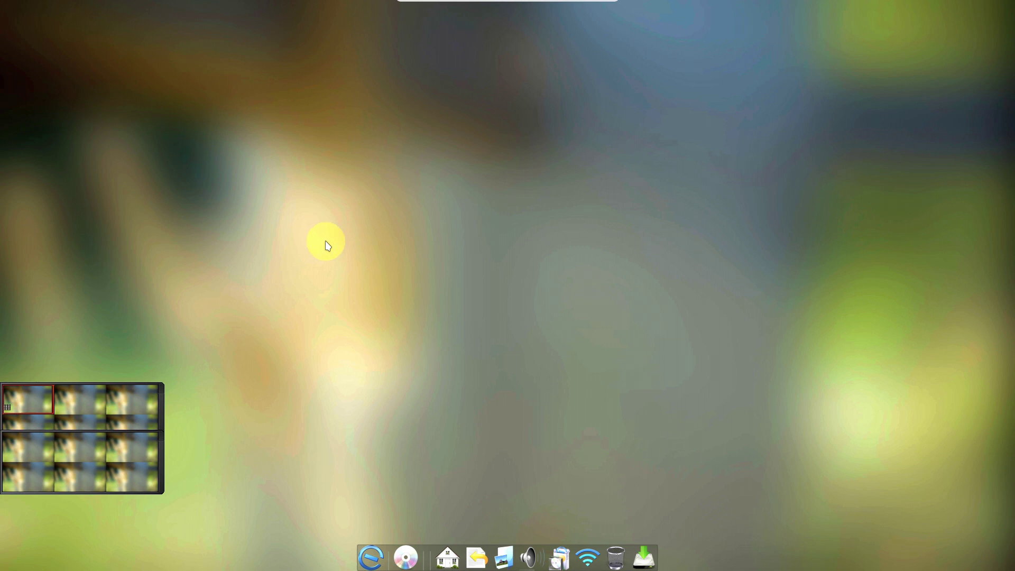
Open a terminal from the Elive menu, maximize it, and show the basic system information with inxi and inxi -b
click(218, 136)
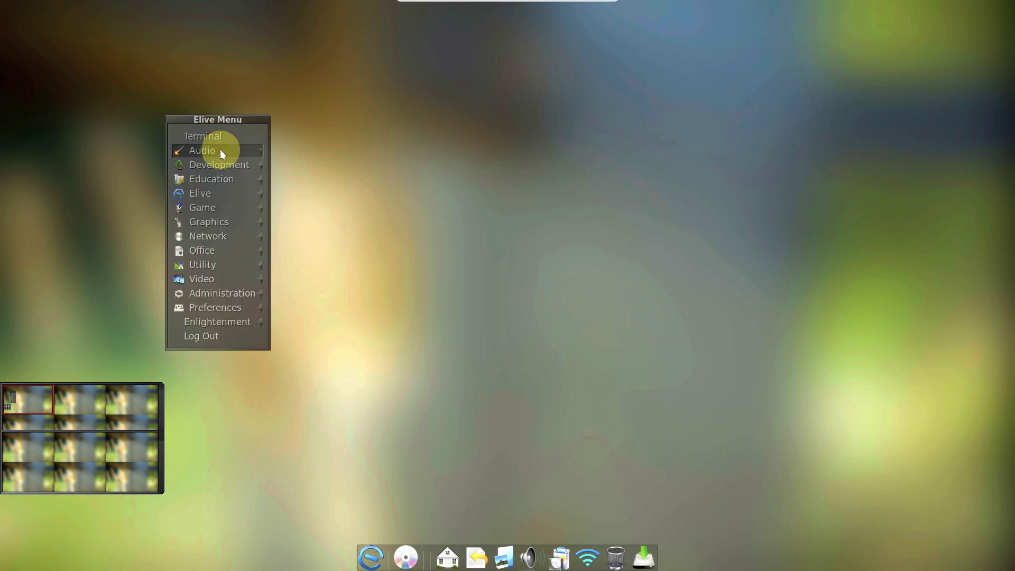
click(220, 135)
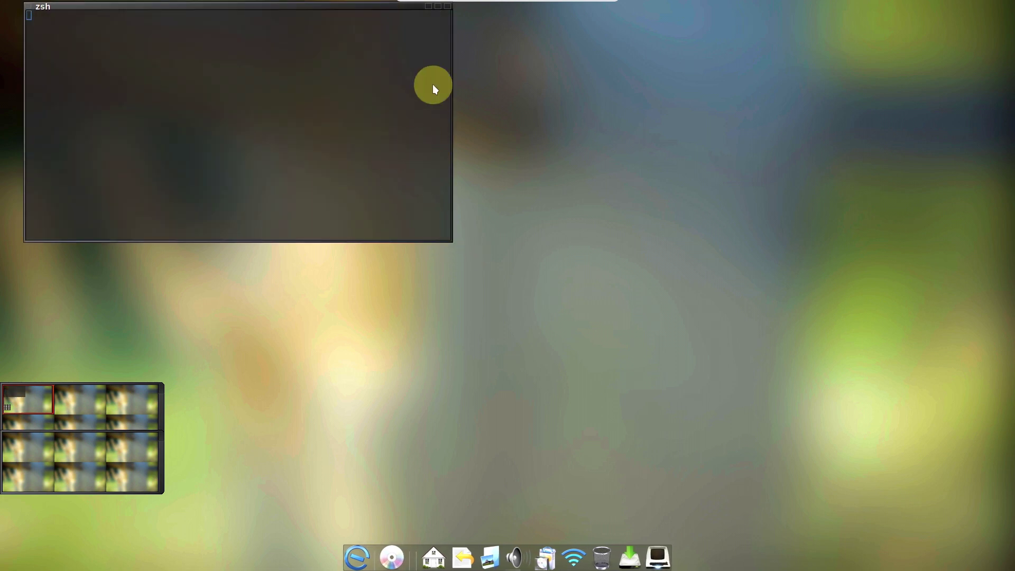
click(438, 7)
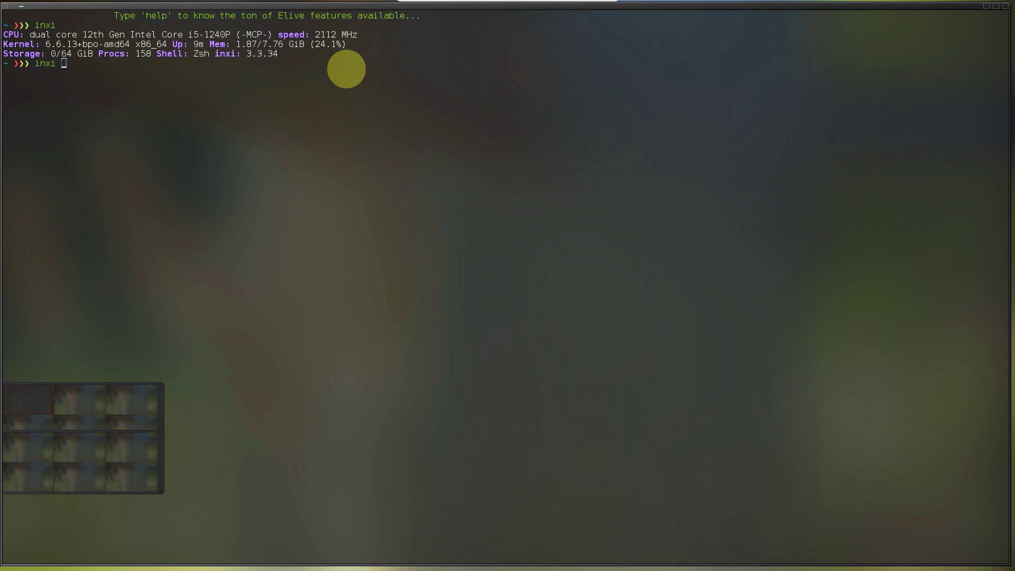
key(Return)
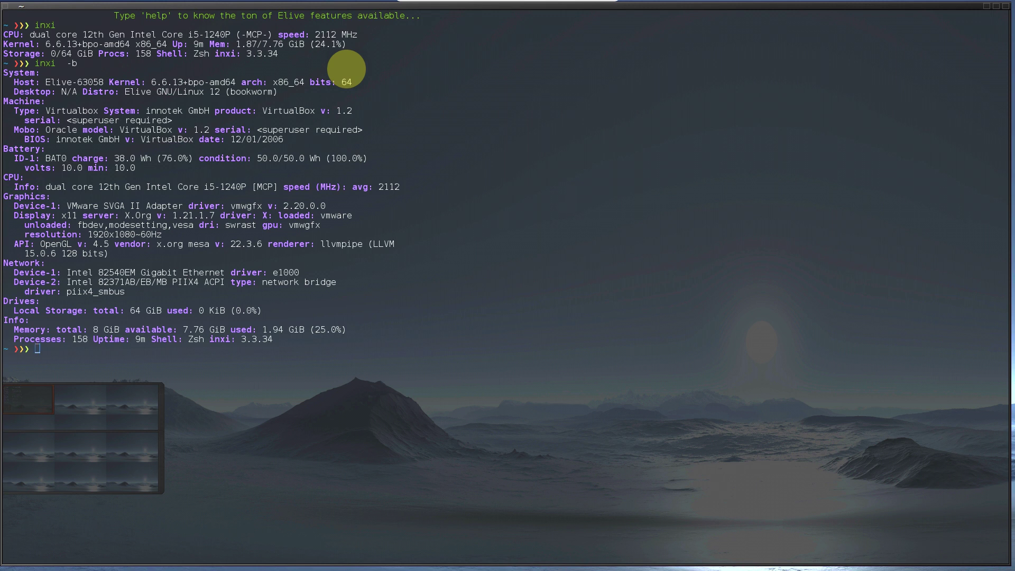
Show the graphics details with inxi -G and the full system report with inxi -F
text(inxi -G)
key(Return)
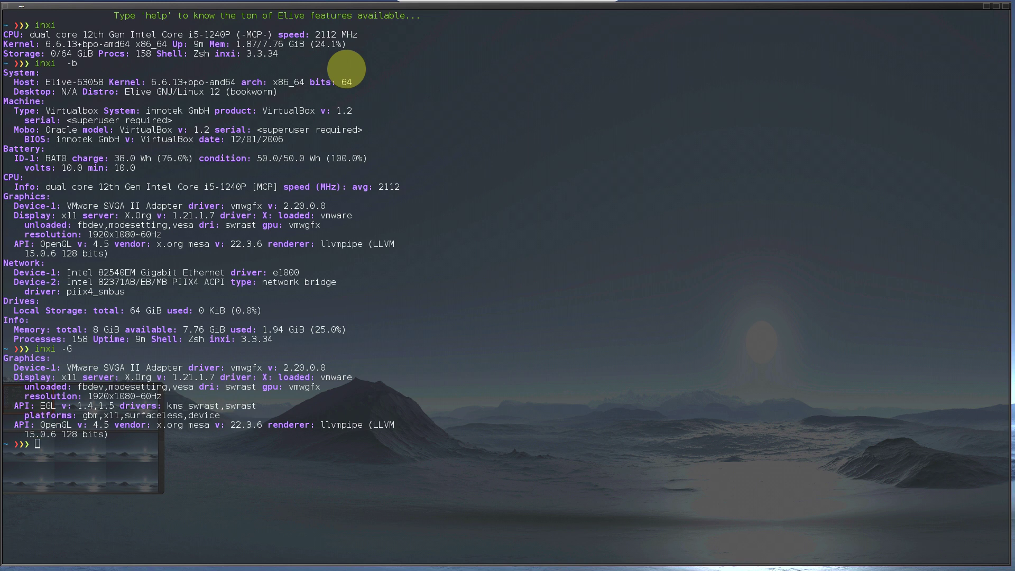
text(inxi -F)
key(Return)
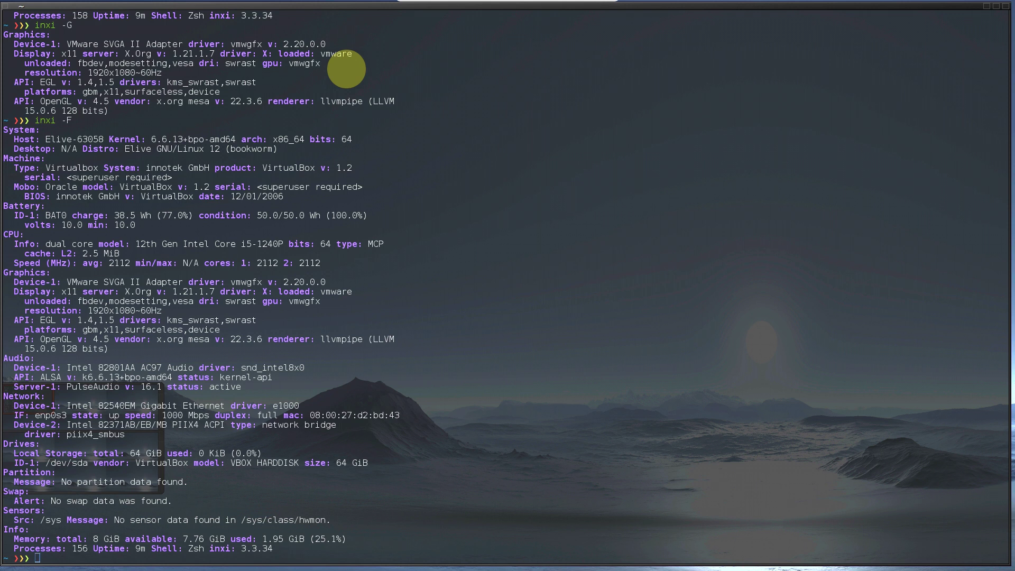
Try to run neofetch, and show the most verbose system report with inxi -sv8
text(neofetch)
key(Return)
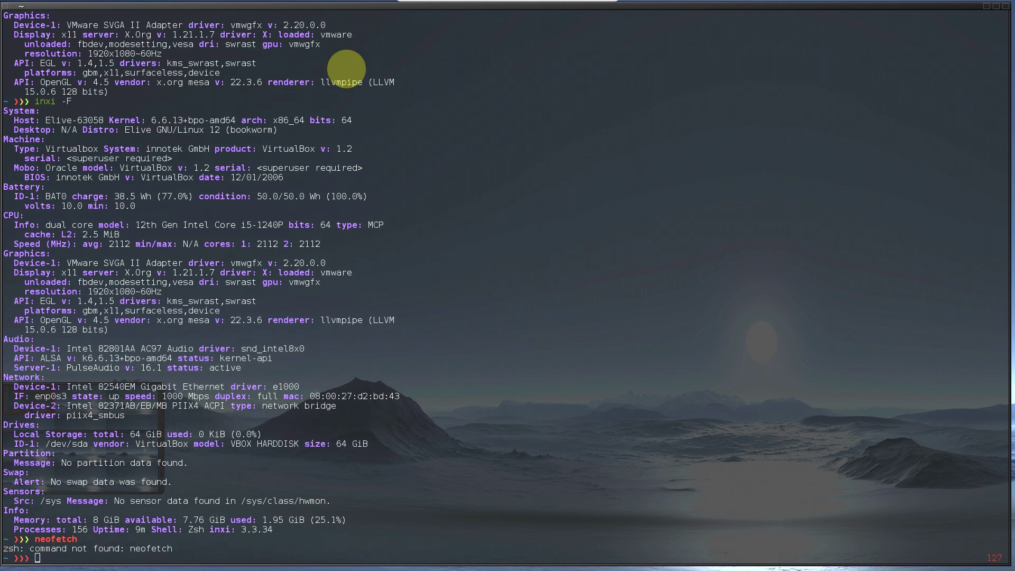
text(inx)
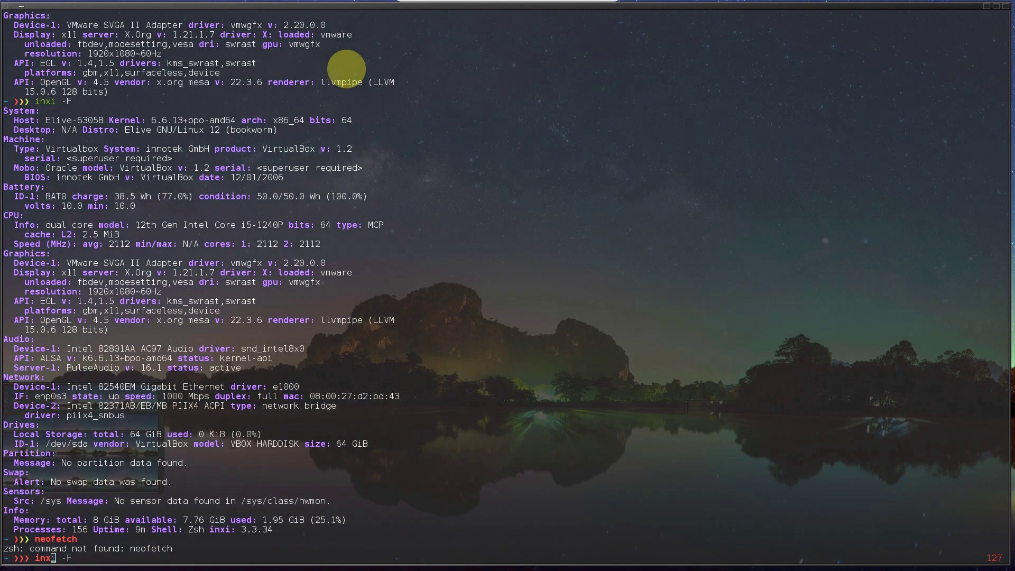
text(i -sv8)
key(Return)
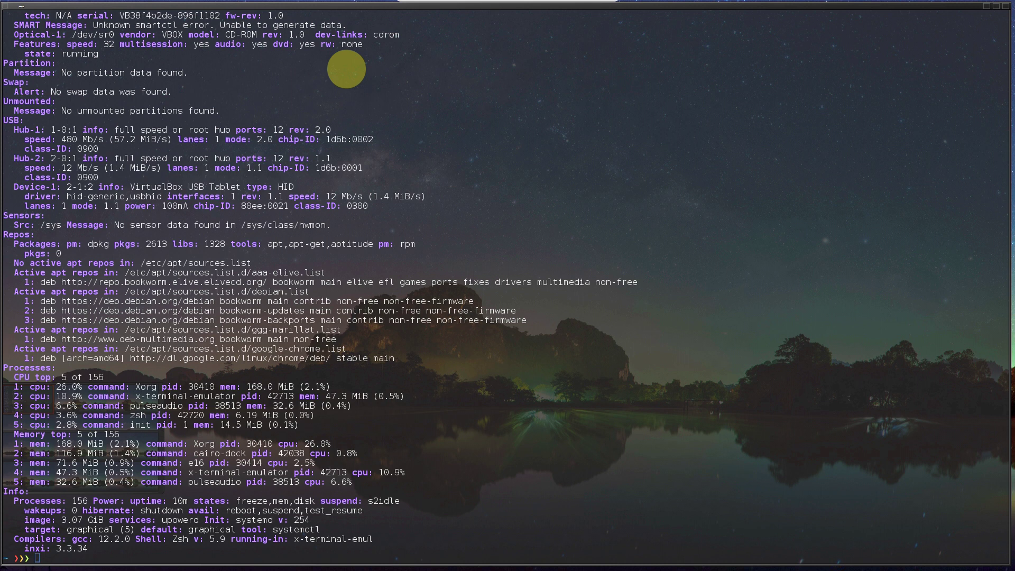
Run top, look through the list of running processes, and close the terminal
text(top)
key(Return)
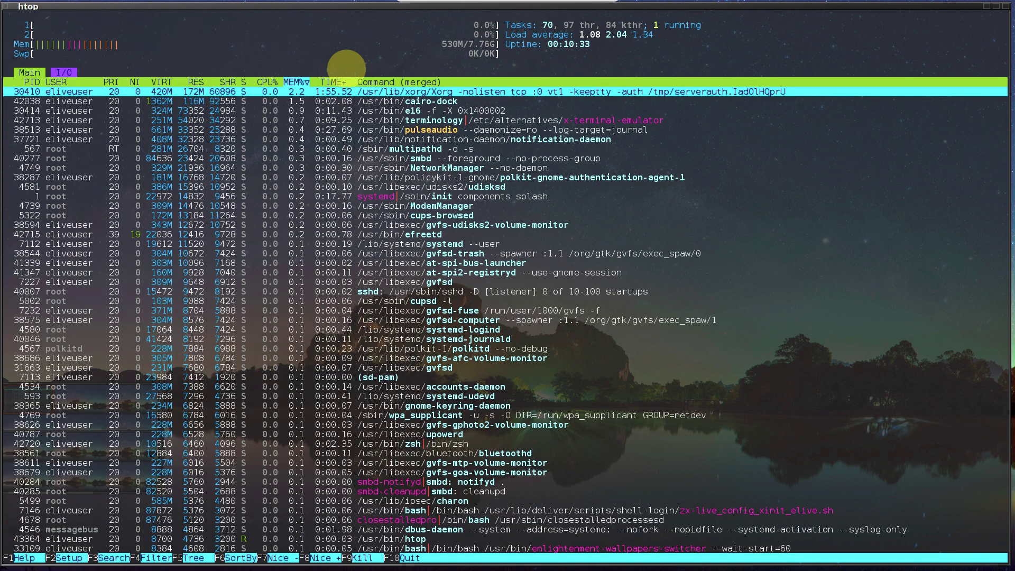
scroll(608, 205, down, 7)
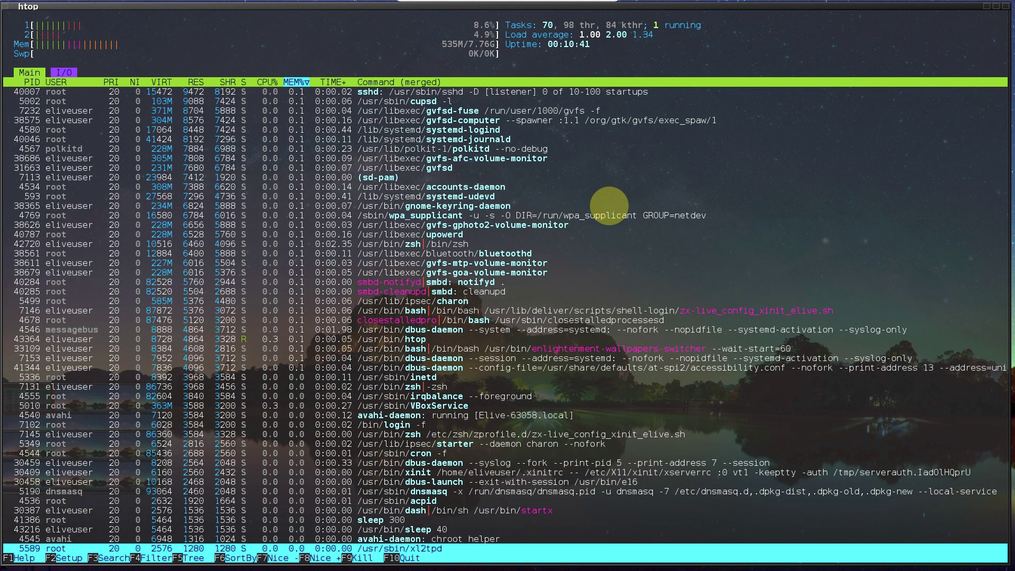
scroll(609, 206, up, 3)
scroll(610, 206, down, 1)
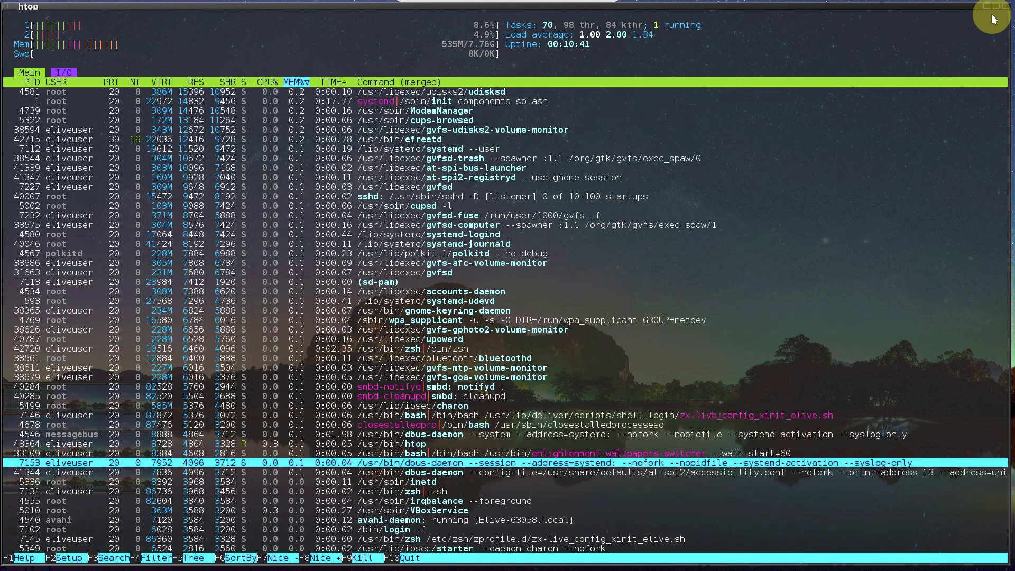
click(1006, 5)
Try out the 23ozglass and Detroit desktop themes
right_click(368, 172)
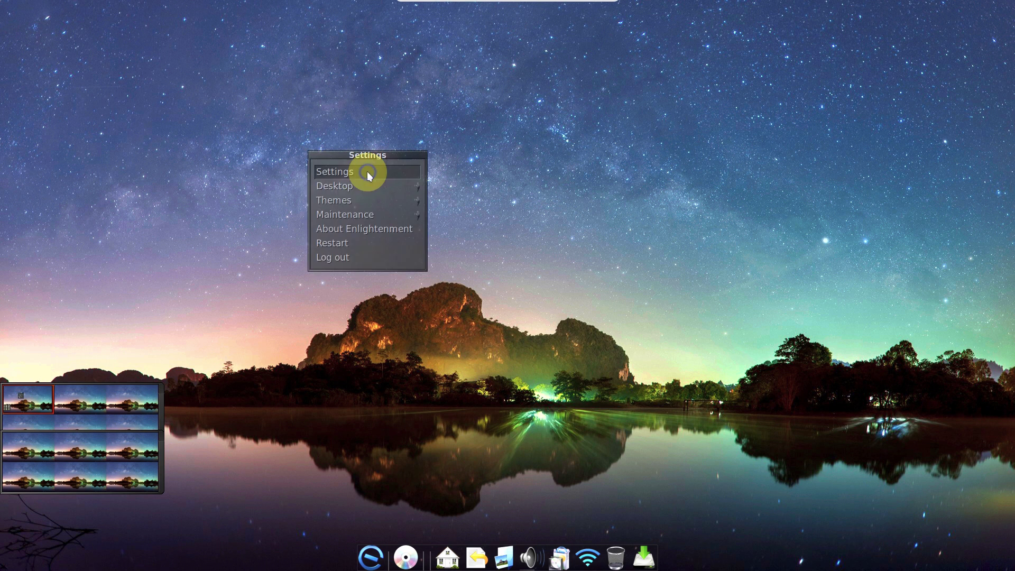
mouse_move(377, 199)
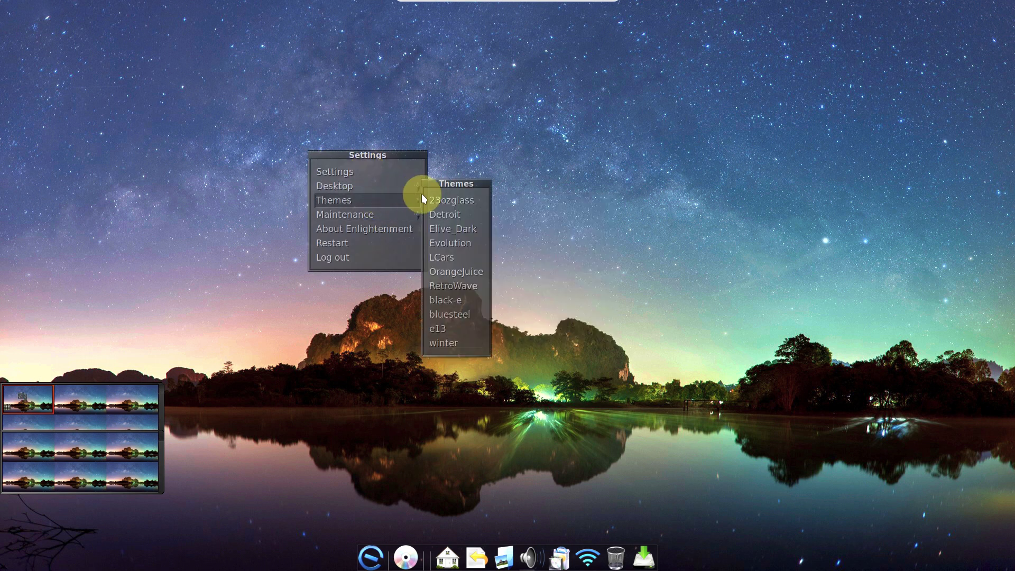
click(444, 199)
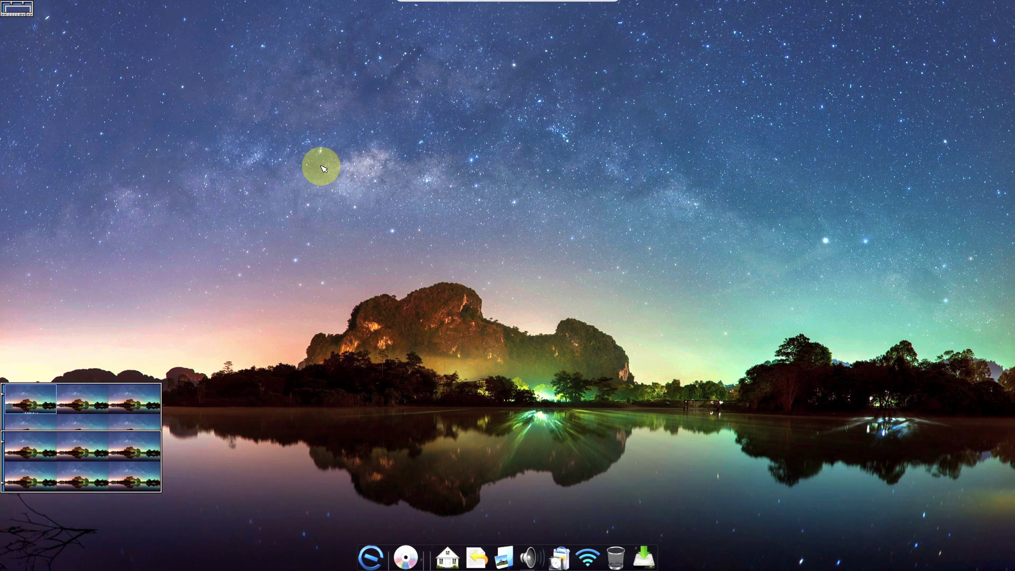
right_click(323, 168)
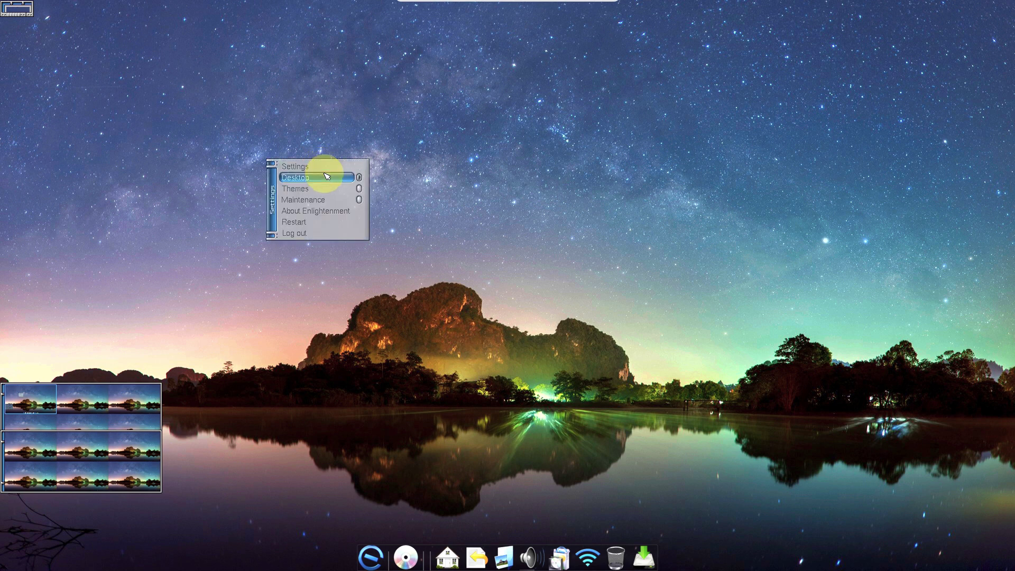
mouse_move(332, 195)
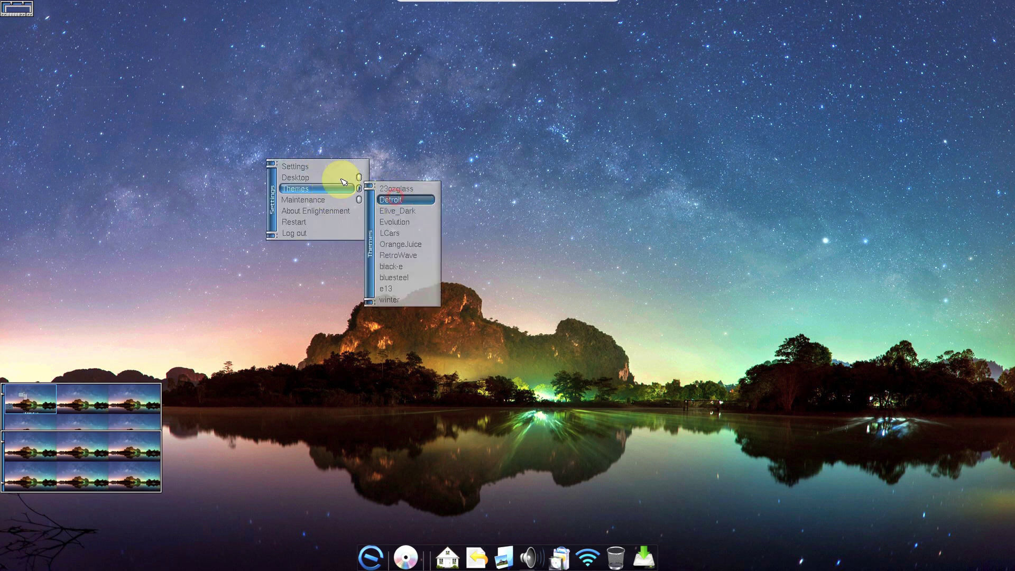
key(Return)
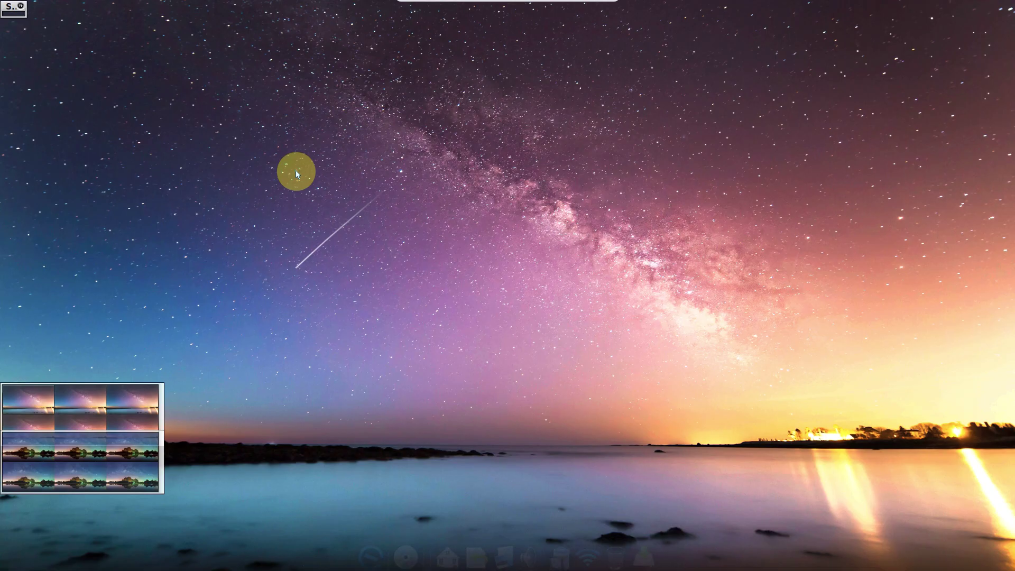
Switch the desktop to the Elive_Dark theme
right_click(239, 181)
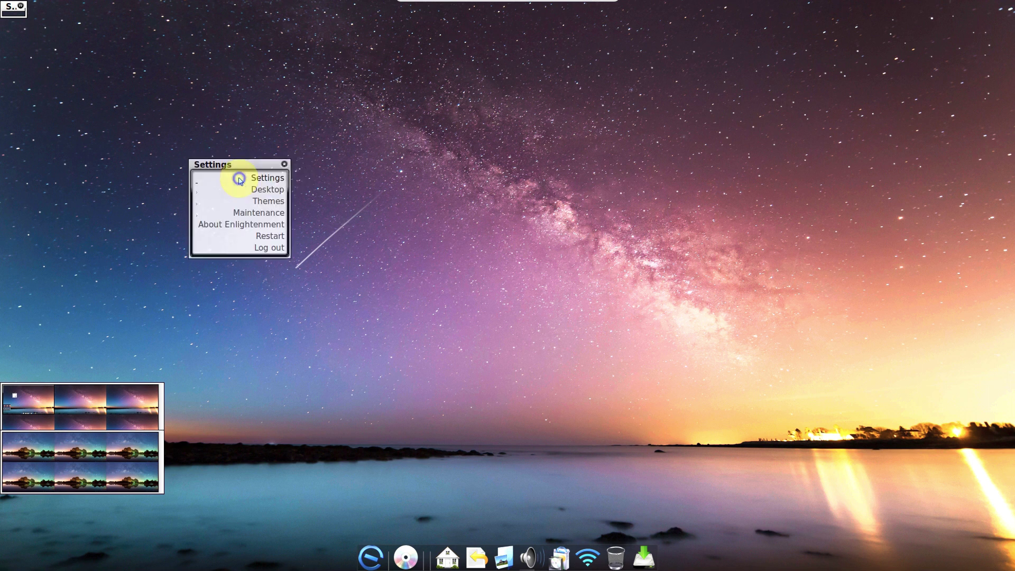
mouse_move(260, 206)
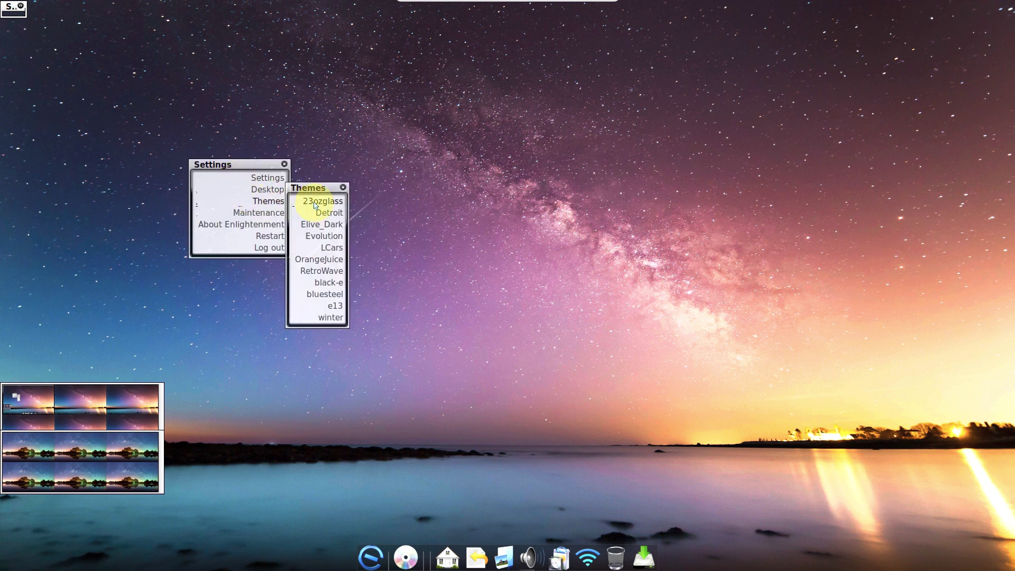
click(322, 219)
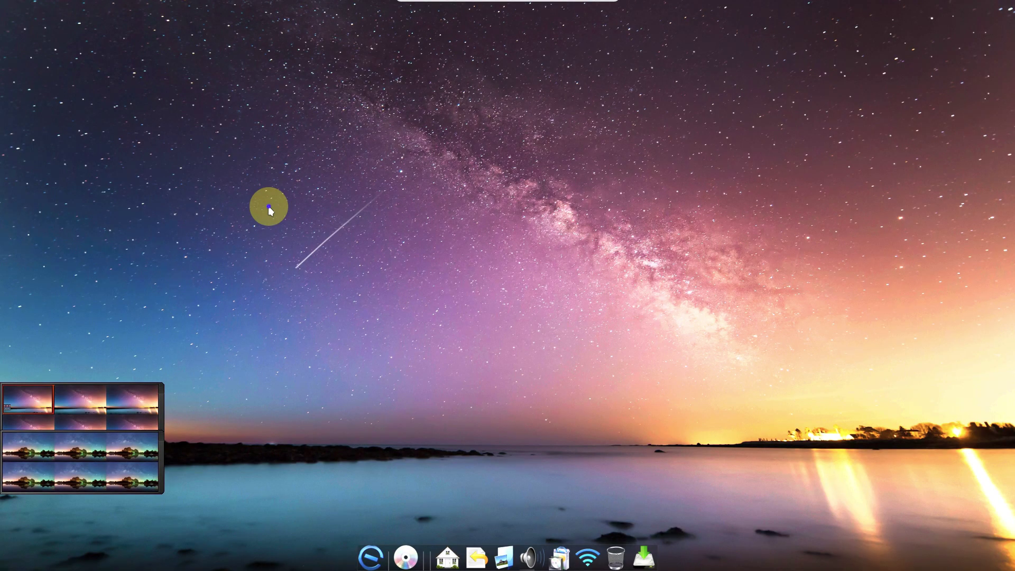
Change the desktop theme to winter
right_click(269, 208)
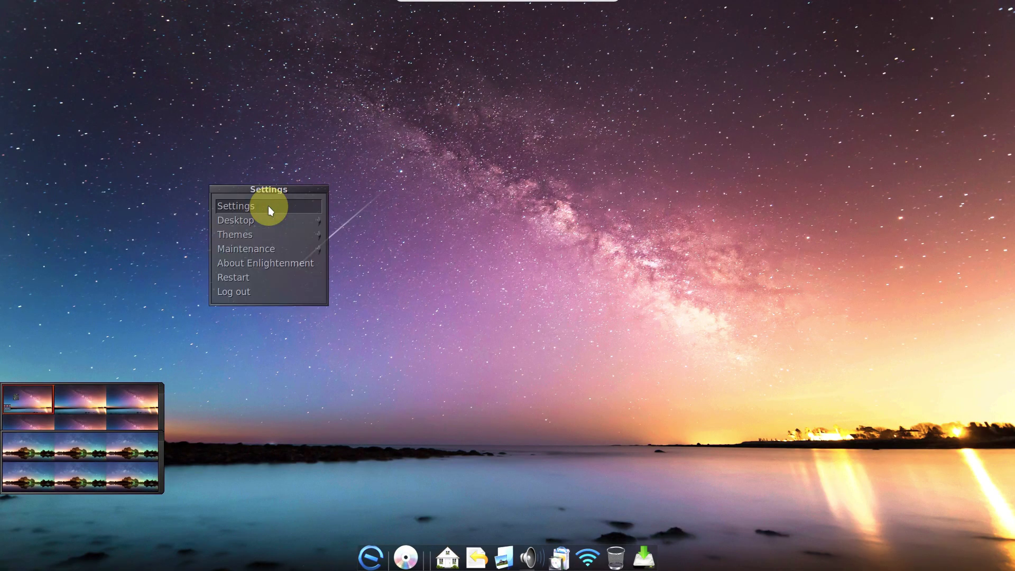
mouse_move(281, 235)
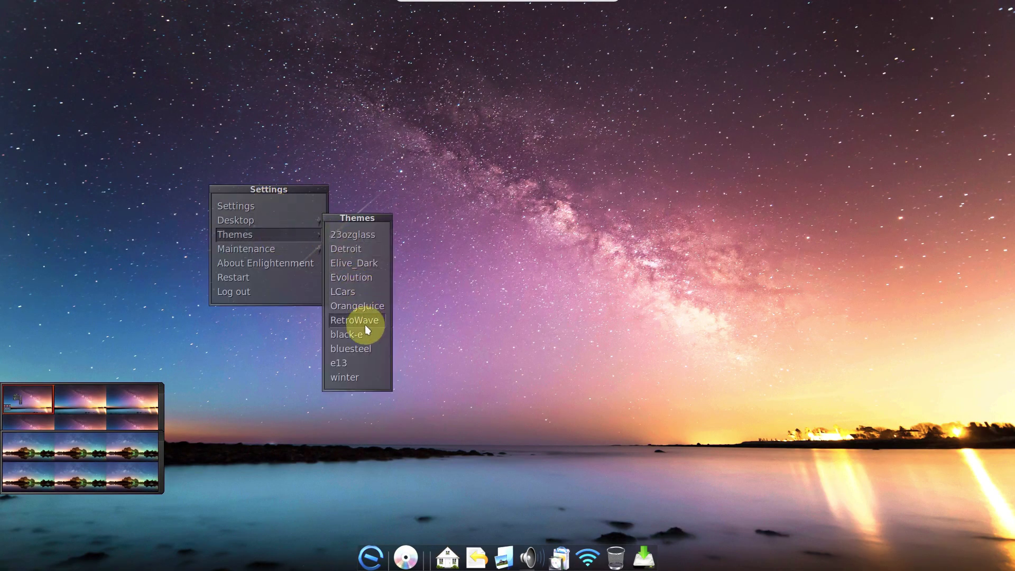
click(365, 377)
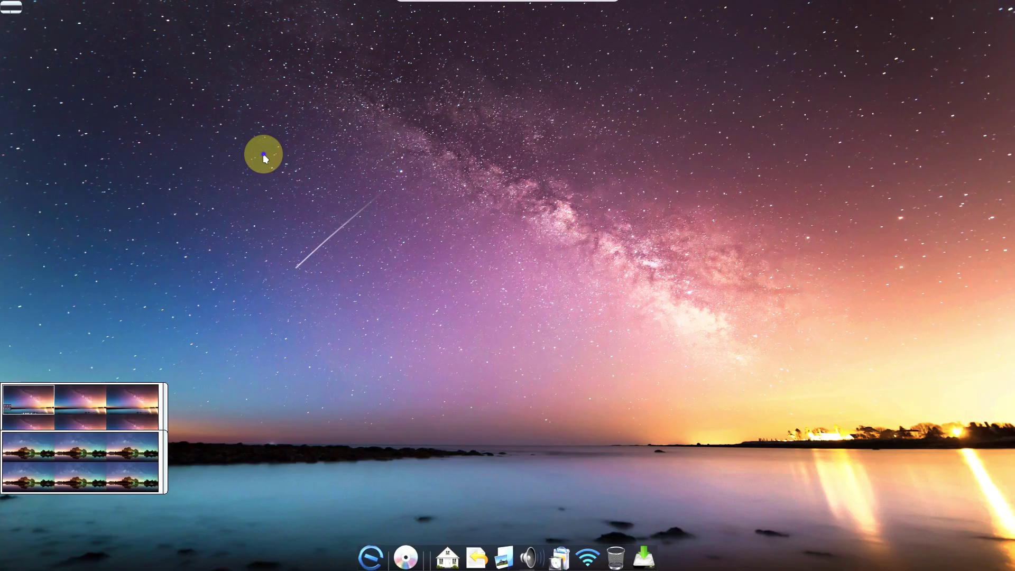
View the About Enlightenment information and close it
right_click(262, 153)
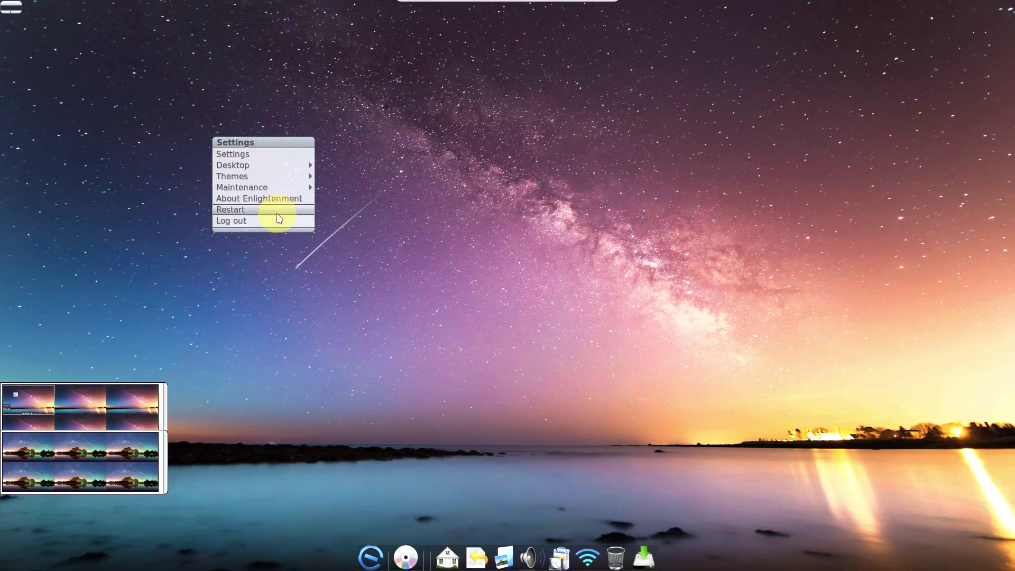
click(269, 198)
click(507, 352)
Review the desktop Maintenance options and check the CPU Activity monitor, closing it when done
right_click(235, 162)
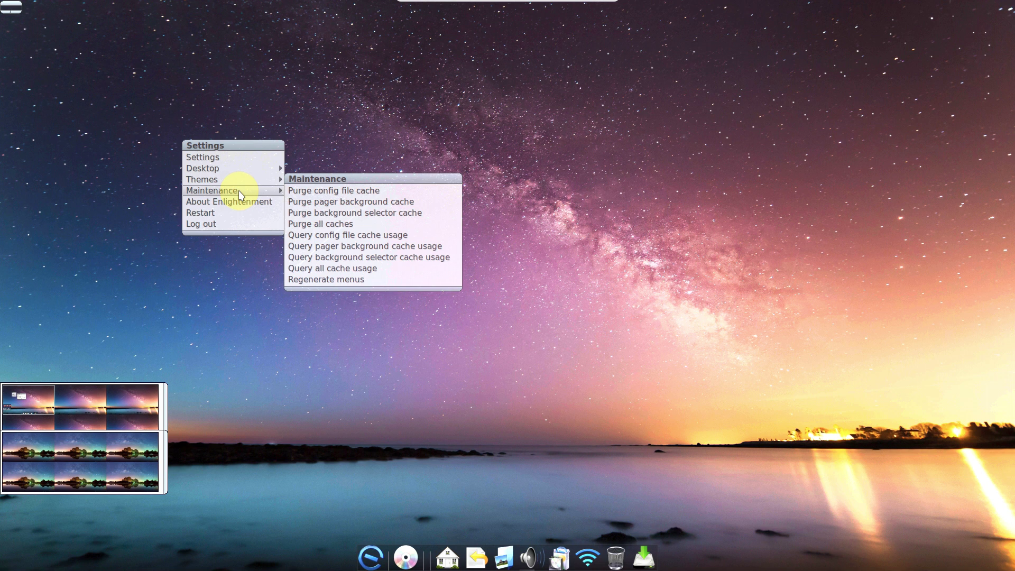
click(353, 86)
click(184, 125)
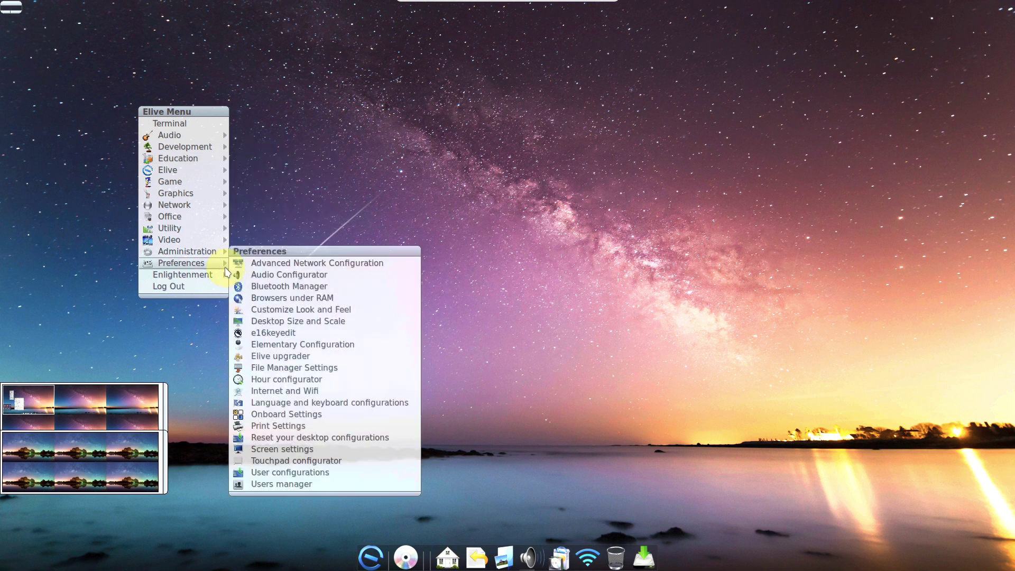
mouse_move(228, 275)
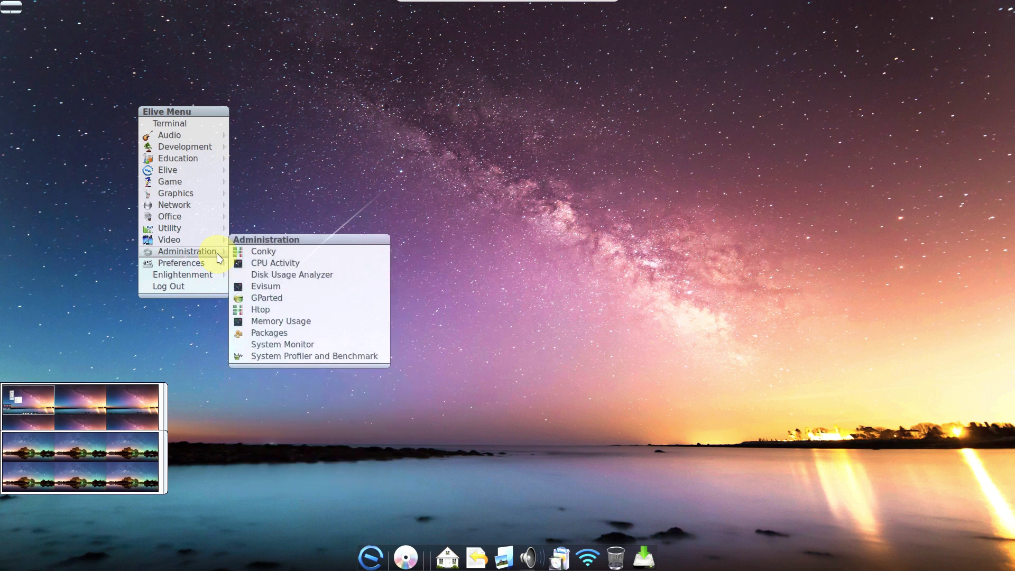
click(264, 262)
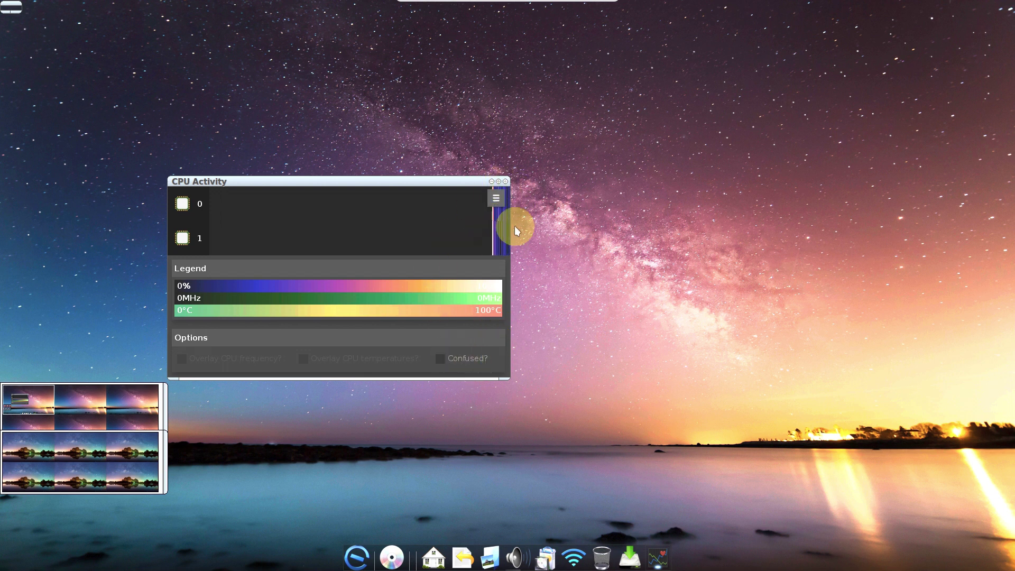
click(505, 181)
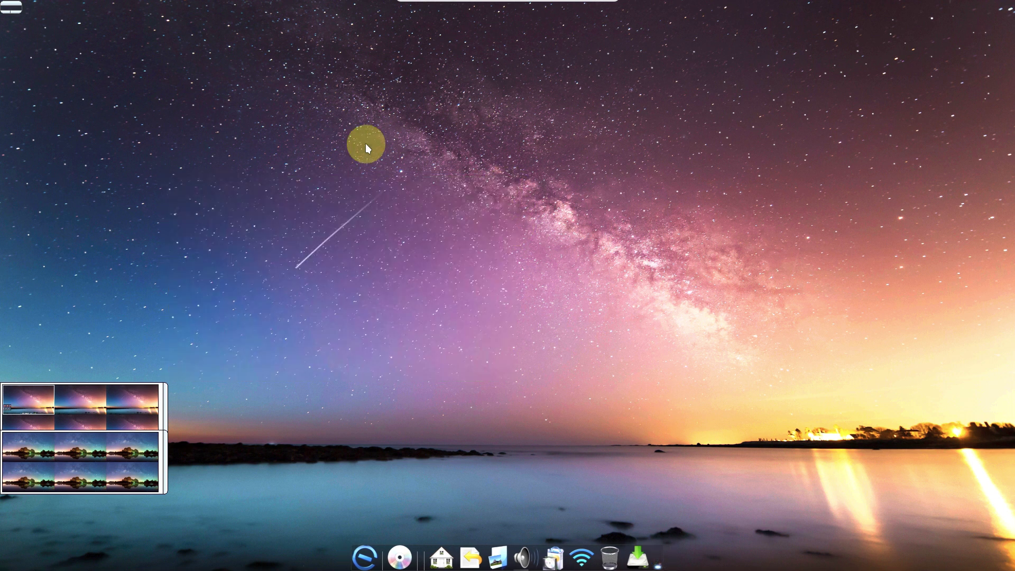
Browse the application categories and open System Monitor to examine its processes, resource graphs and file systems
click(285, 143)
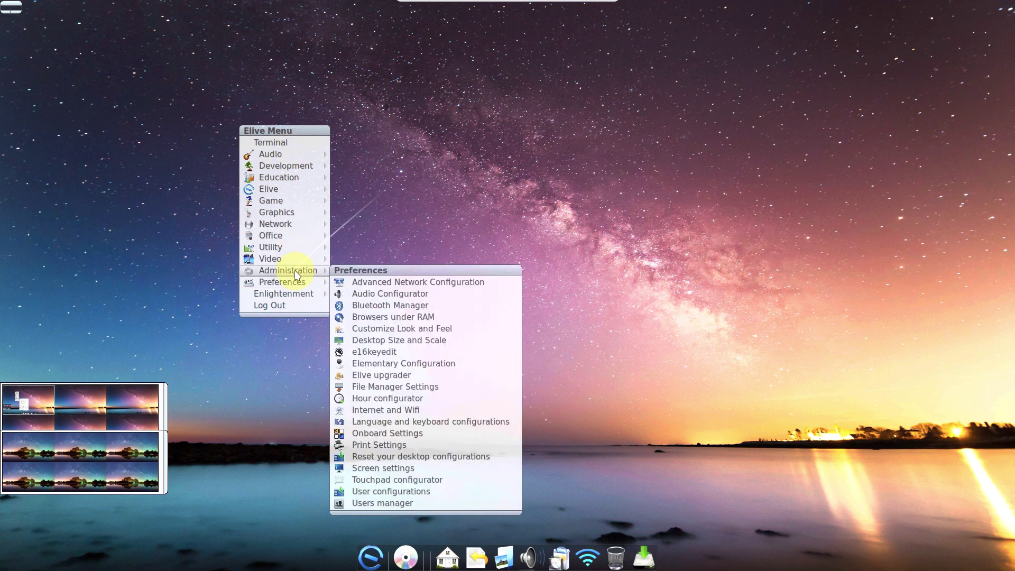
mouse_move(276, 154)
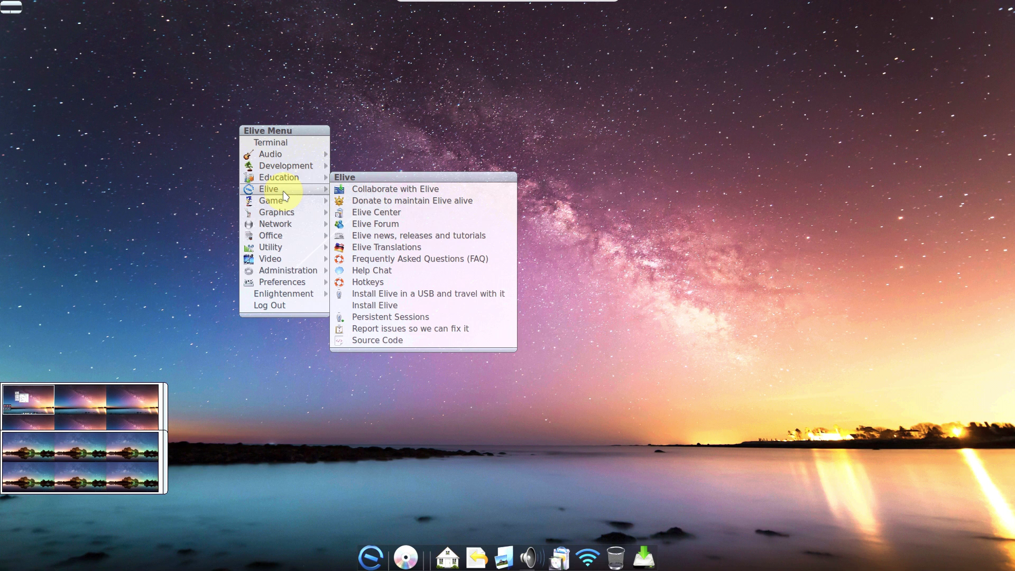
mouse_move(288, 212)
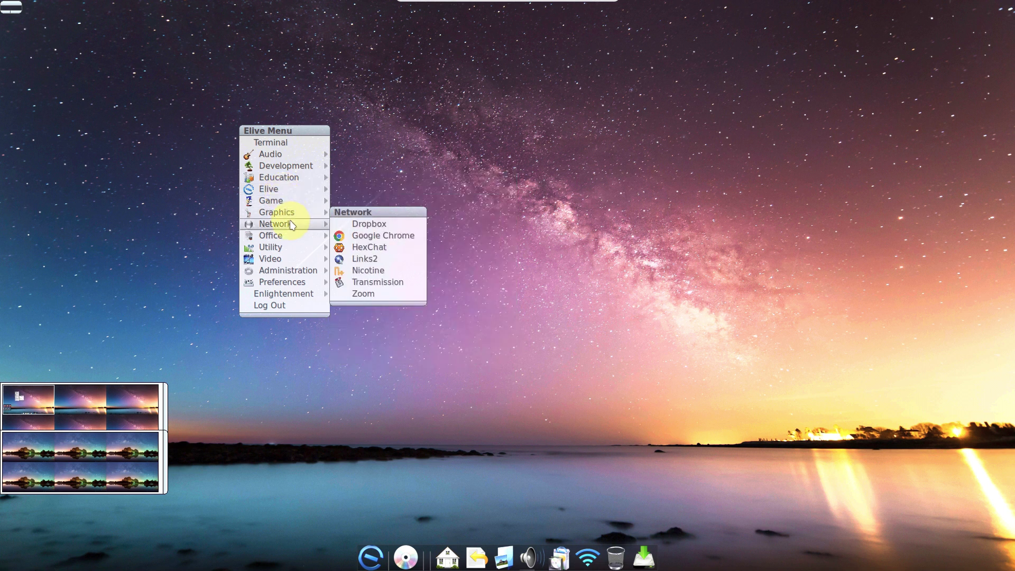
mouse_move(293, 236)
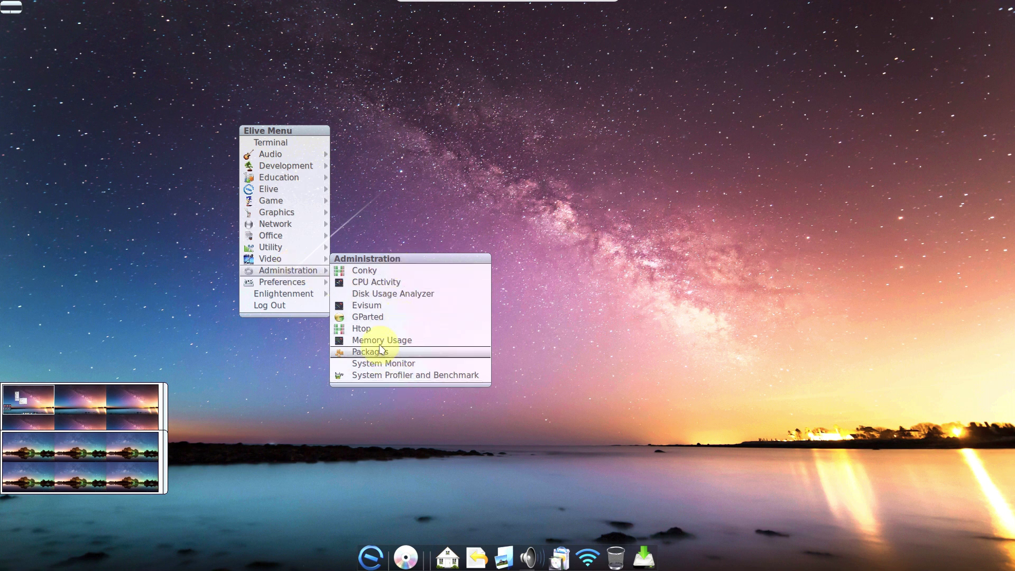
click(388, 361)
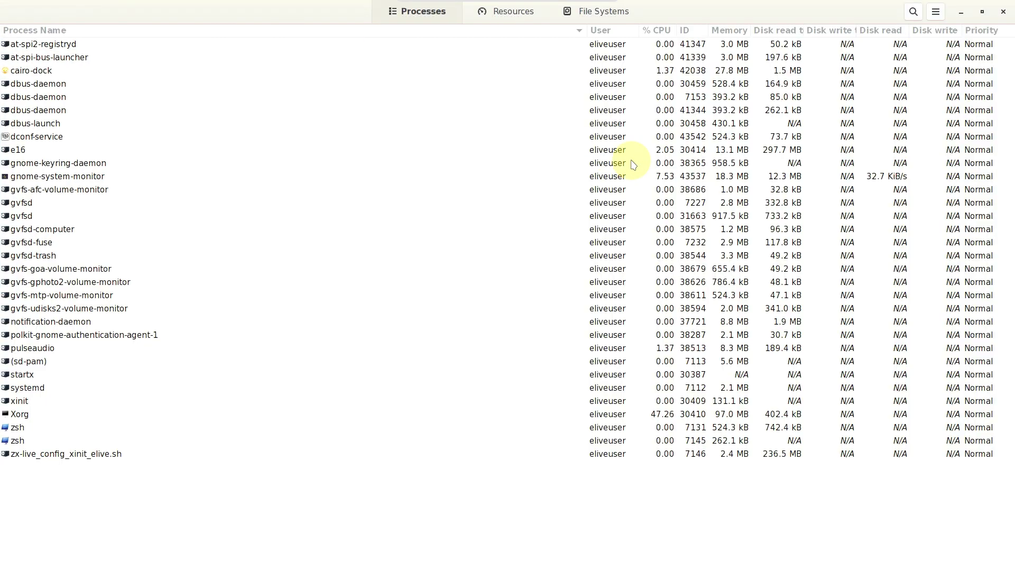
click(499, 15)
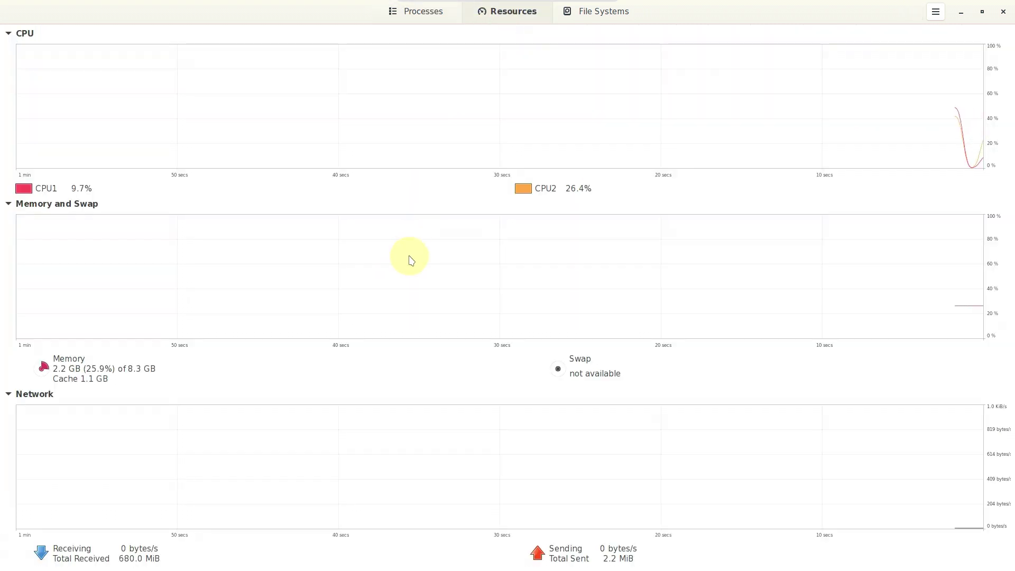
click(602, 17)
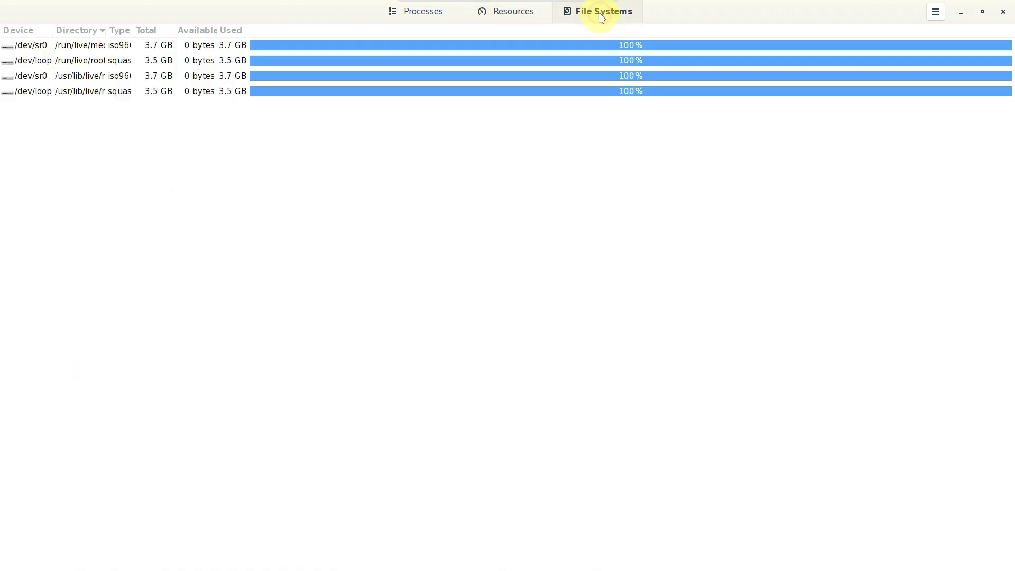
click(533, 17)
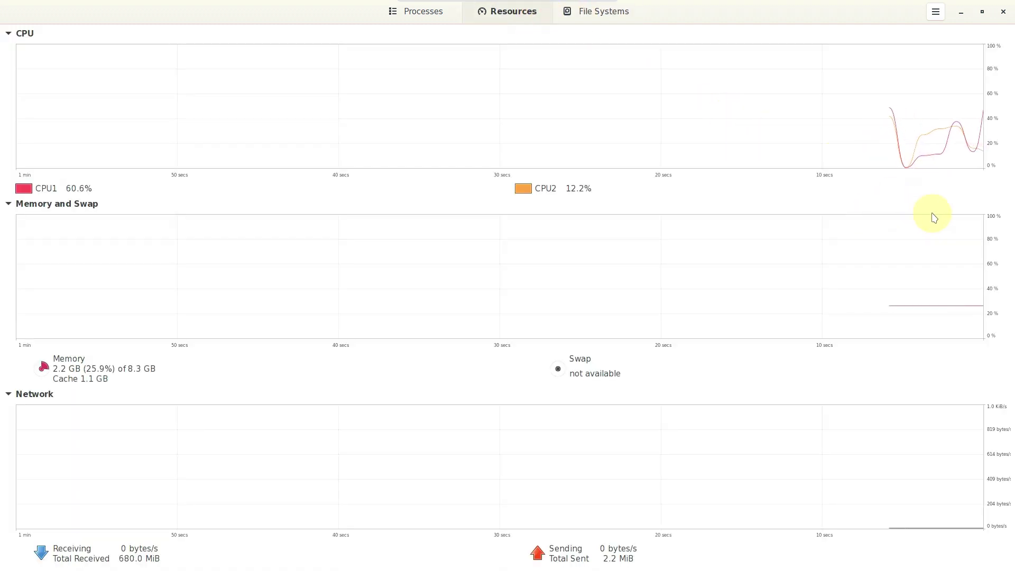
View and close the About System Monitor information, and move the unmaximized window to the desktop's upper-right corner
click(934, 12)
click(934, 102)
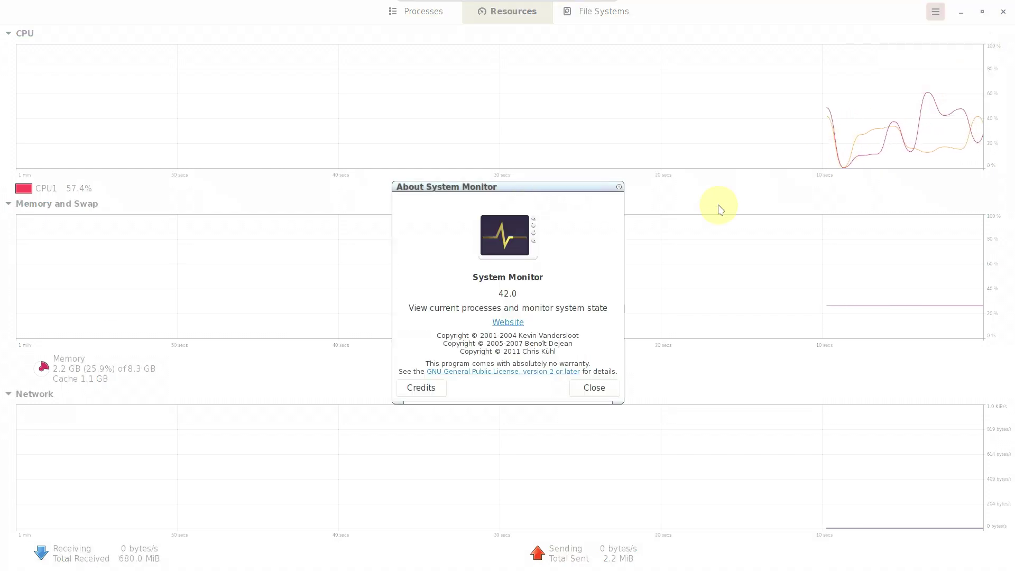
click(619, 188)
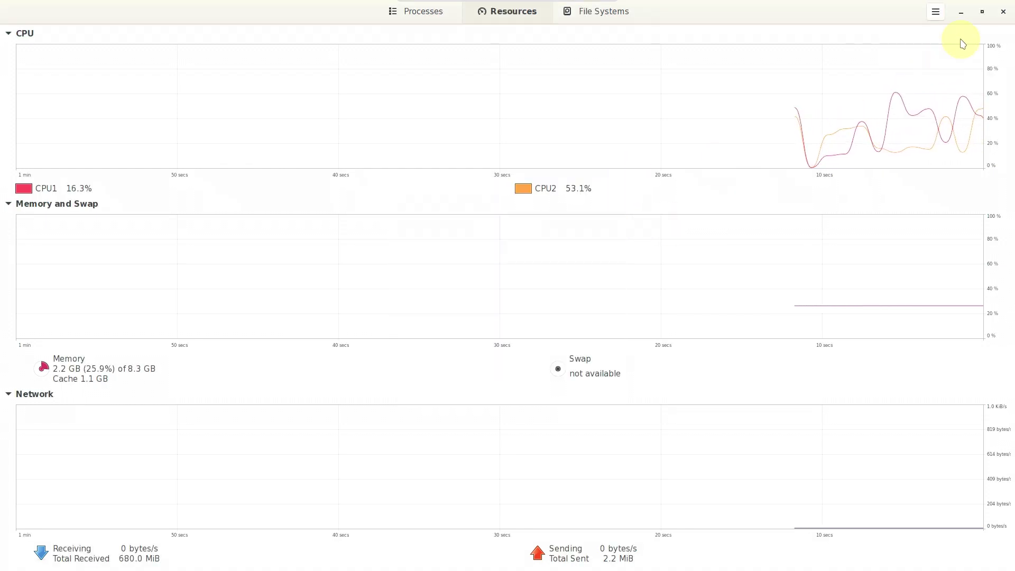
click(982, 12)
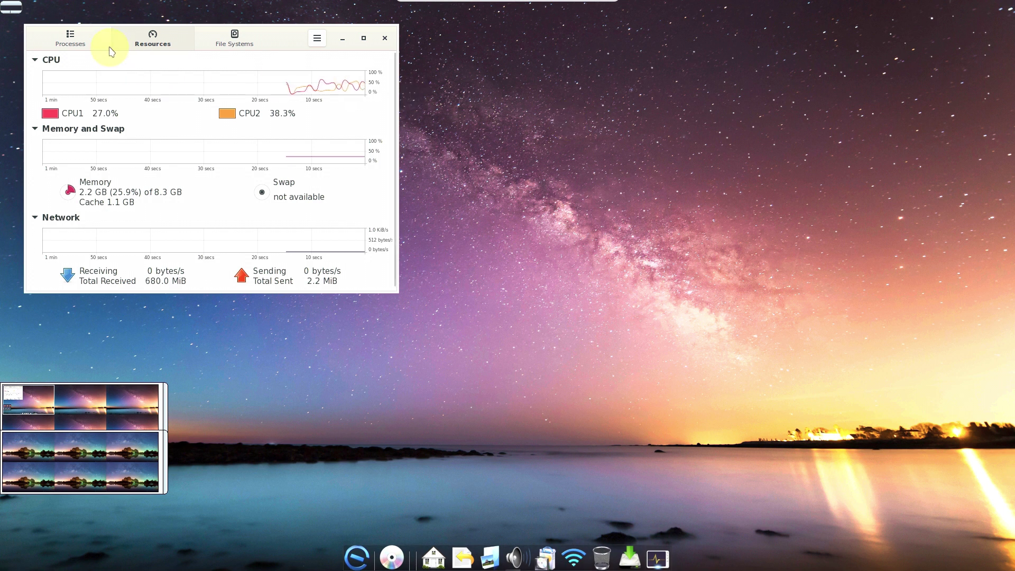
drag(120, 35, 666, 3)
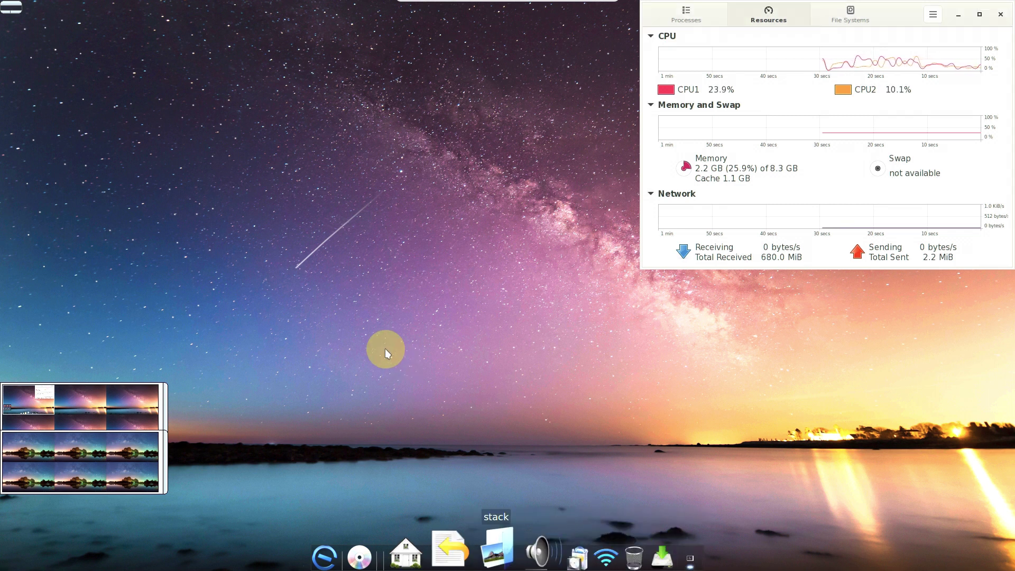
Try to launch Blender from the Graphics applications
click(215, 125)
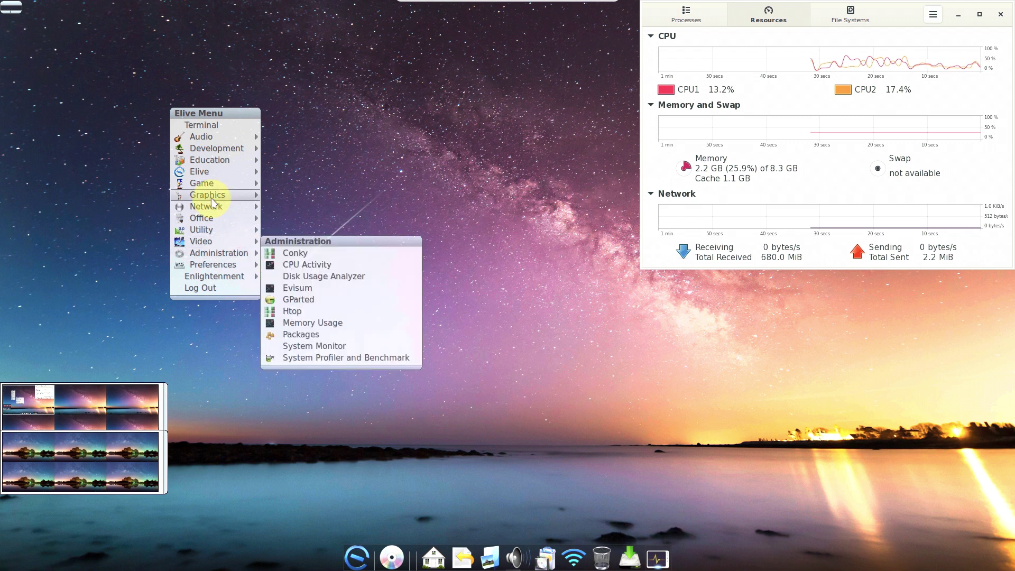
mouse_move(244, 195)
click(186, 167)
click(186, 168)
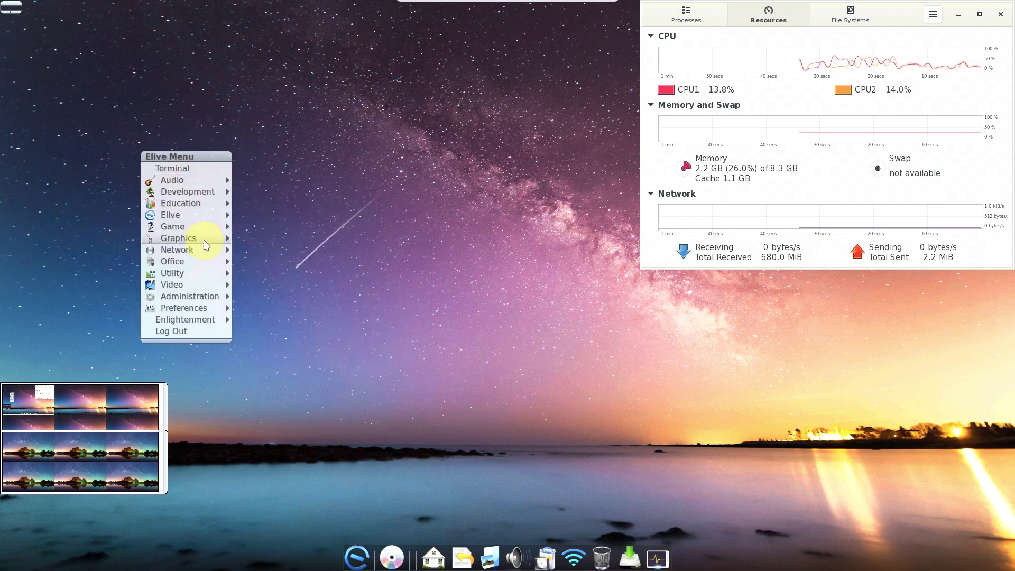
mouse_move(204, 238)
click(272, 248)
Browse the Elive and Graphics application categories and try to launch Shotwell
click(176, 190)
mouse_move(184, 252)
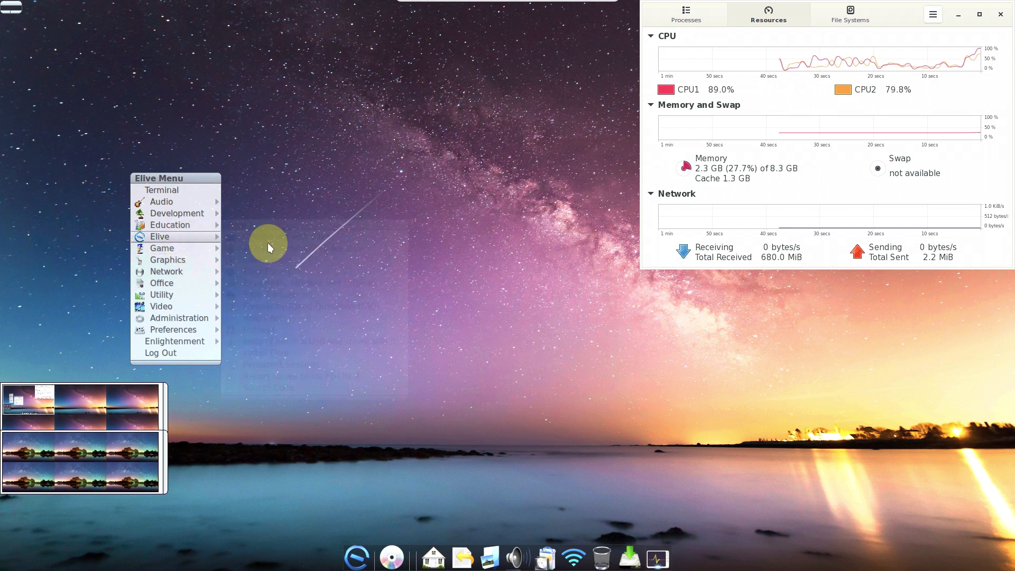
mouse_move(211, 235)
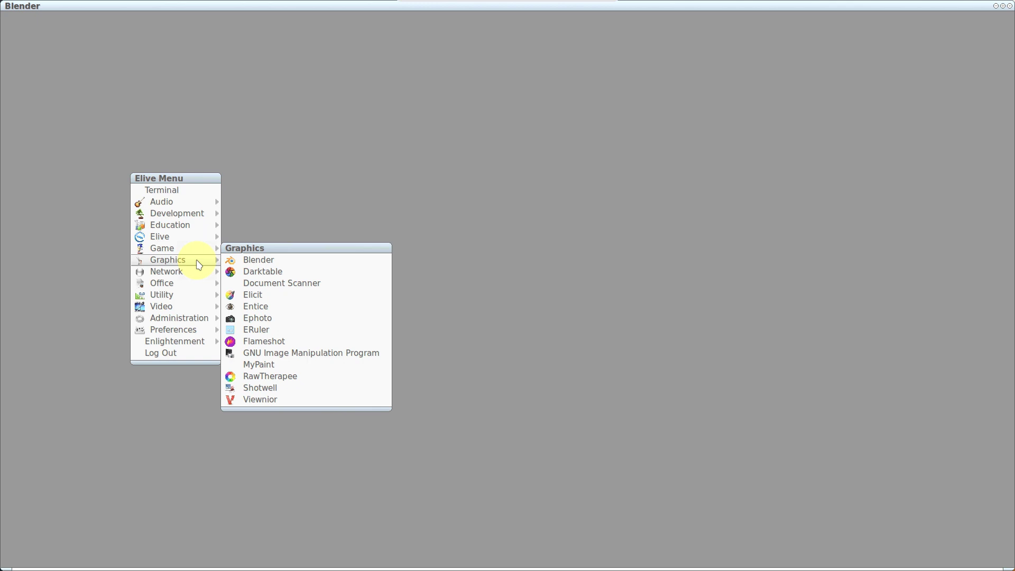
click(281, 388)
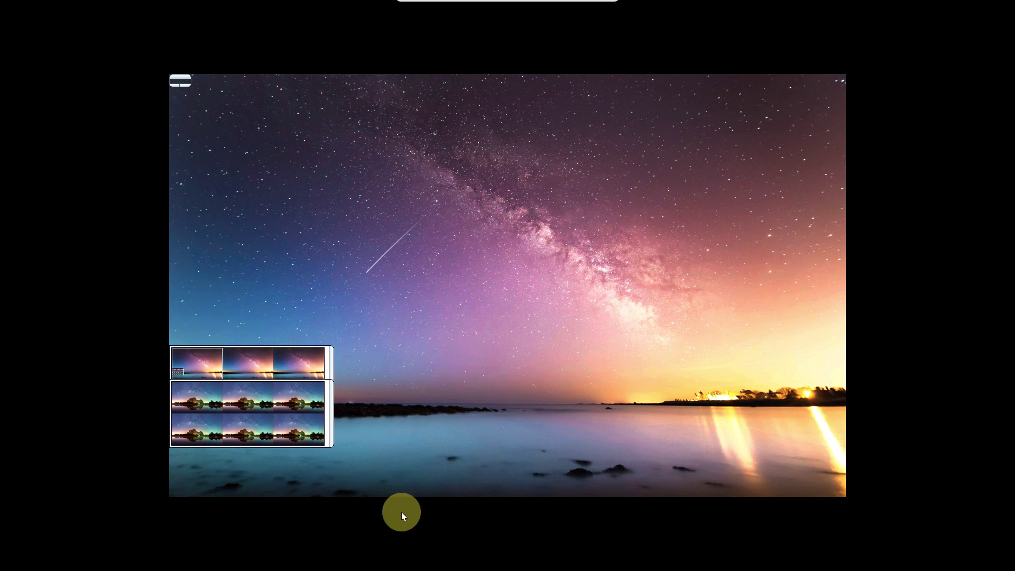
Open the Screen settings from the system preferences
click(349, 244)
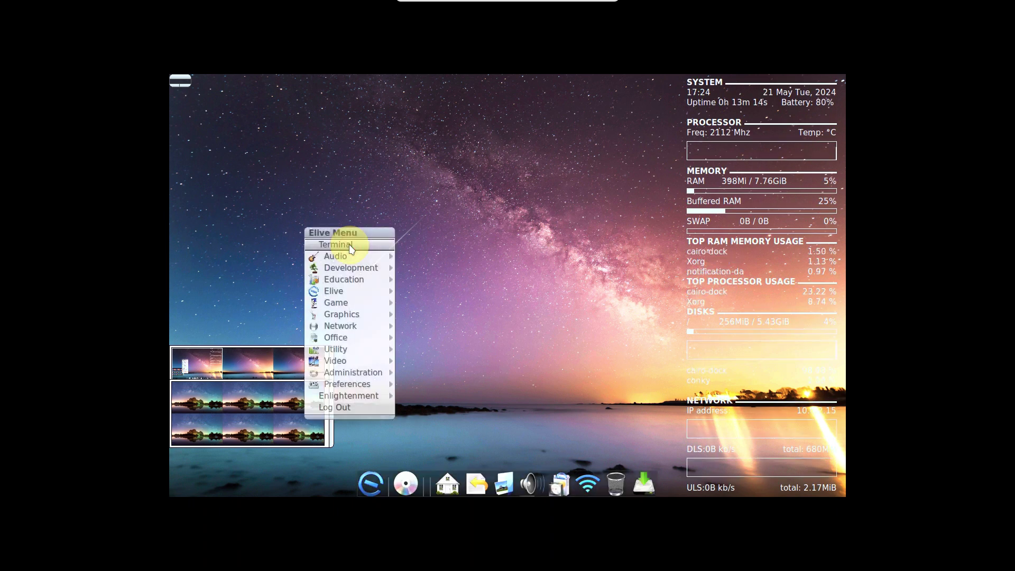
mouse_move(338, 375)
click(343, 323)
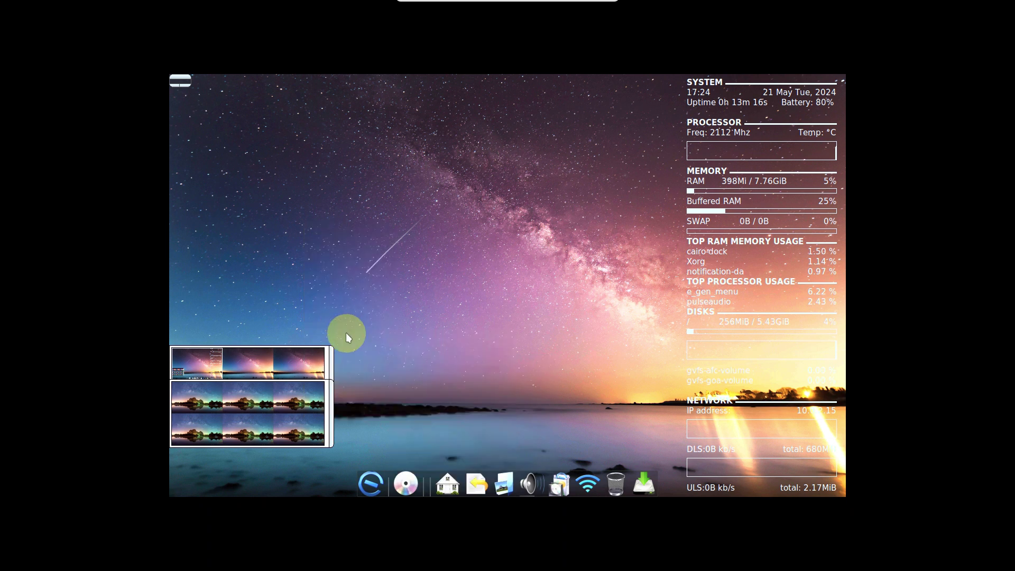
click(318, 230)
mouse_move(334, 365)
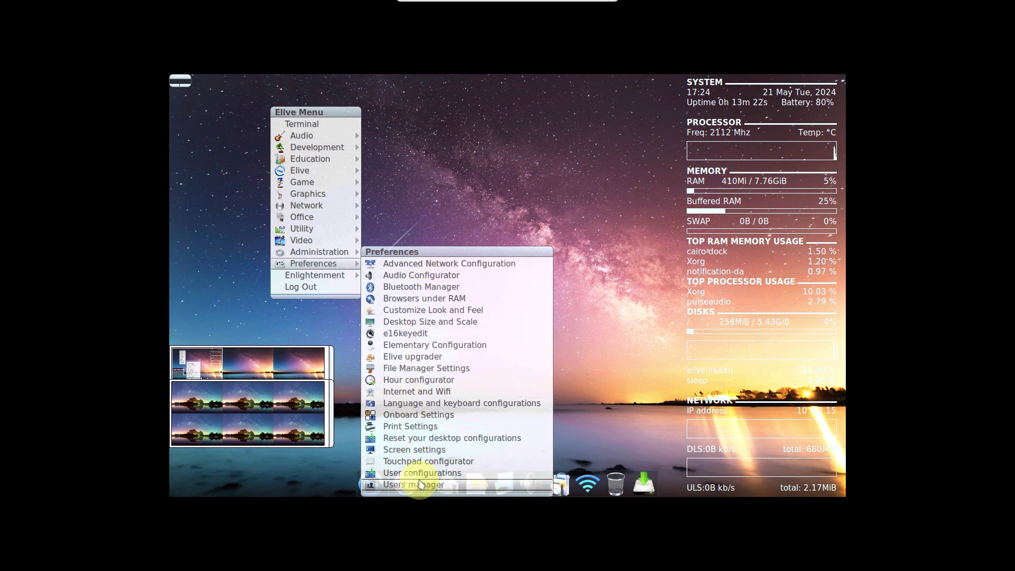
click(415, 451)
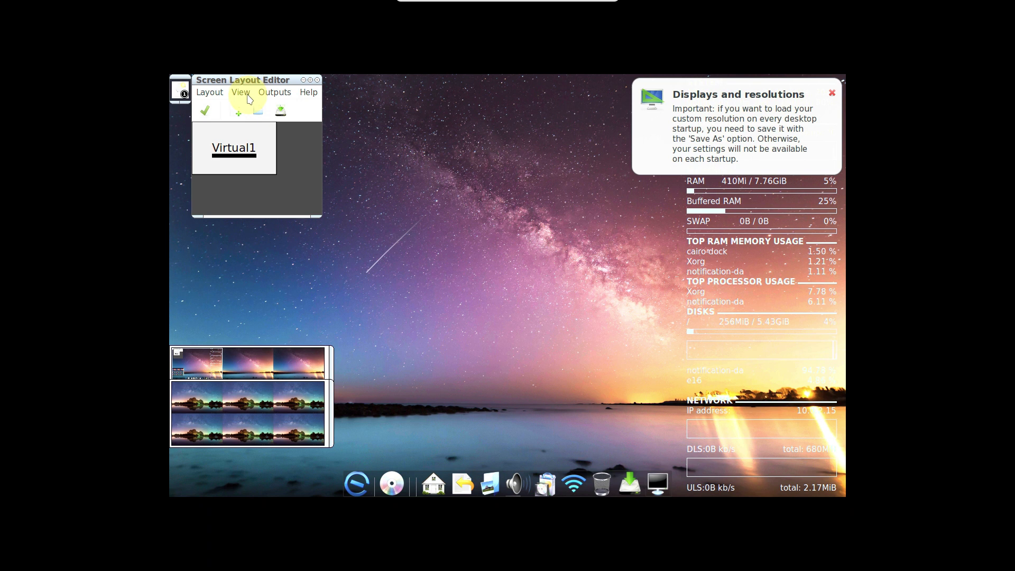
Set the Virtual1 output's resolution to 1920x1080 and apply the layout
click(247, 97)
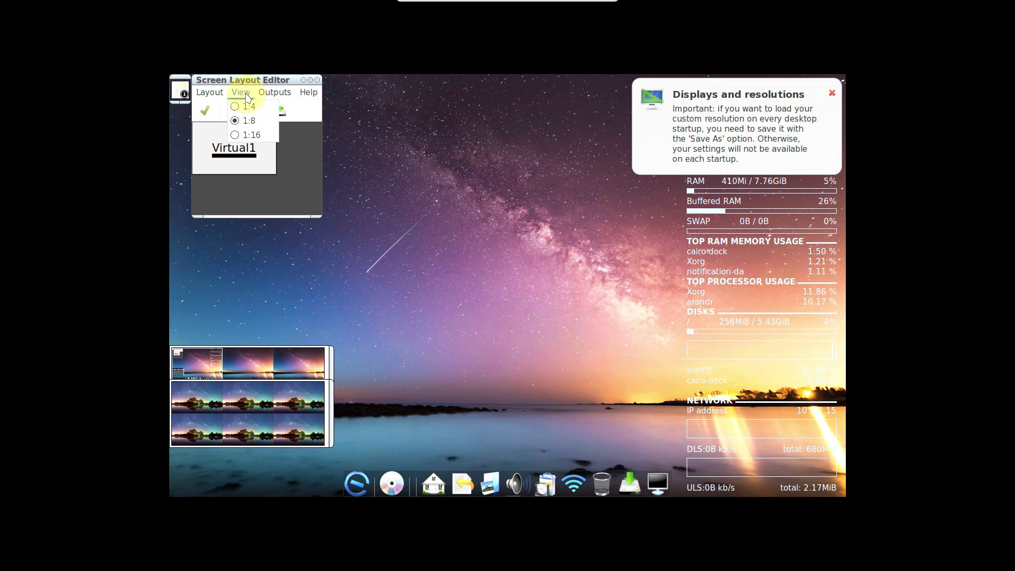
mouse_move(274, 93)
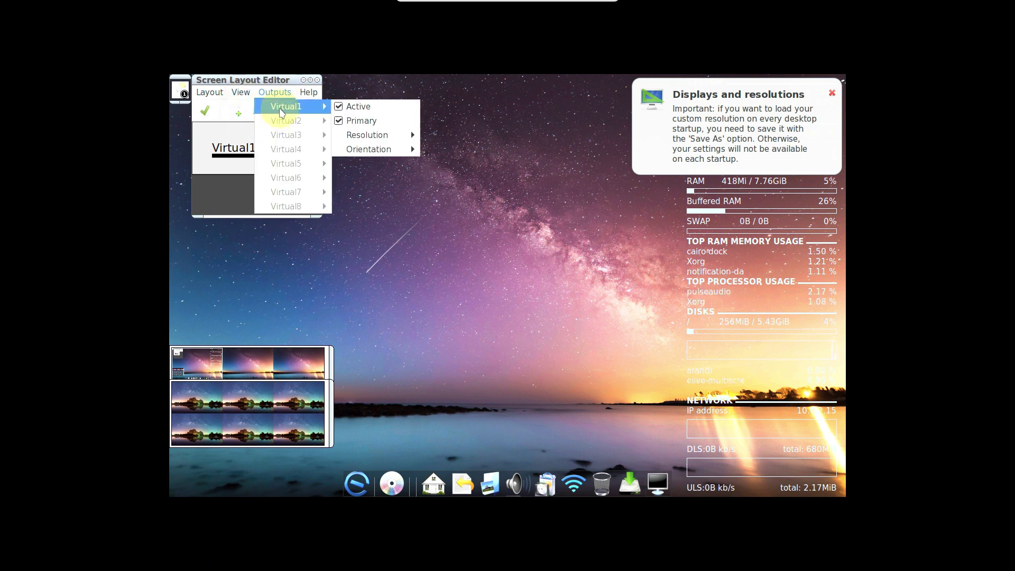
mouse_move(381, 135)
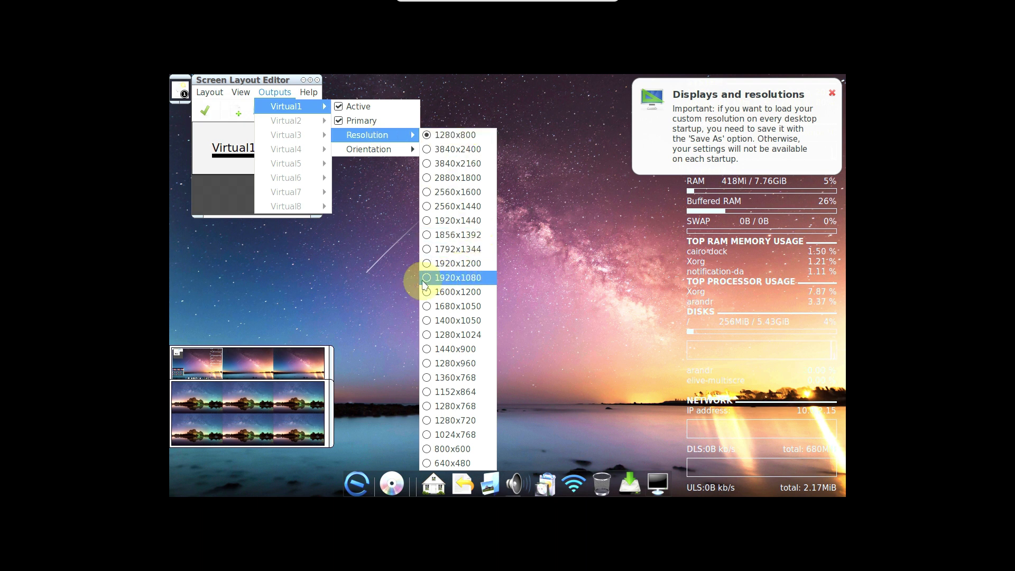
click(424, 281)
click(205, 112)
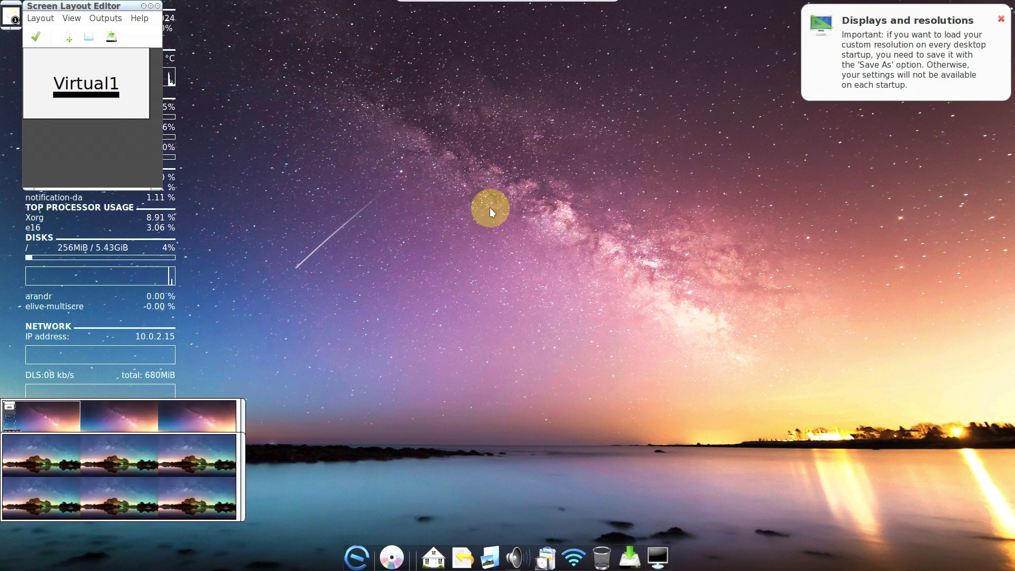
Move the Screen Layout Editor toward the middle of the desktop and view its About information, closing it when done
drag(55, 9, 386, 151)
click(471, 159)
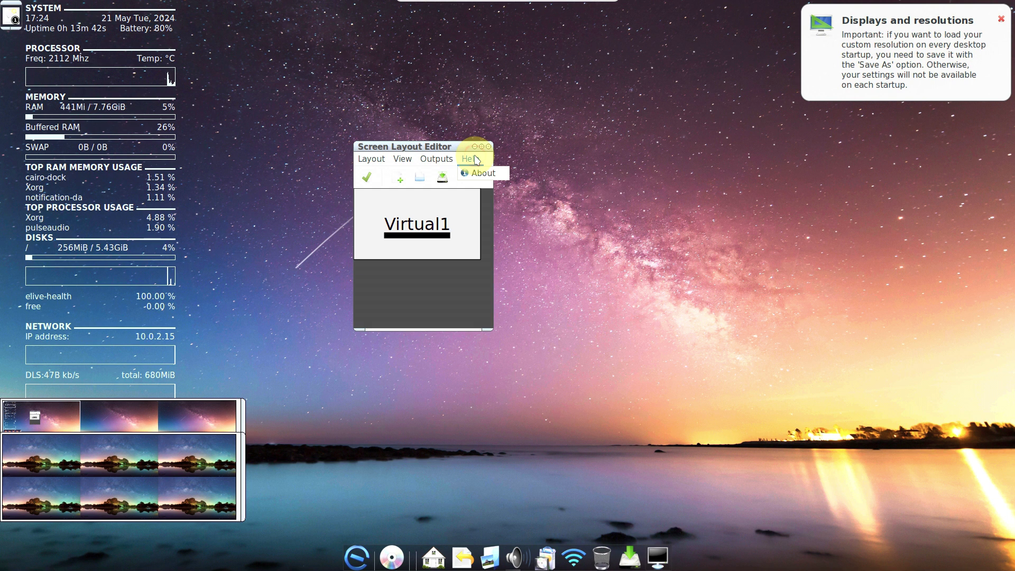
click(478, 174)
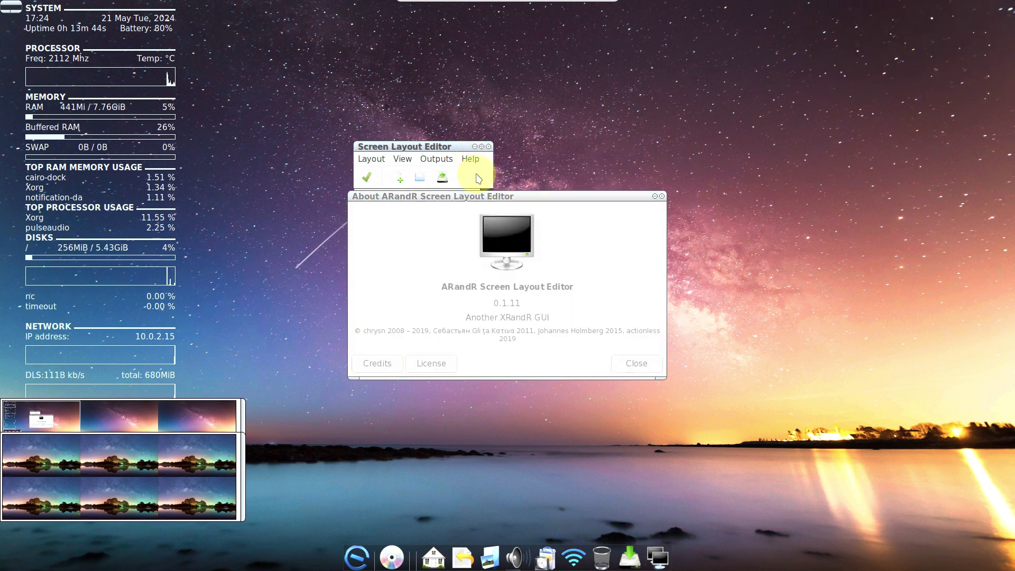
click(635, 363)
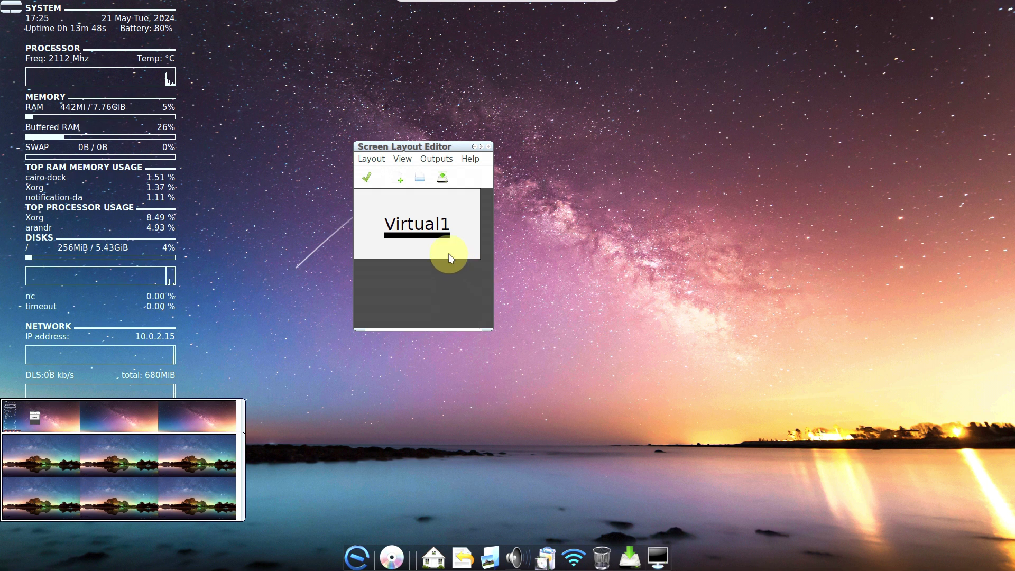
Close the Screen Layout Editor, accept the offer to try again, and close the reopened editor
click(487, 147)
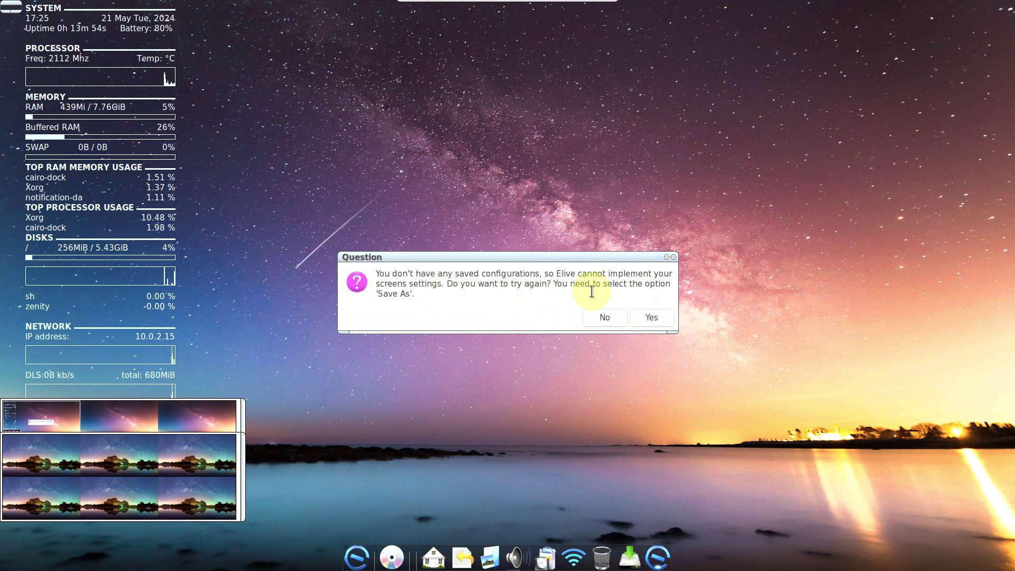
click(642, 316)
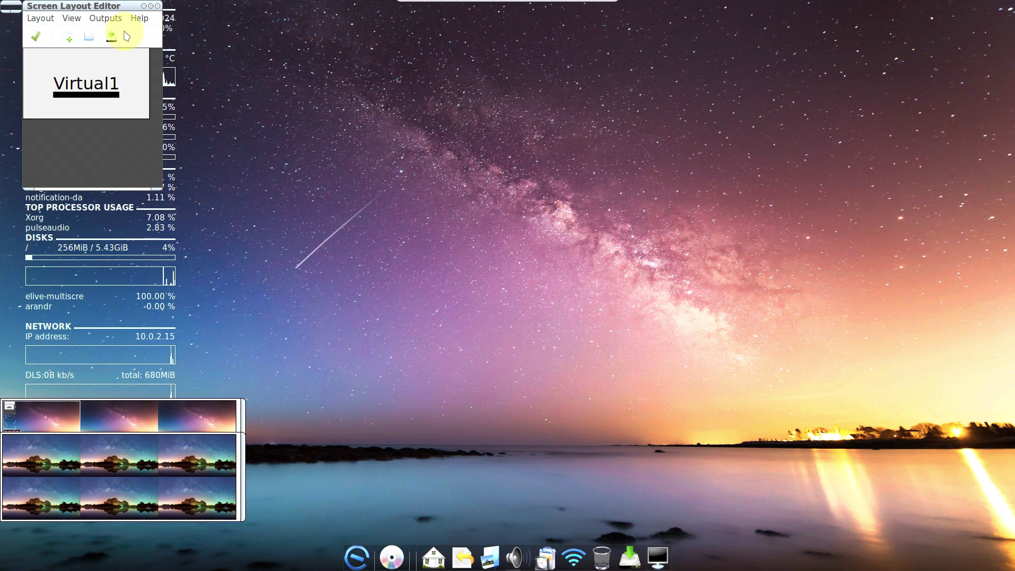
click(155, 6)
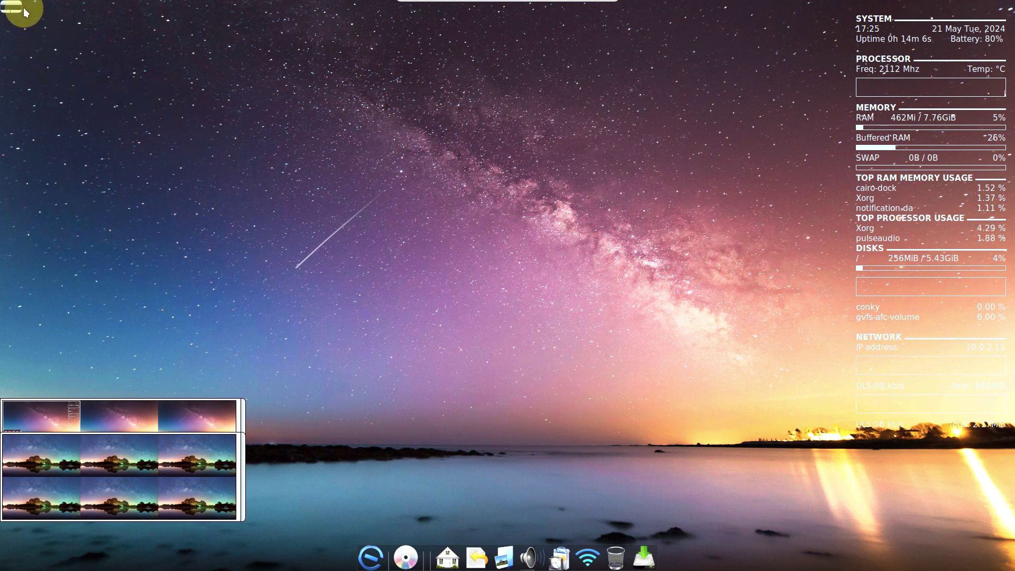
Launch Blender and Darktable from the Graphics application category
right_click(430, 190)
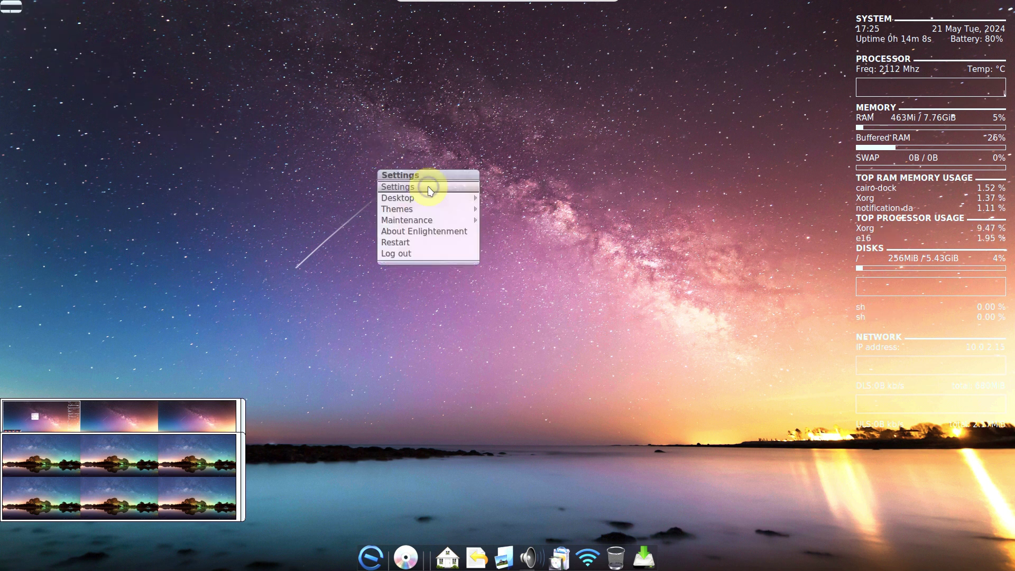
click(453, 348)
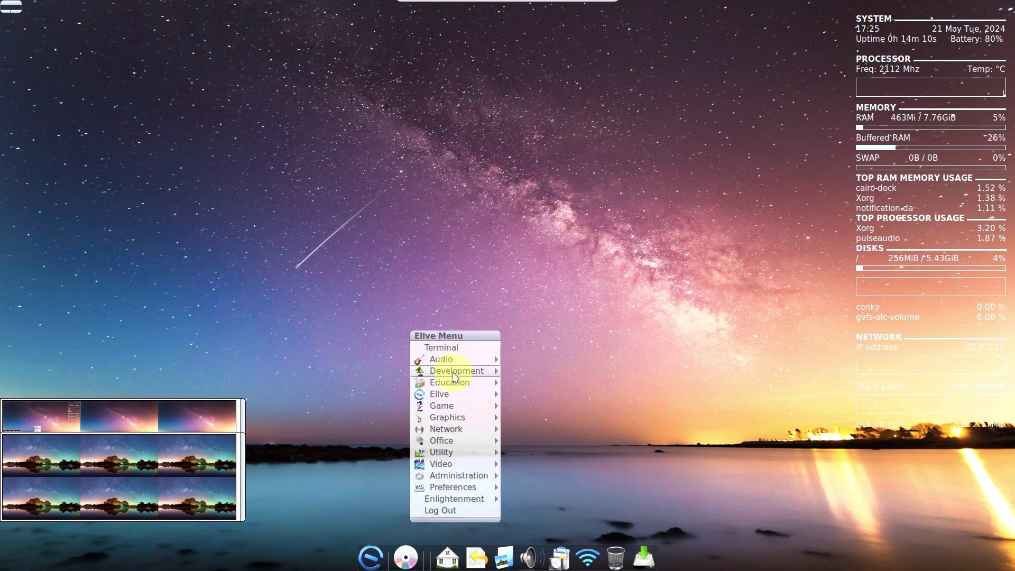
mouse_move(456, 417)
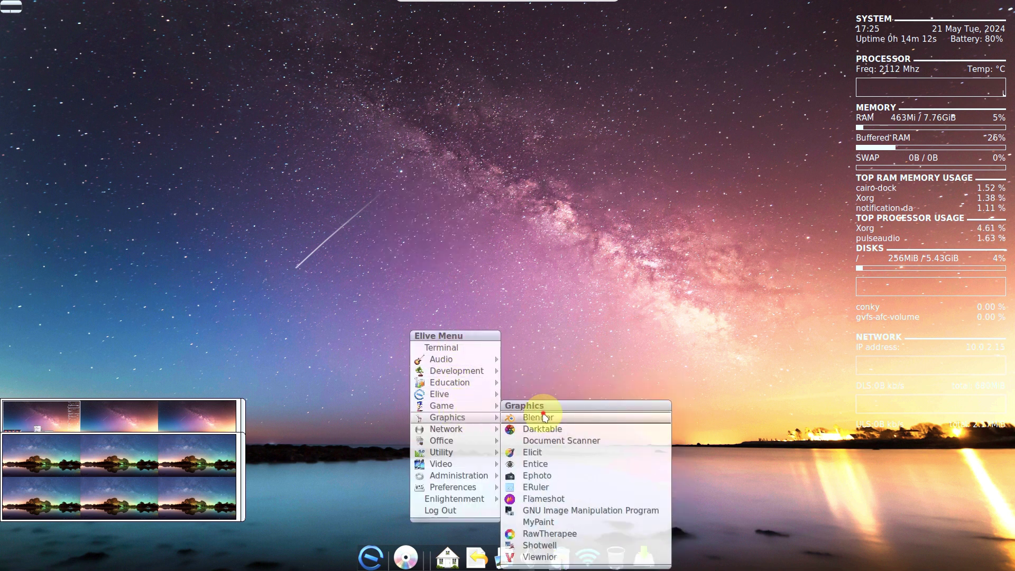
click(544, 416)
click(273, 196)
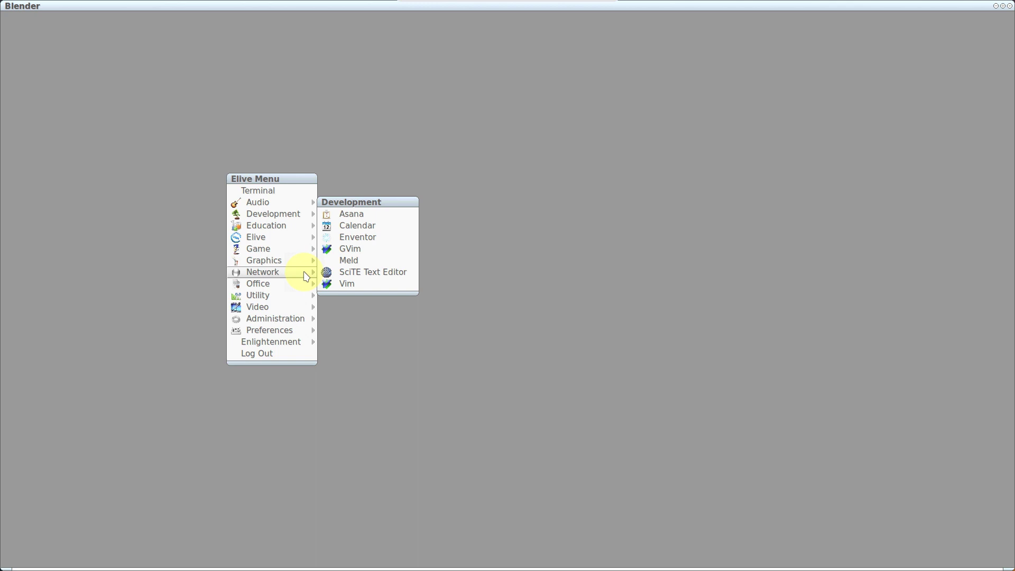
mouse_move(299, 264)
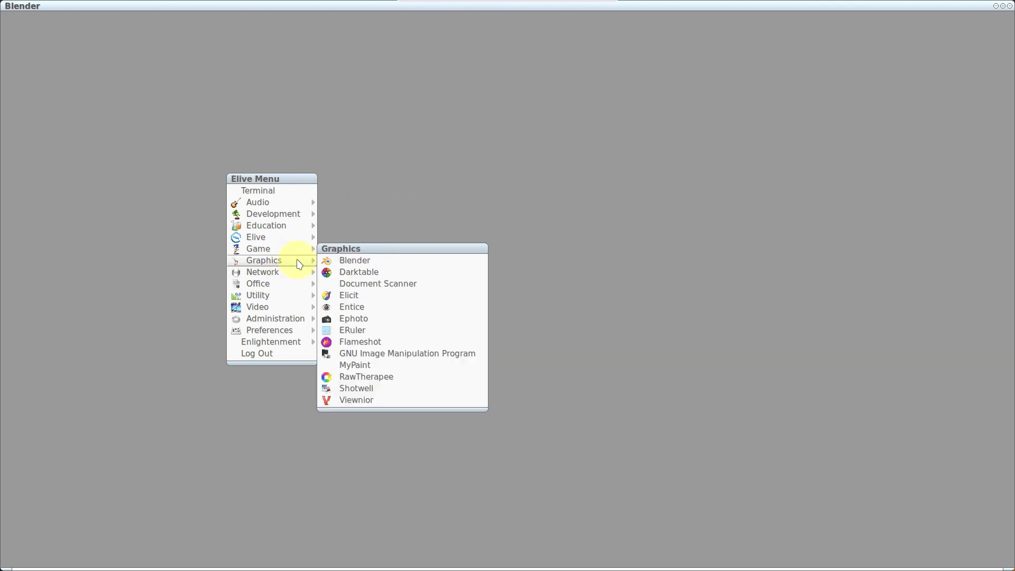
click(345, 266)
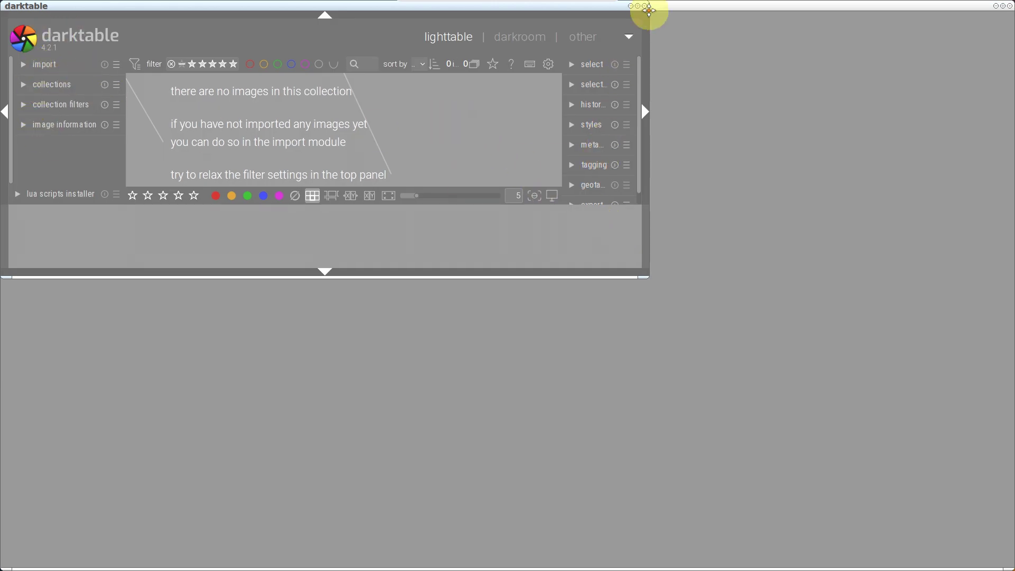
Close the Darktable window and dismiss Blender's splash screen
click(644, 5)
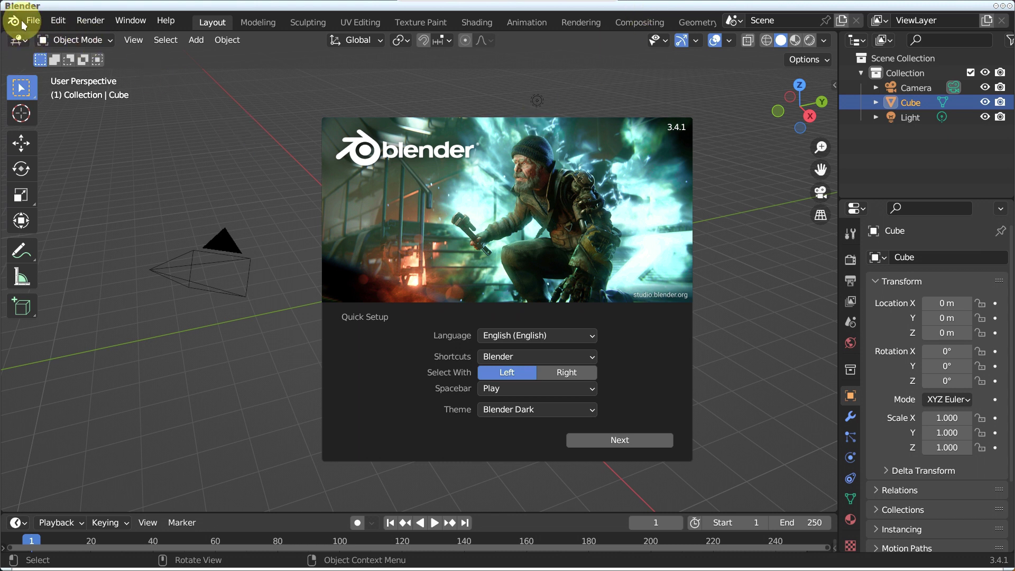
click(17, 24)
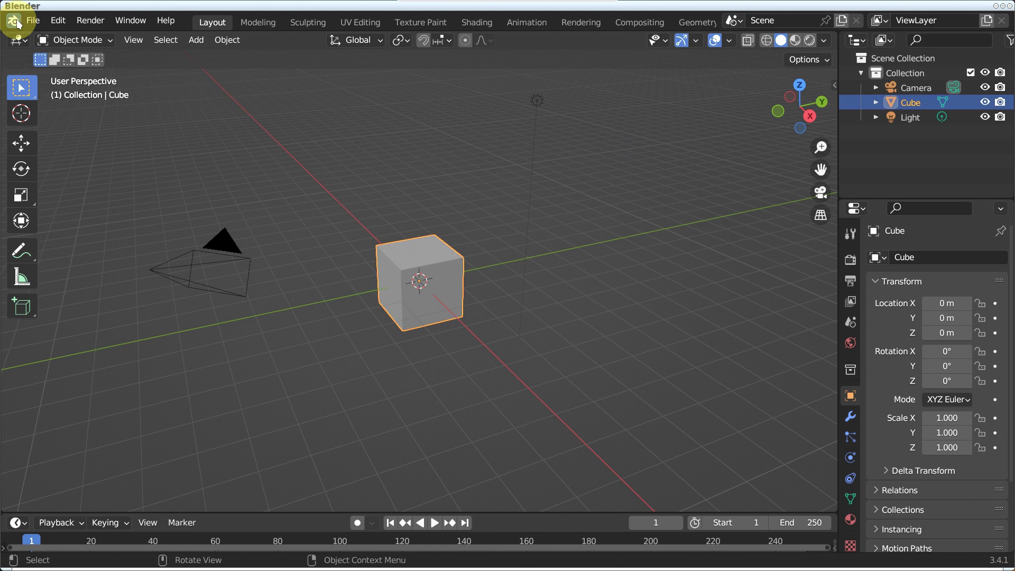
Look through Blender's File menu and deselect all objects in the scene
click(17, 24)
mouse_move(33, 20)
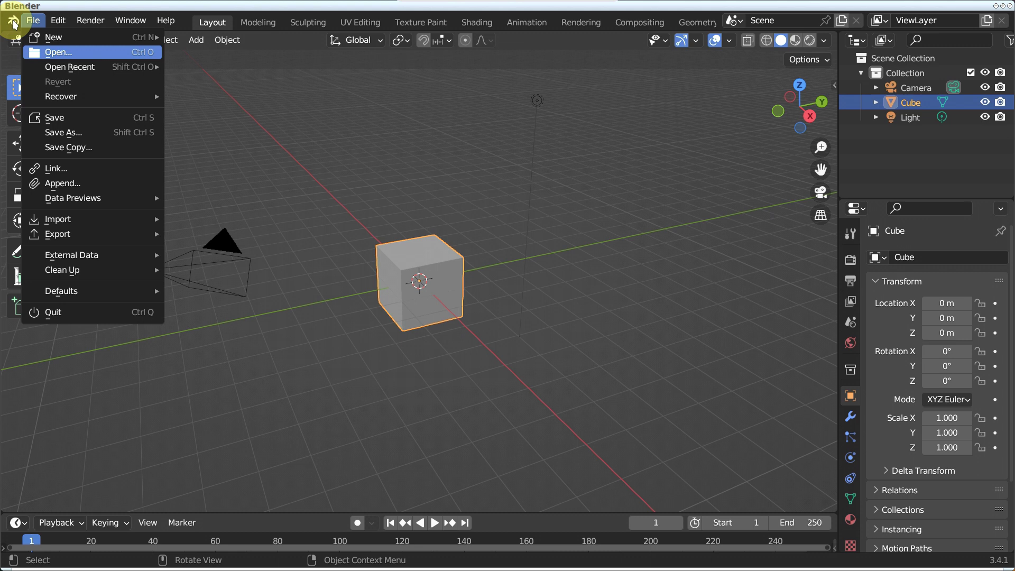
key(Escape)
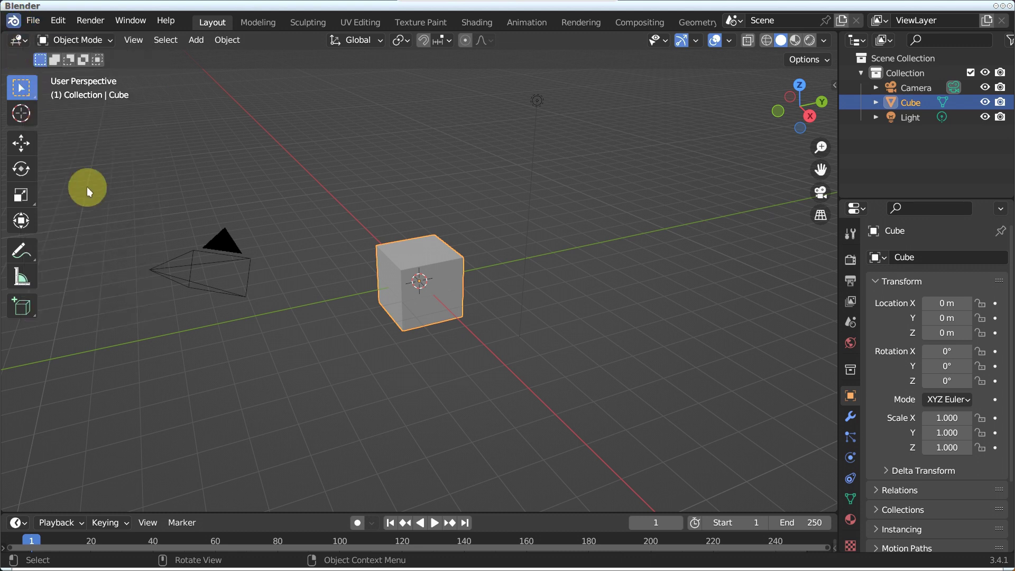
right_click(11, 27)
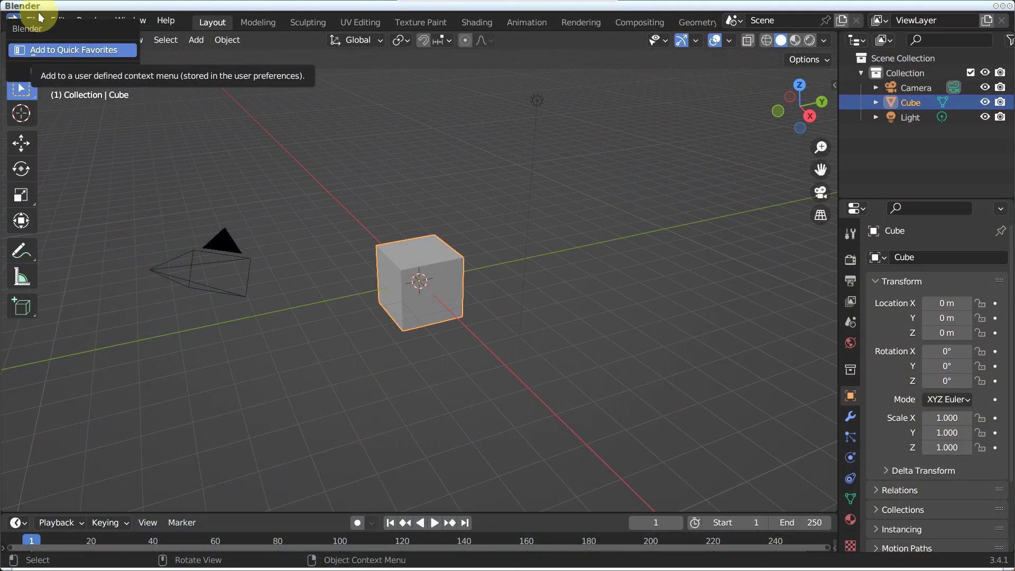
click(232, 145)
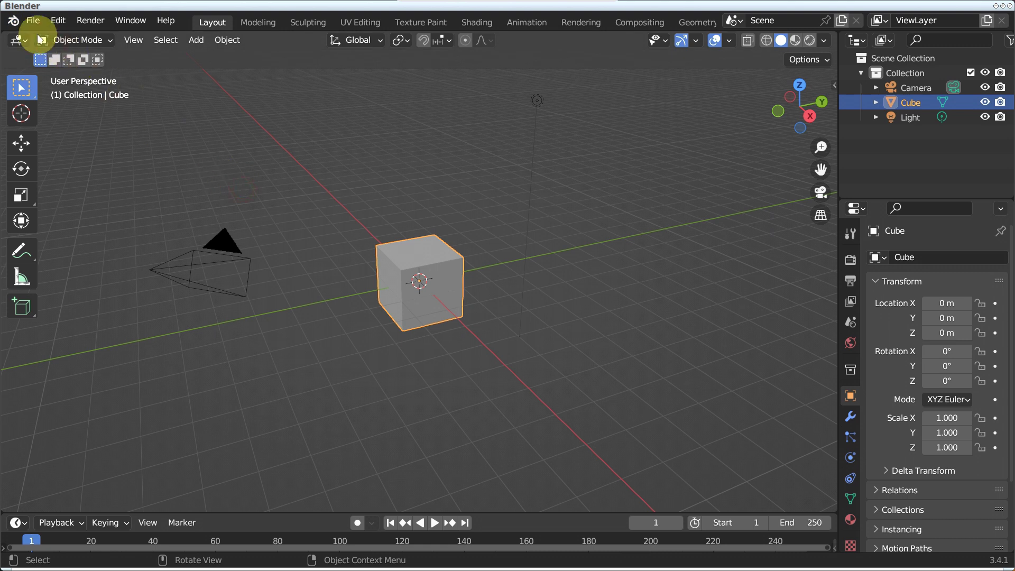
key(alt+a)
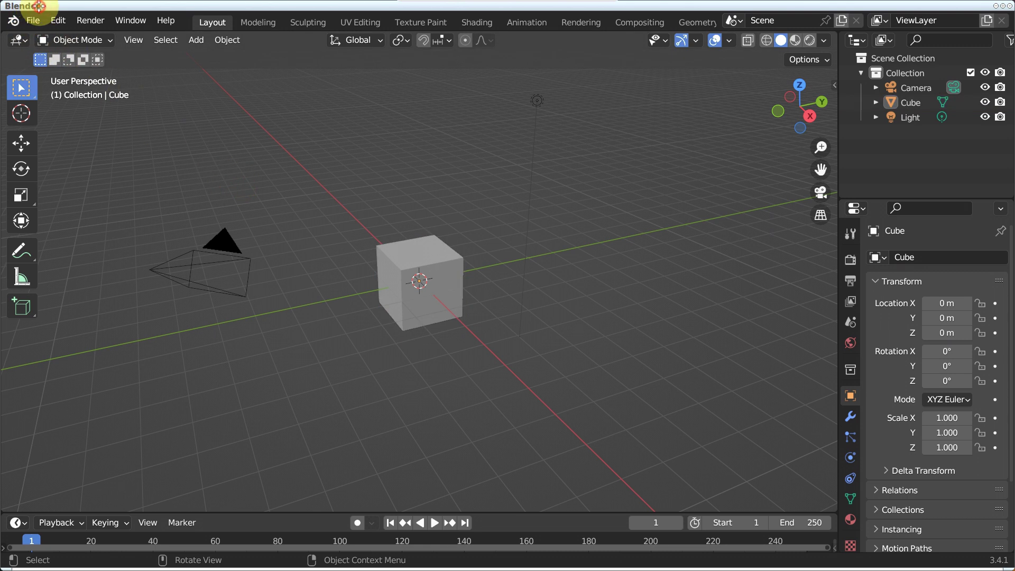
click(39, 7)
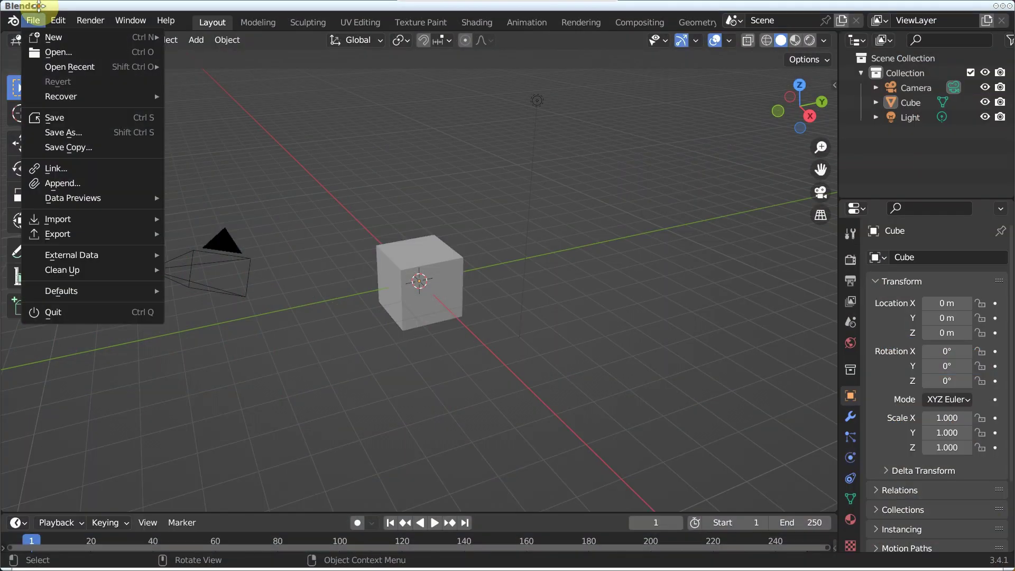
click(17, 7)
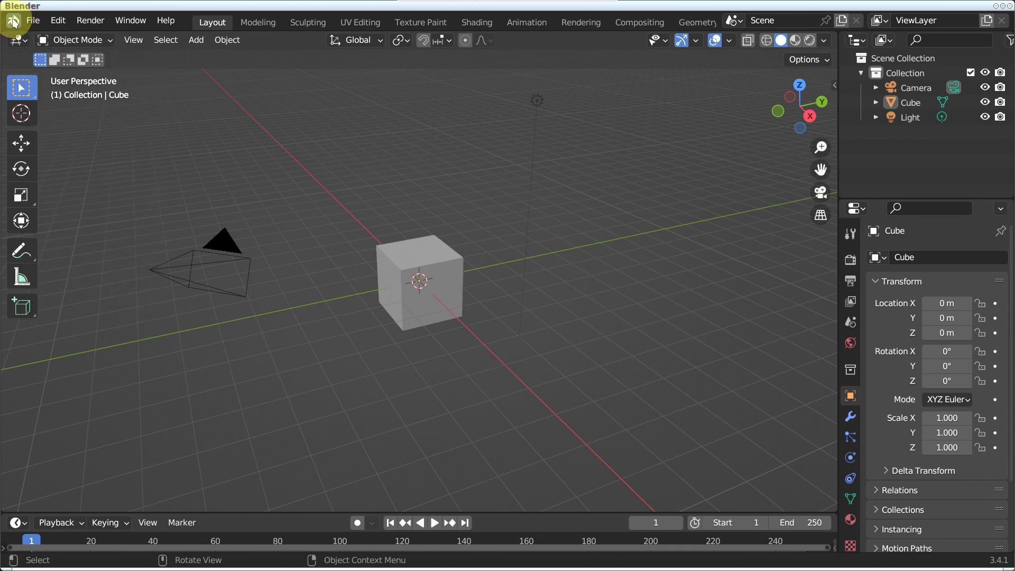
View the About Blender information and dismiss it when done
click(13, 21)
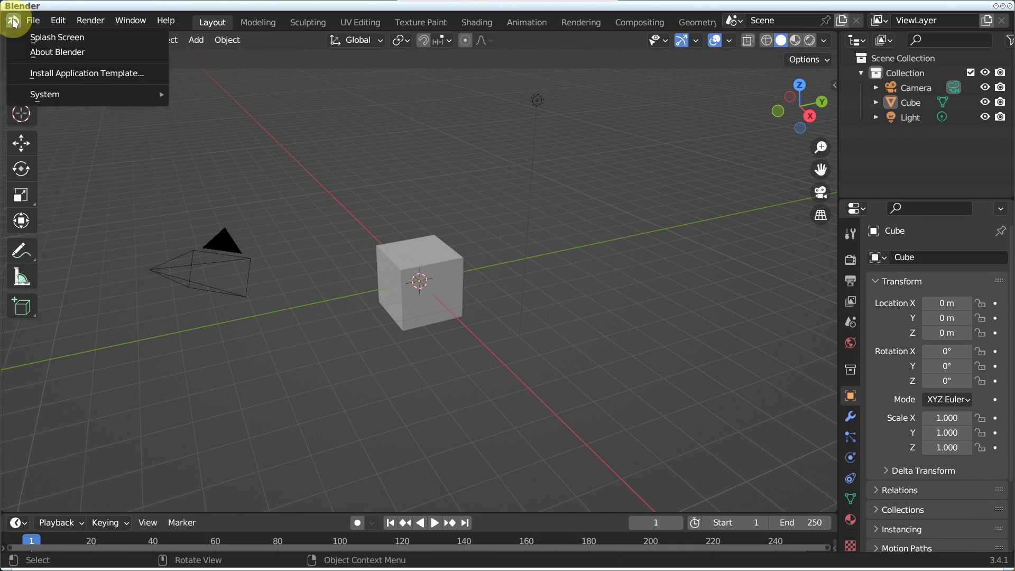
click(62, 52)
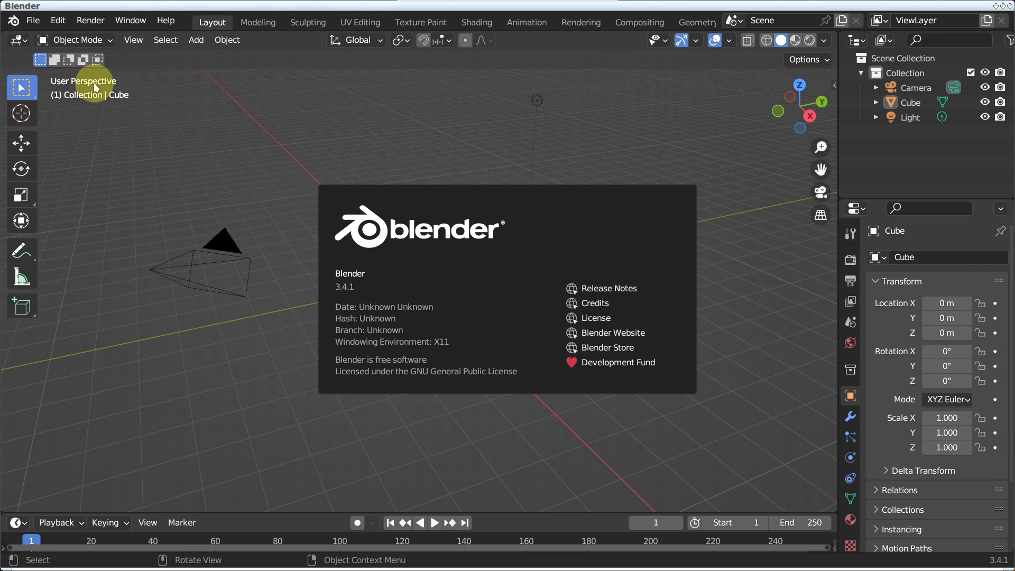
click(19, 25)
click(32, 21)
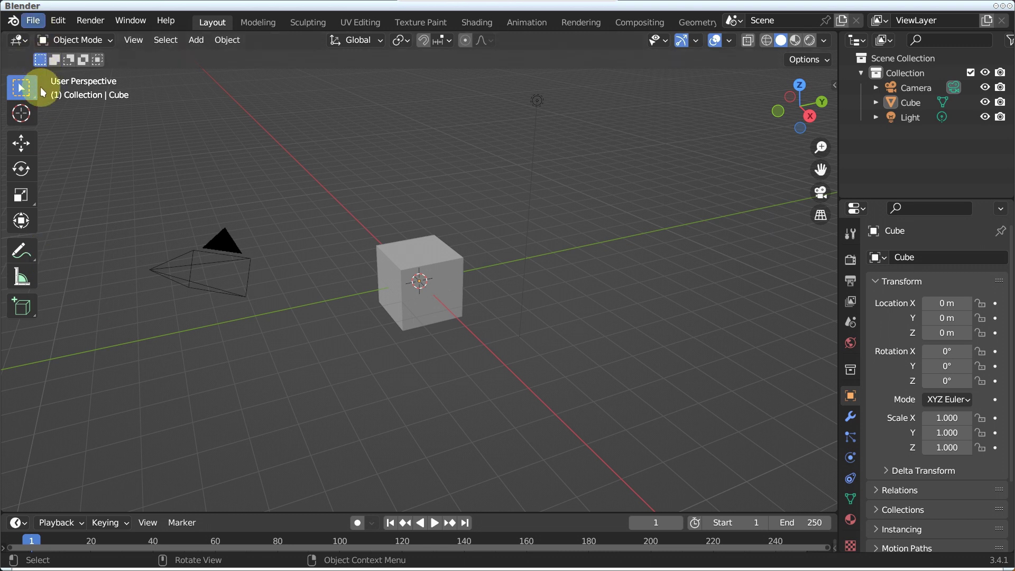
Quit Blender without saving the changes
click(35, 20)
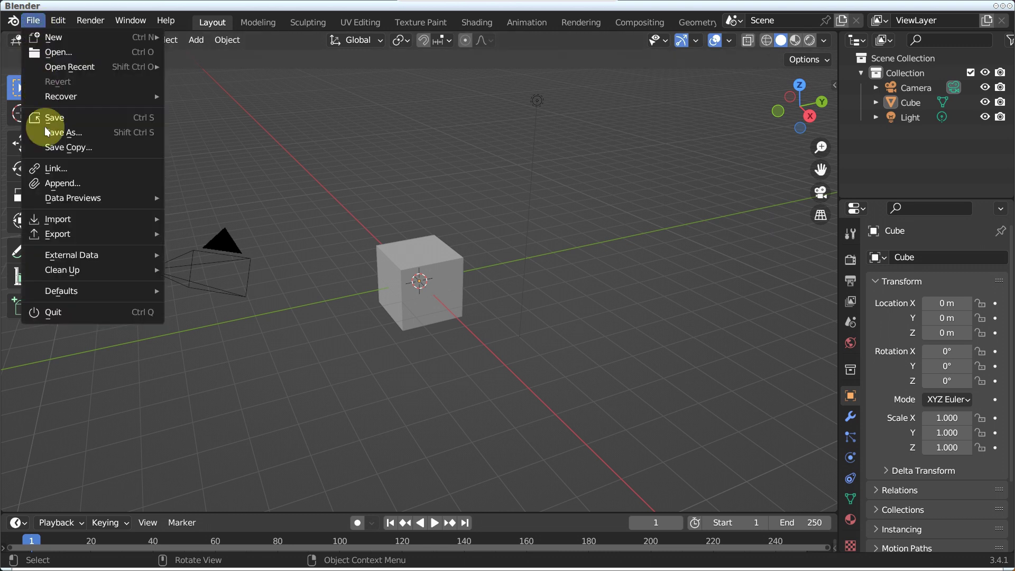
click(72, 313)
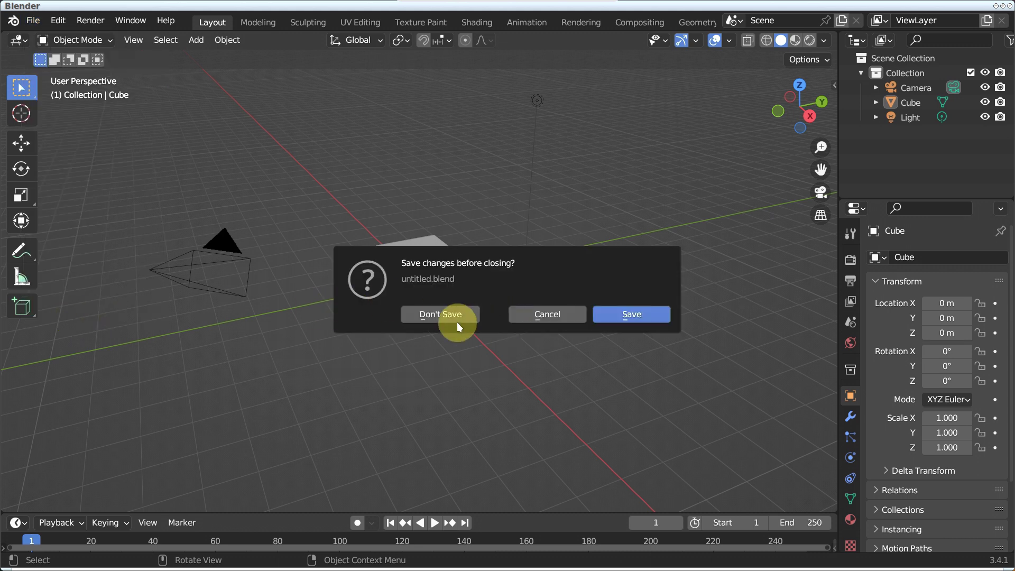
click(442, 316)
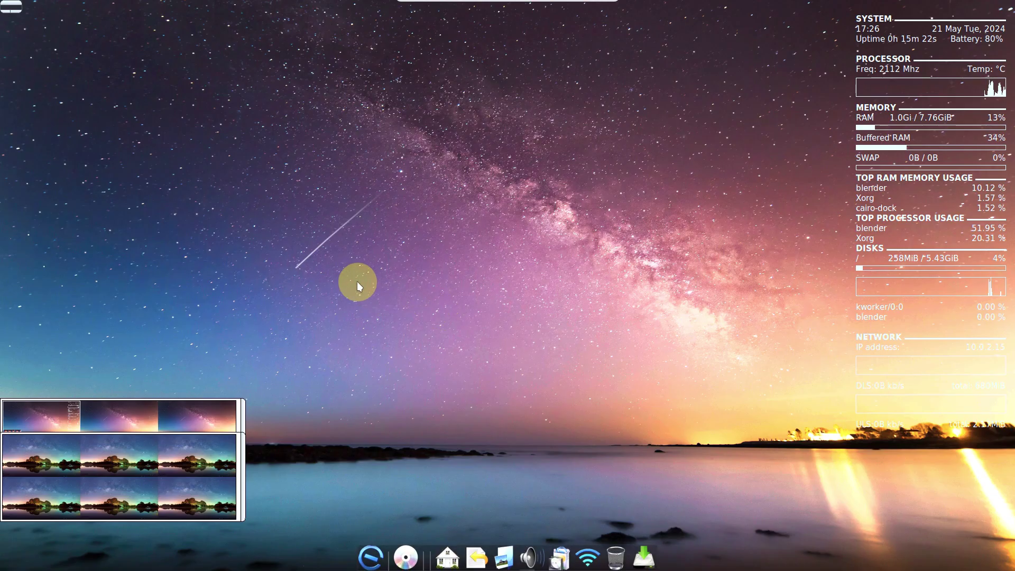
Launch GNU Image Manipulation Program from the Graphics category and Avidemux from the Video category
click(232, 122)
mouse_move(256, 217)
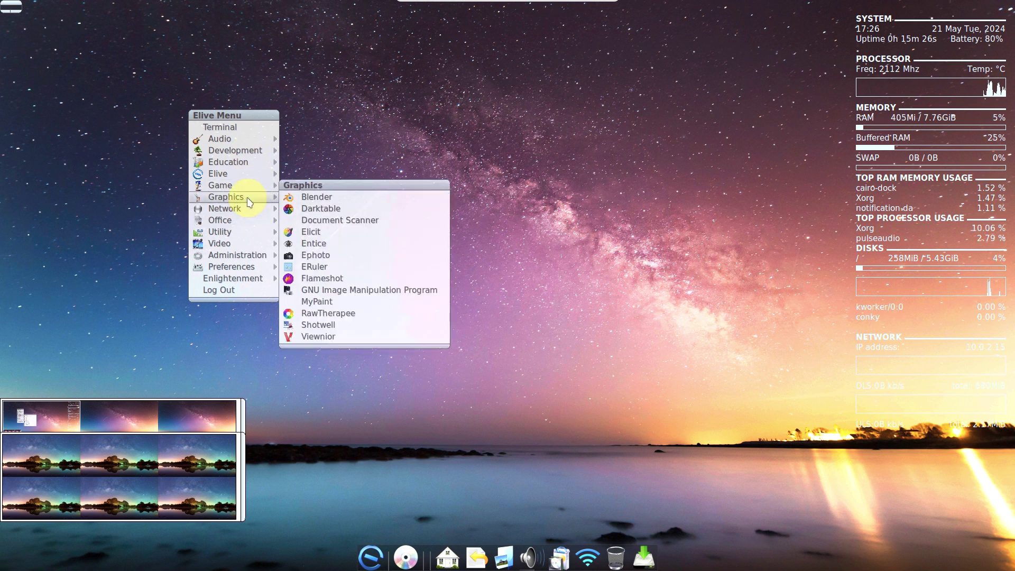
click(354, 290)
click(162, 98)
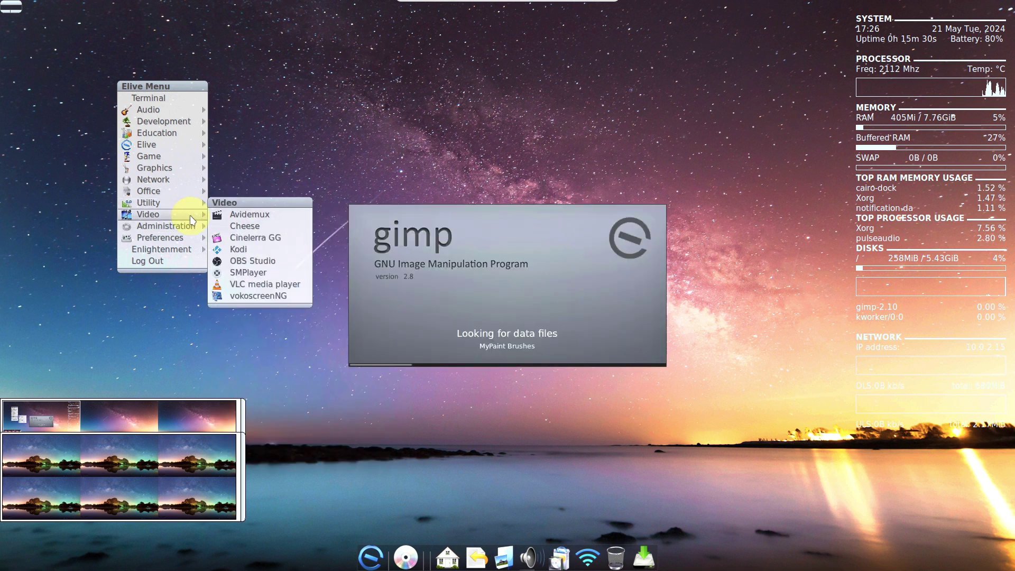
click(267, 211)
Launch LibreOffice Calc from the Office category and minimize its window
click(146, 139)
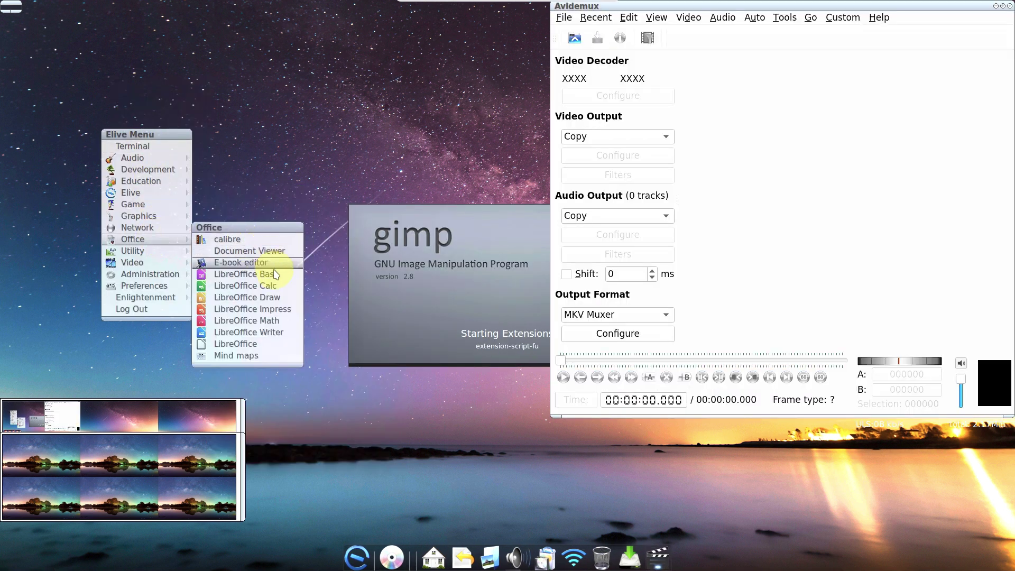
click(272, 284)
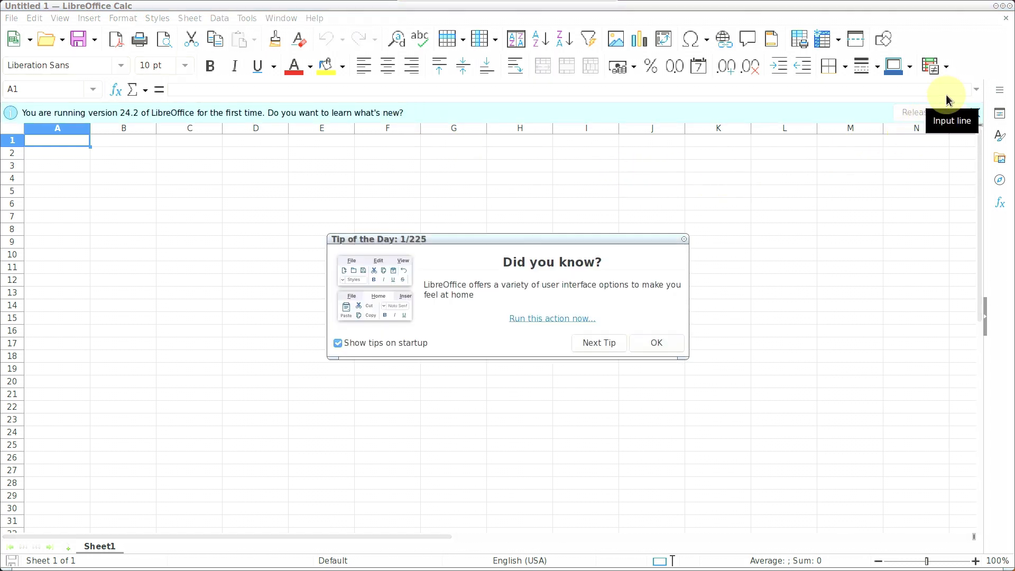
click(999, 6)
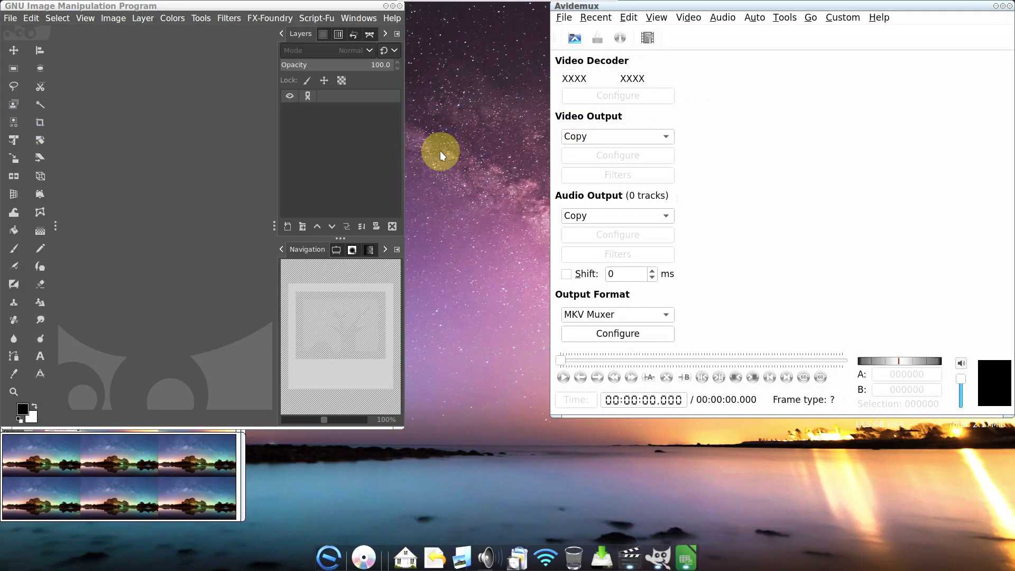
Browse the Game category, launch Blender and Darktable again alongside the open applications, and minimize the Blender window
click(442, 155)
mouse_move(445, 209)
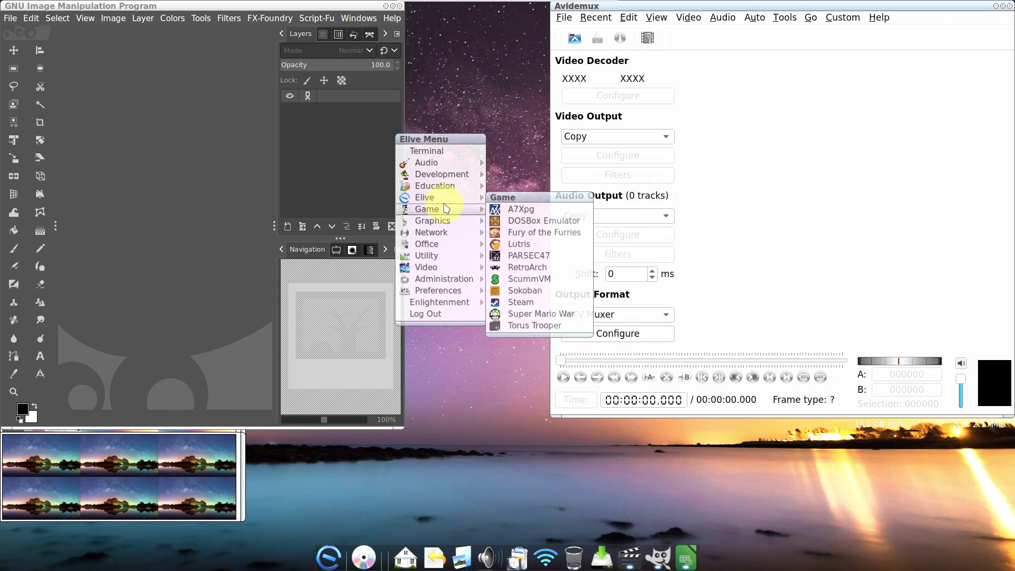
key(Escape)
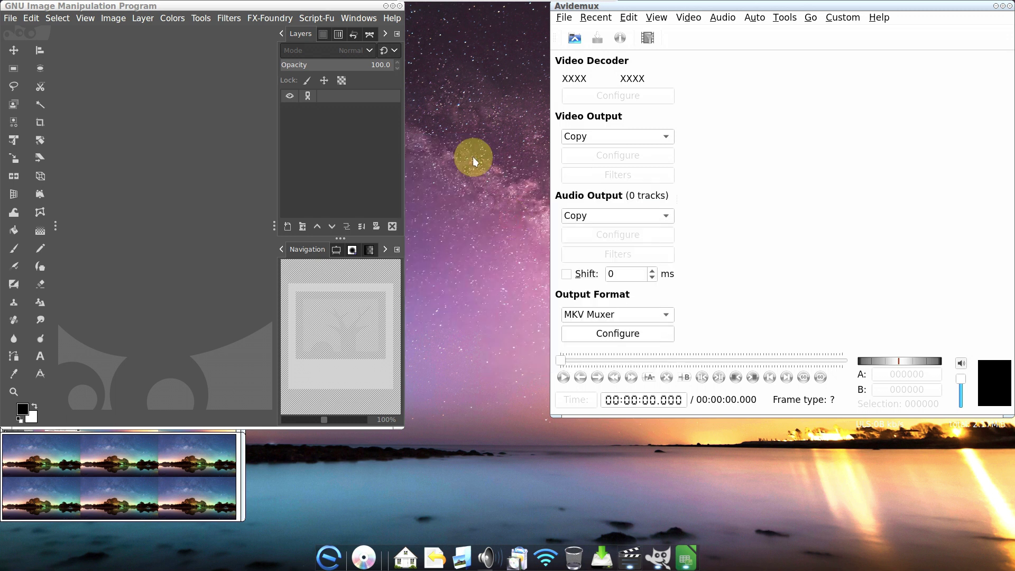
click(474, 159)
mouse_move(466, 226)
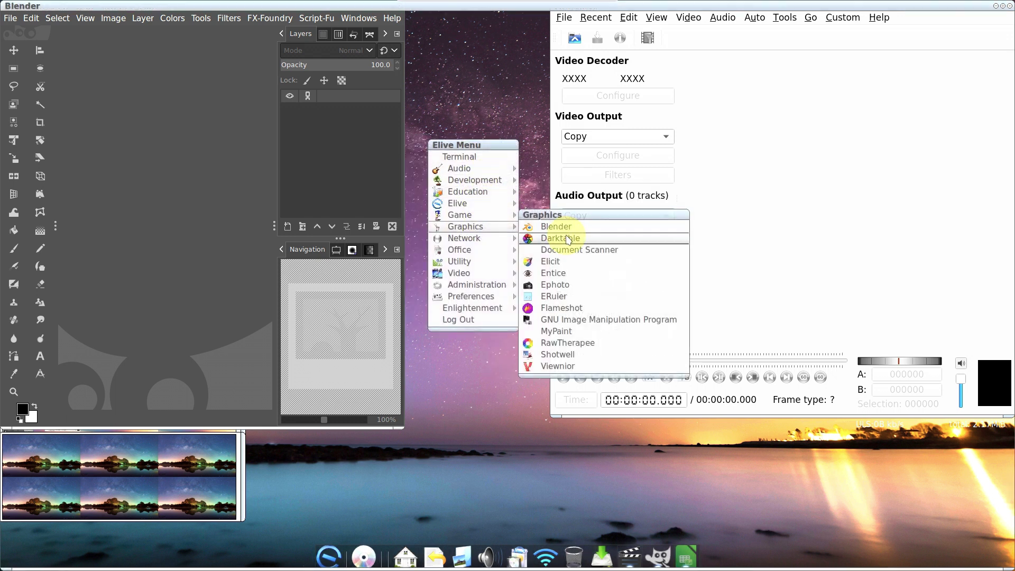
click(566, 239)
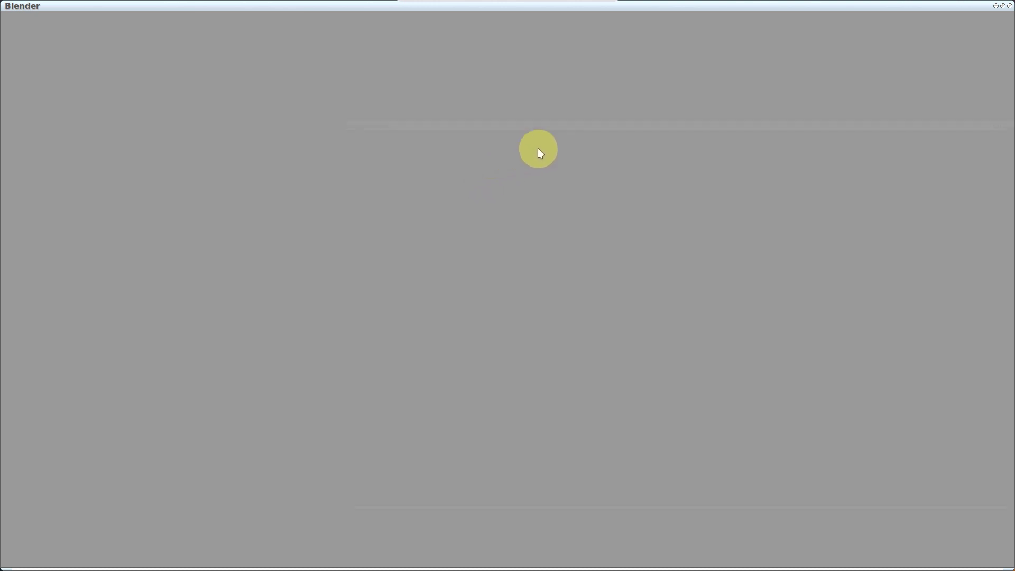
click(997, 9)
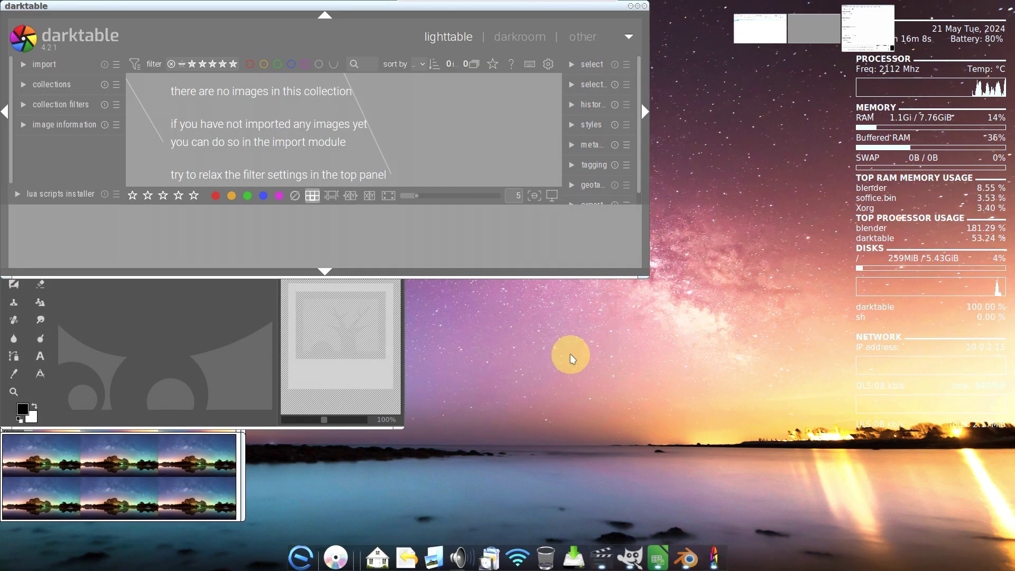
Launch System Monitor from the Administration category and place its window partly over the Darktable window
click(533, 390)
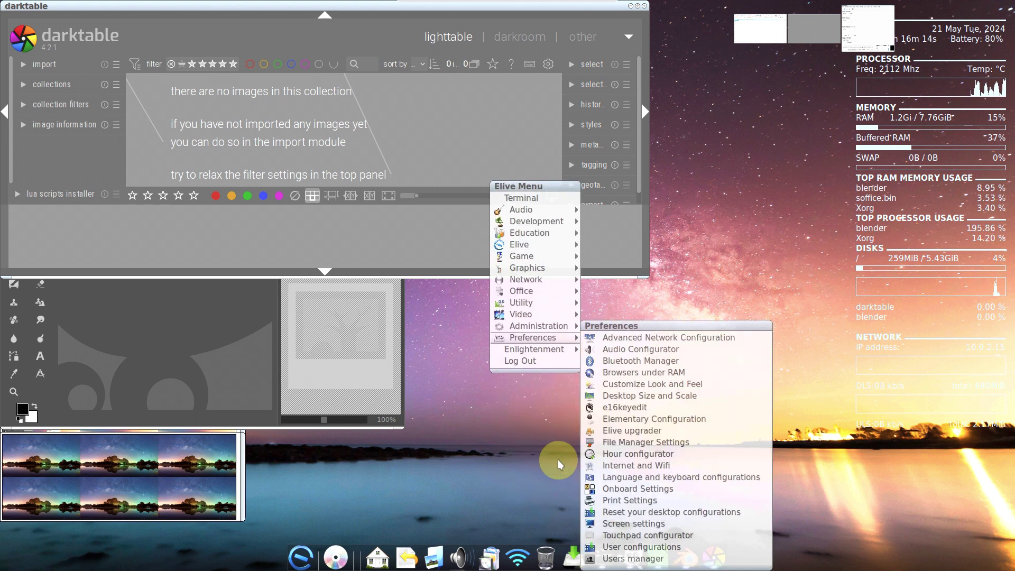
mouse_move(551, 326)
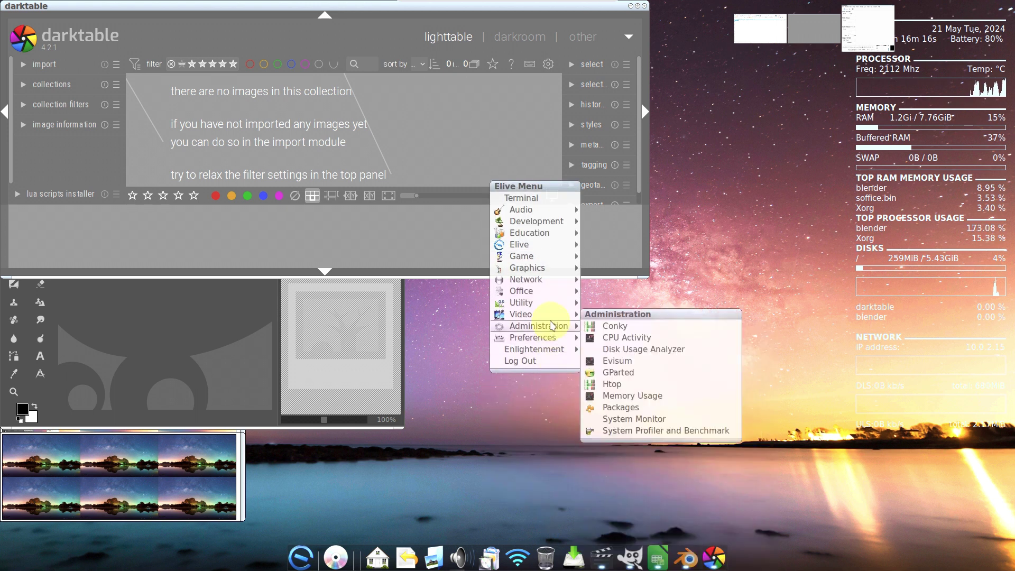
click(661, 420)
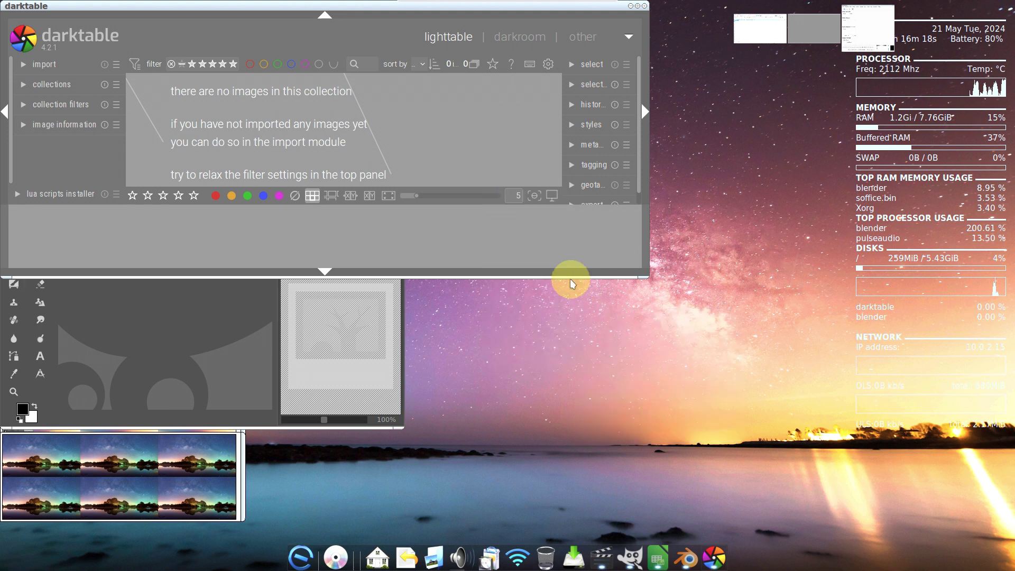
drag(280, 46, 665, 60)
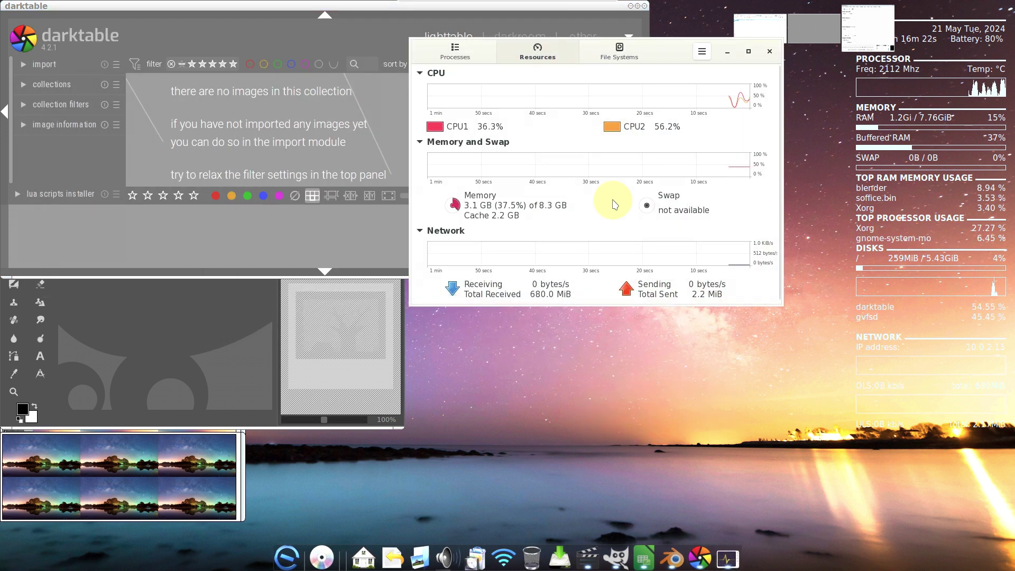
Launch VLC media player from the Video category of the Elive Menu
click(529, 391)
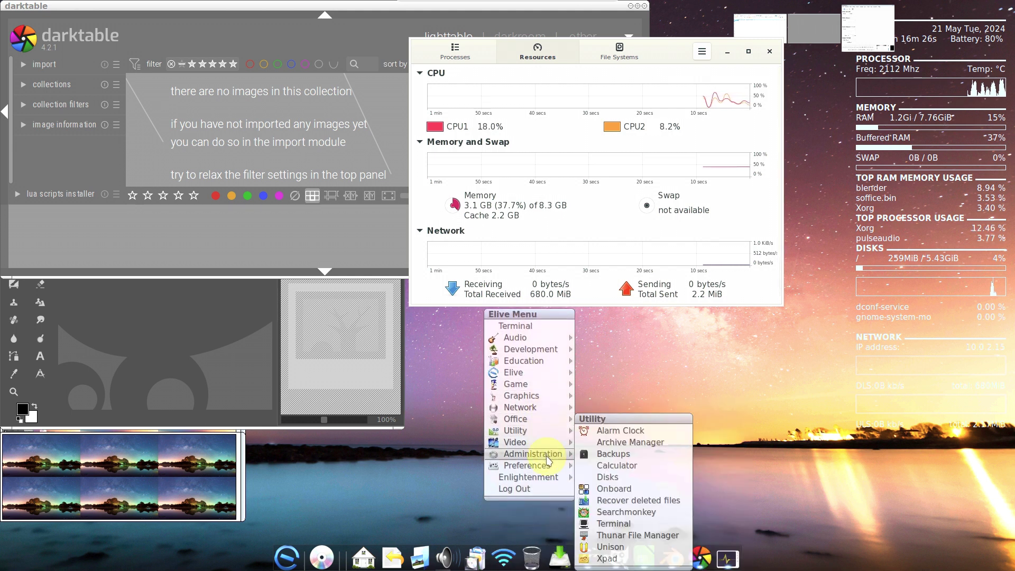
mouse_move(548, 461)
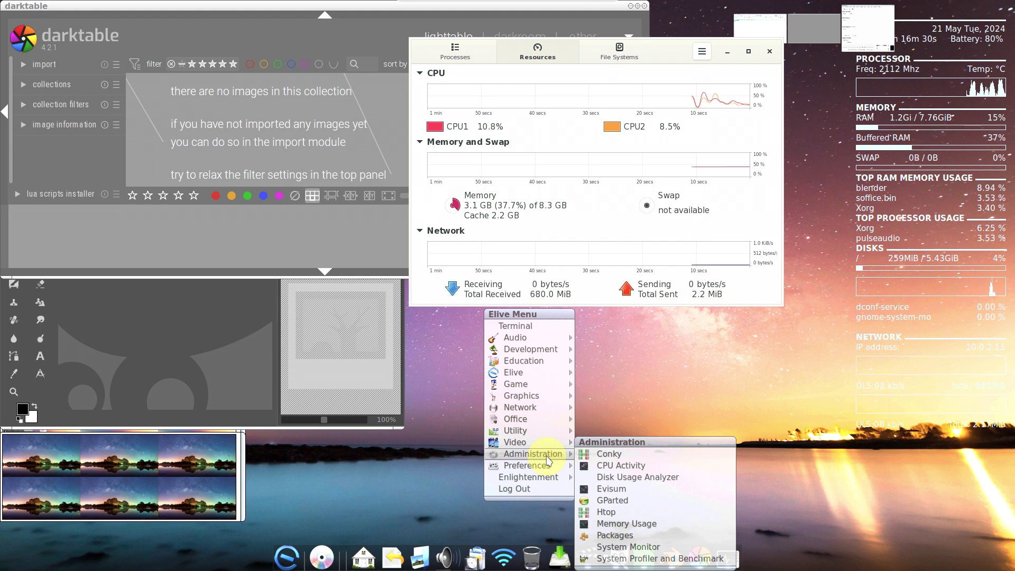
mouse_move(540, 445)
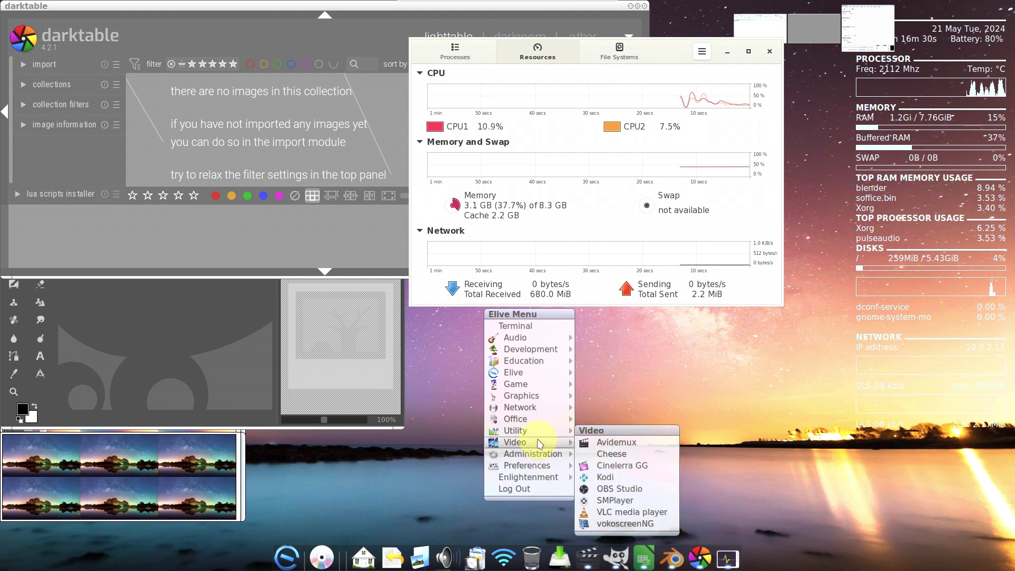
click(613, 508)
Launch Google Chrome from the Network category of the Elive Menu
click(552, 454)
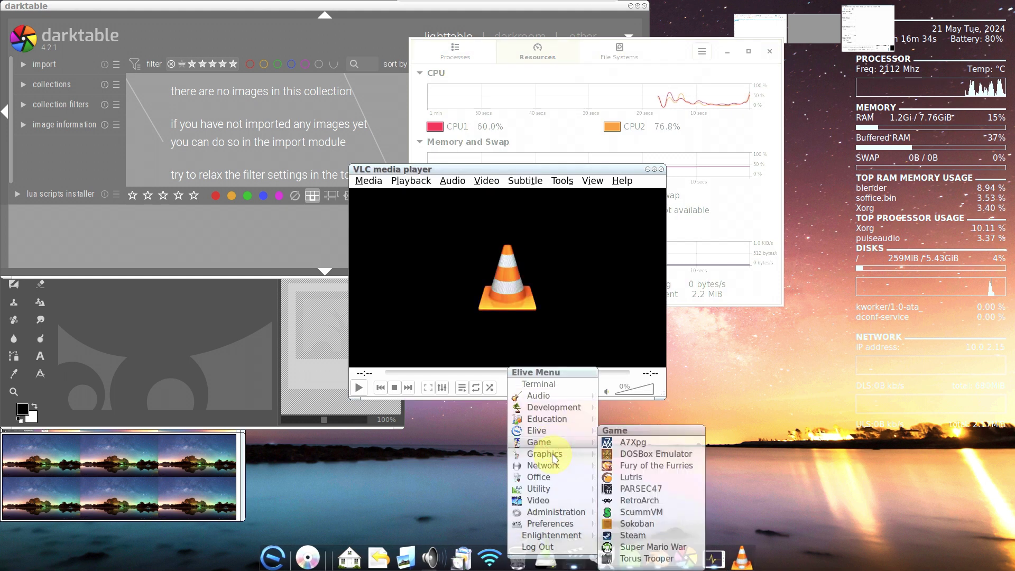
mouse_move(571, 473)
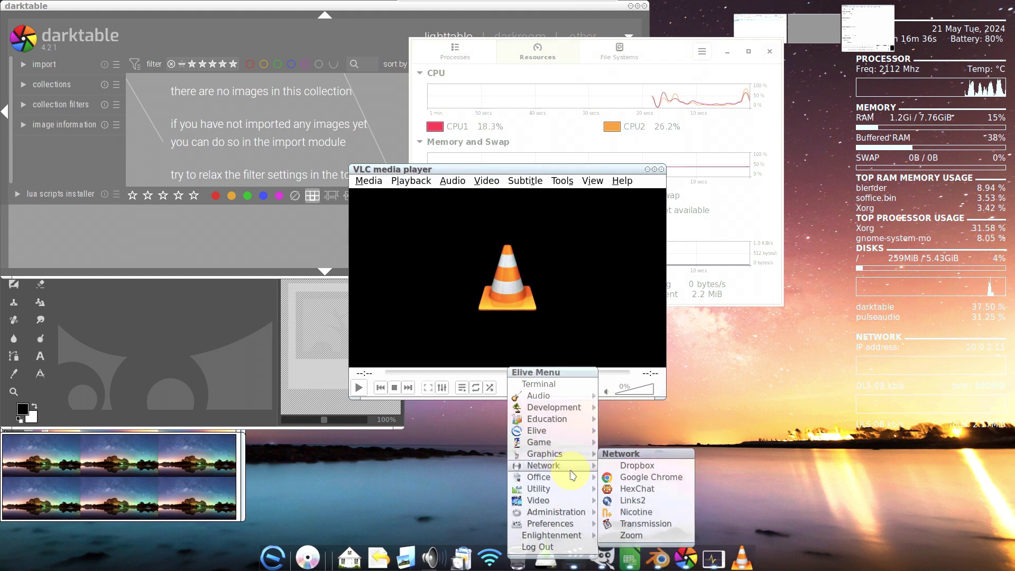
click(640, 478)
click(504, 445)
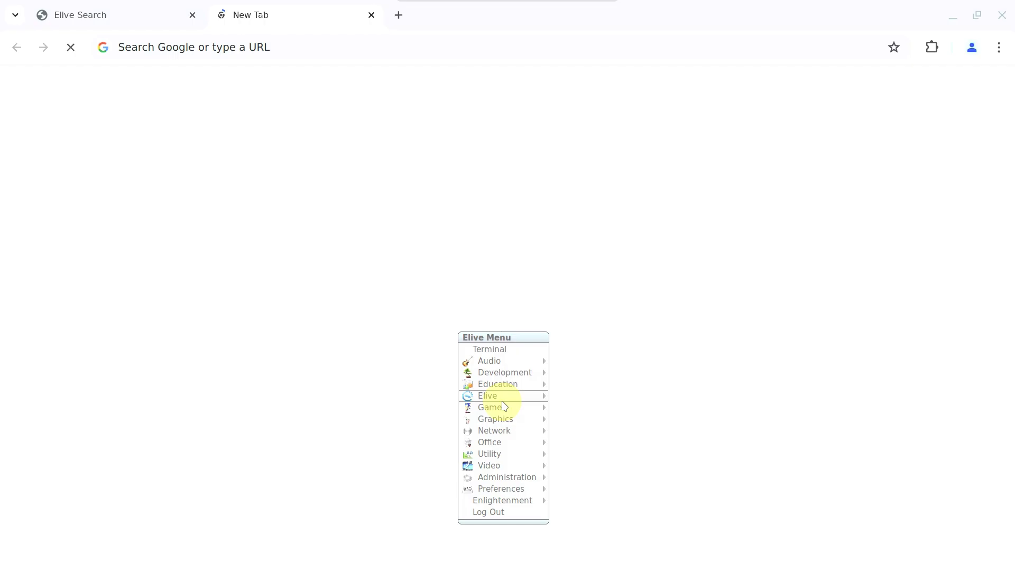
mouse_move(504, 407)
key(Up)
key(Up)
key(Up)
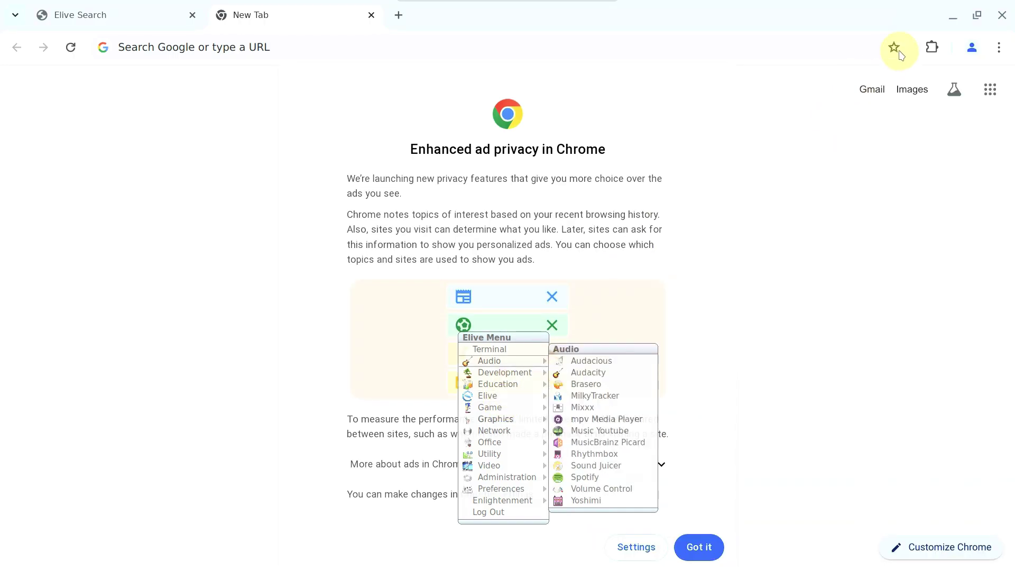
click(951, 23)
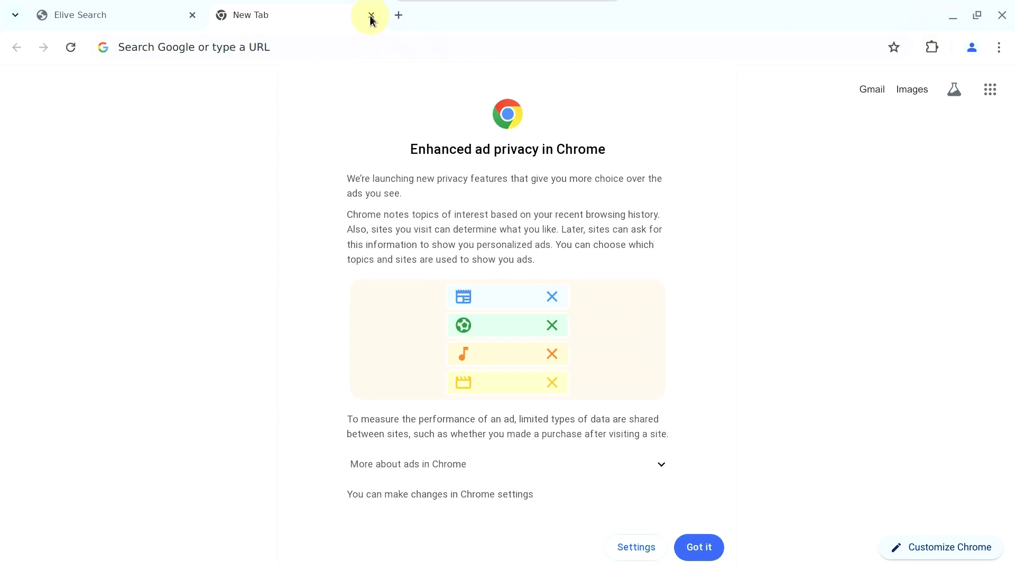
Acknowledge Chrome's ad privacy notice, then close its New Tab page and minimize the browser
click(698, 546)
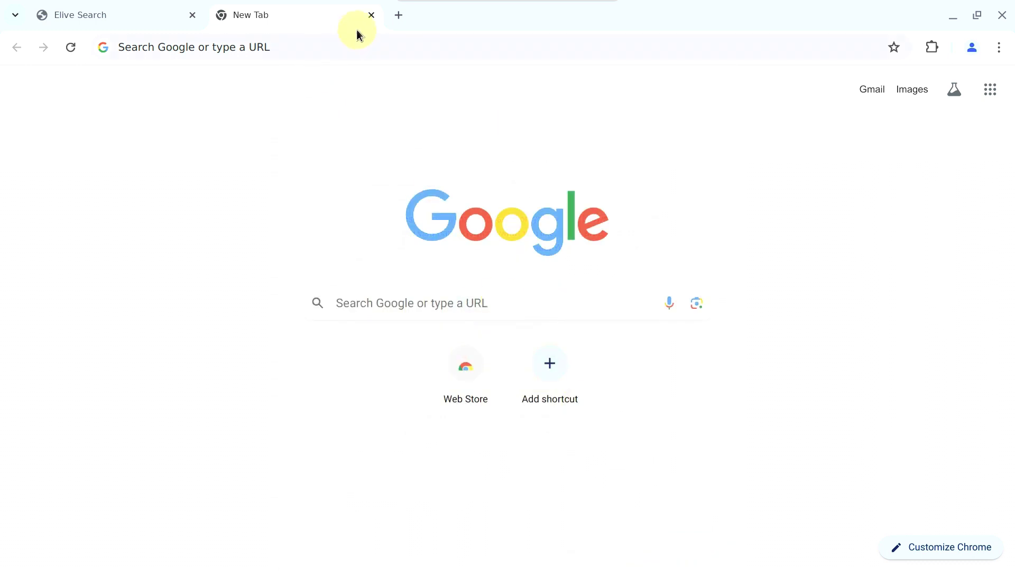
click(374, 15)
click(948, 18)
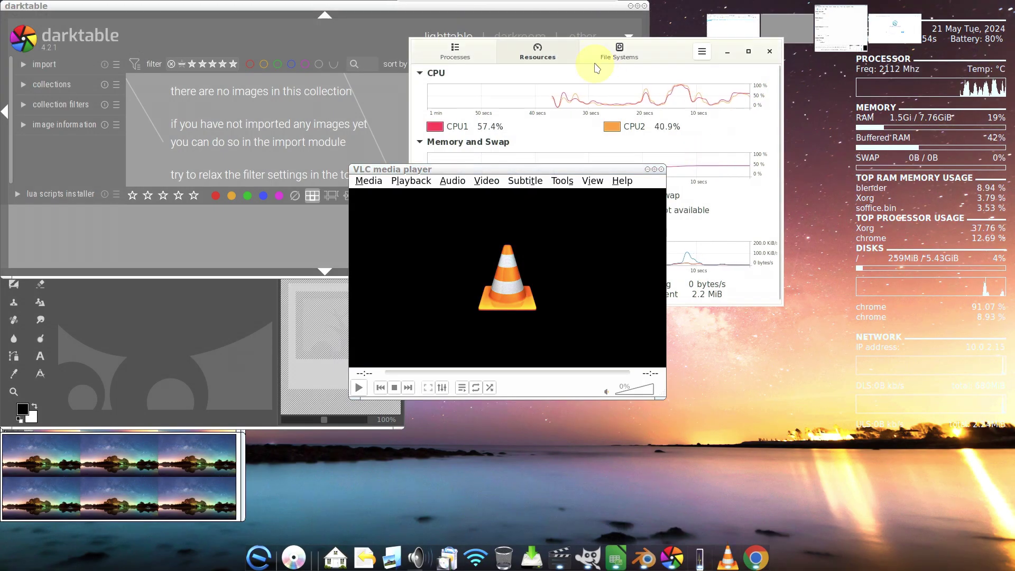
Bring System Monitor in front of VLC and launch Audacity from the Audio category
click(682, 54)
click(519, 440)
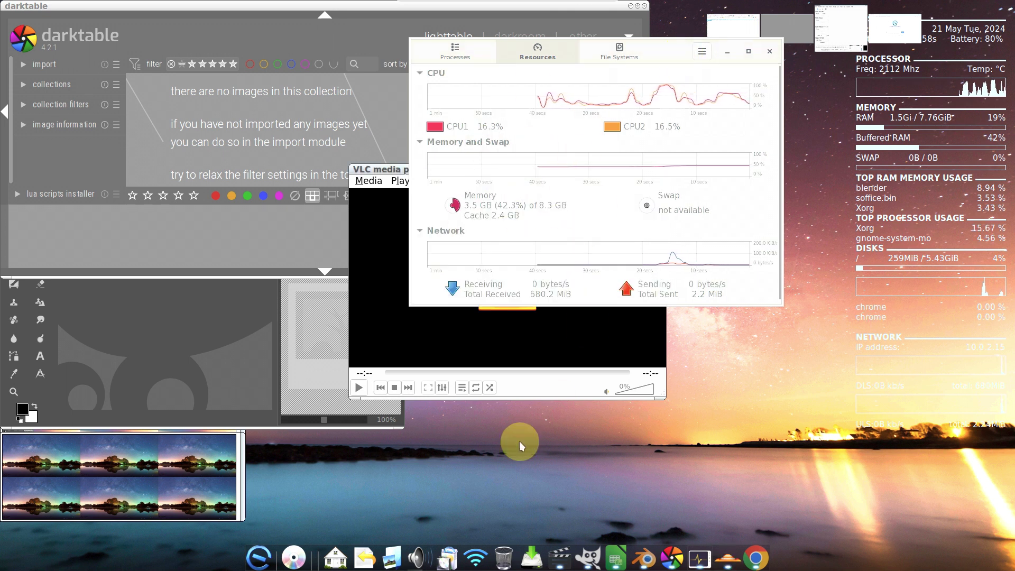
mouse_move(492, 385)
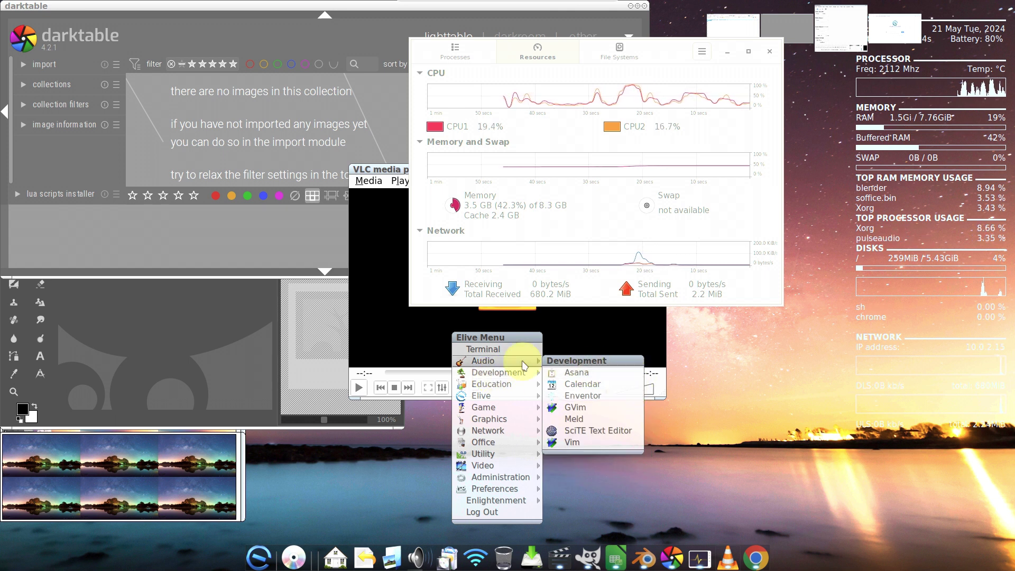
mouse_move(520, 365)
click(581, 373)
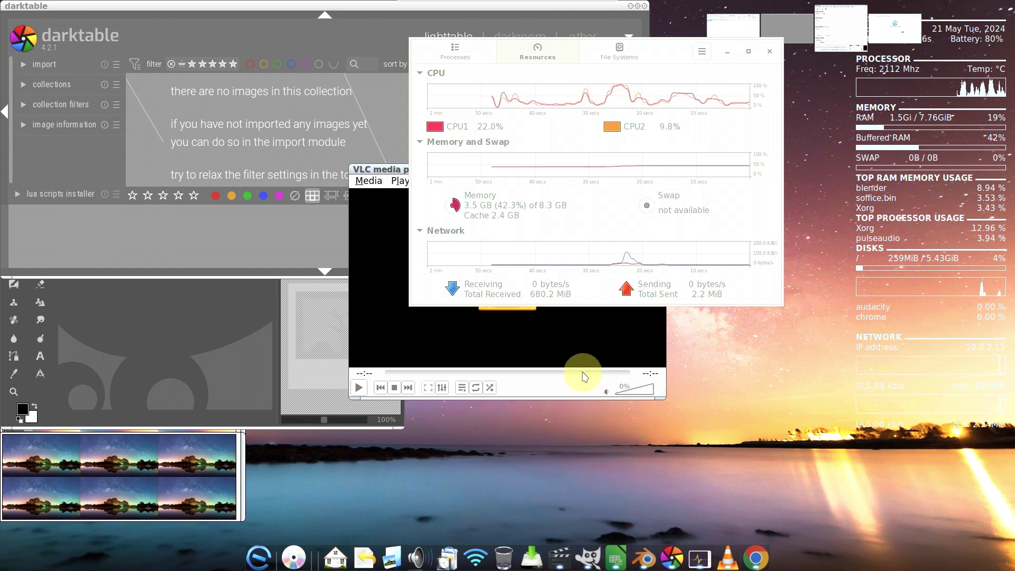
Launch OBS Studio from the Video category of the Elive Menu
click(486, 464)
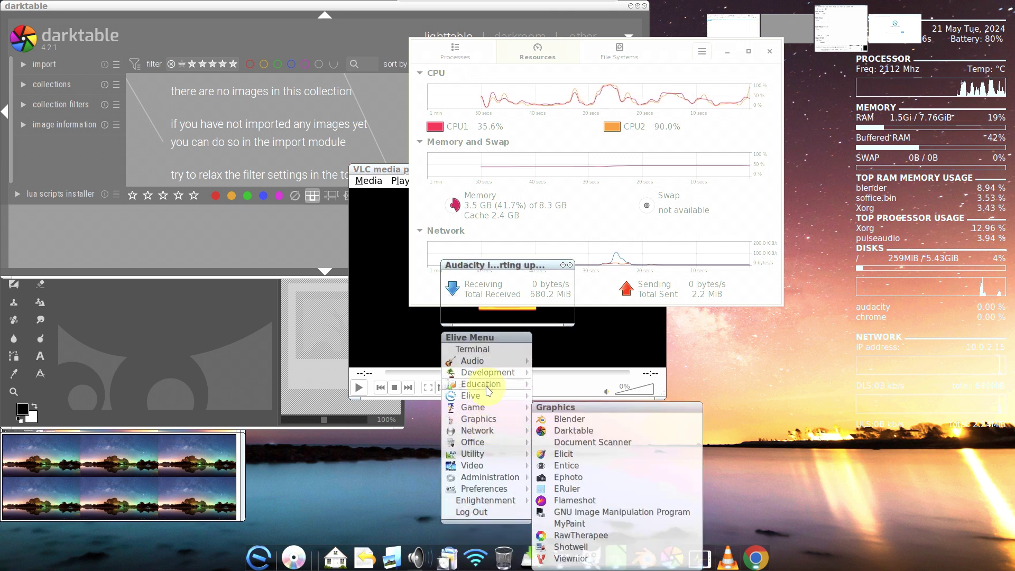
mouse_move(502, 476)
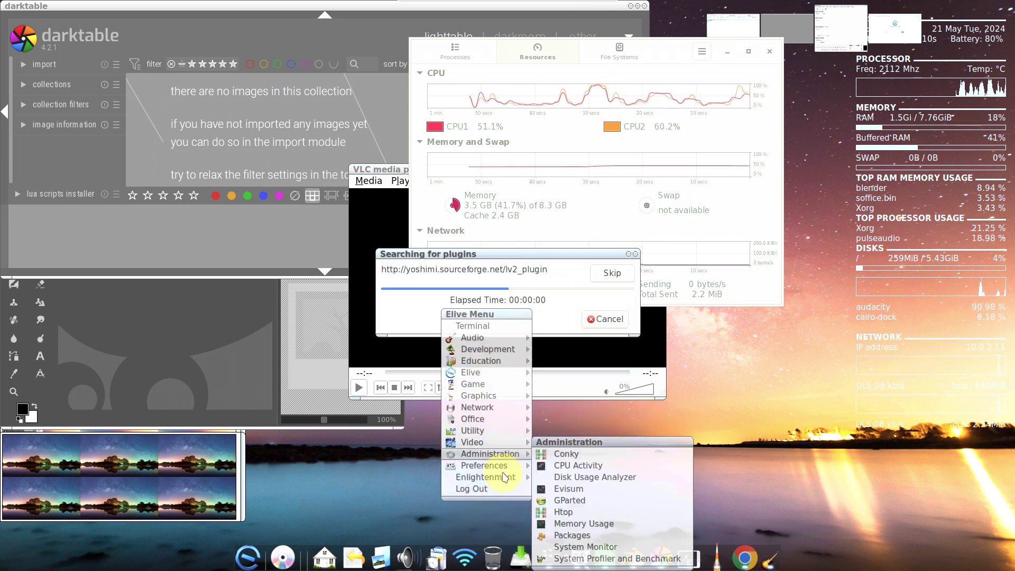
mouse_move(490, 317)
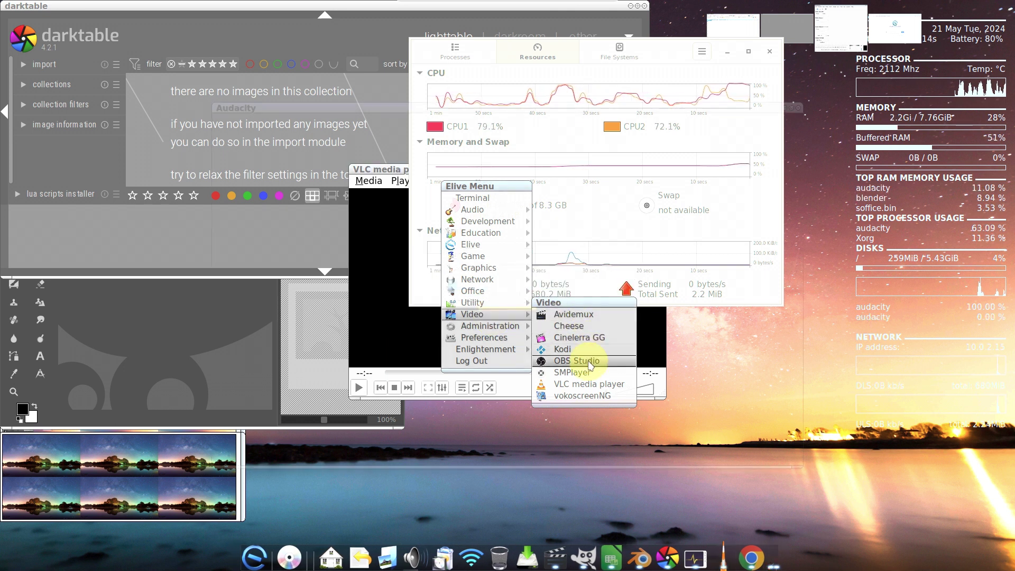
click(589, 365)
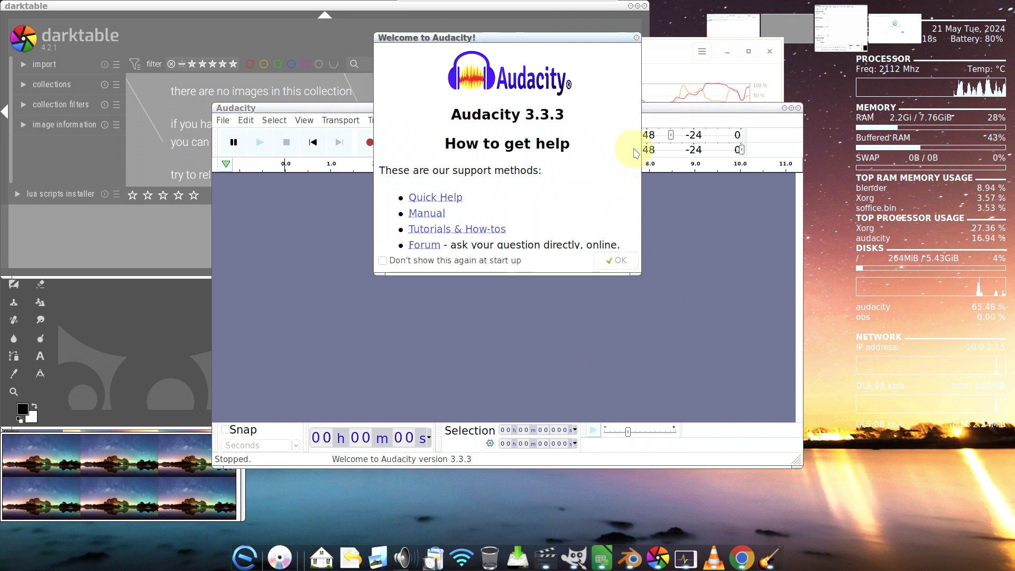
Bring System Monitor in front of the Audacity and OBS windows and examine its CPU, memory and network graphs
click(672, 58)
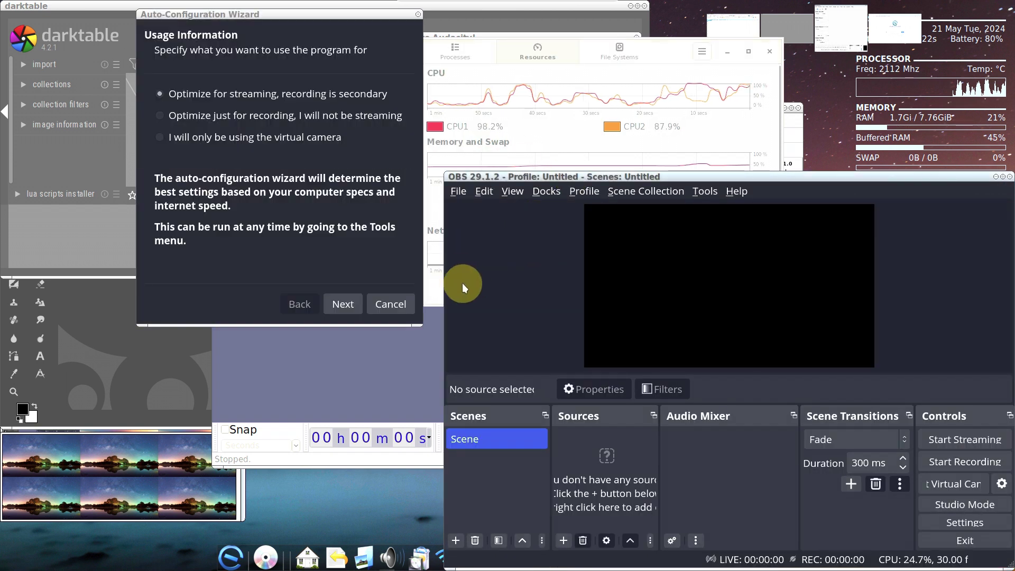
click(671, 62)
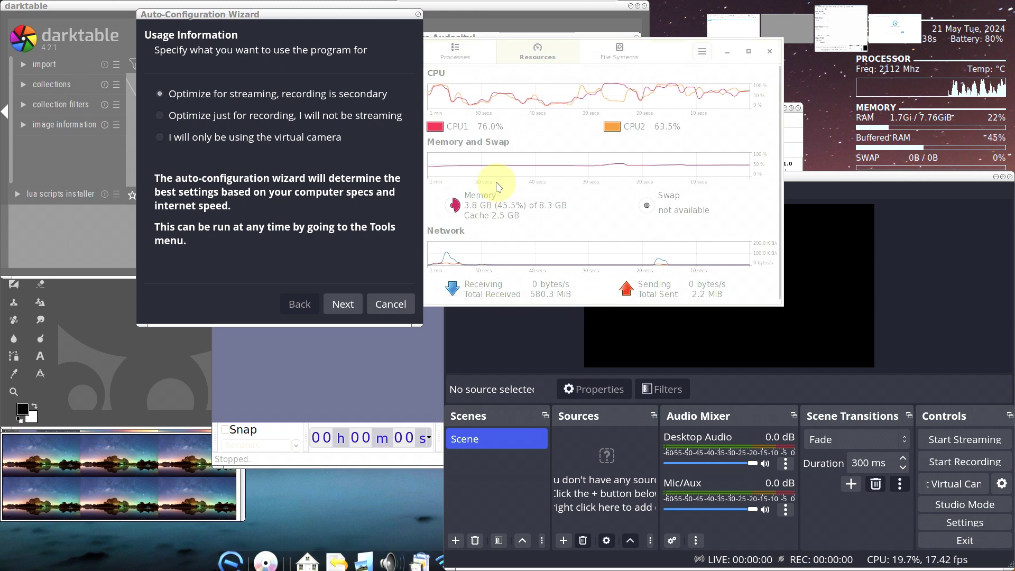
click(517, 73)
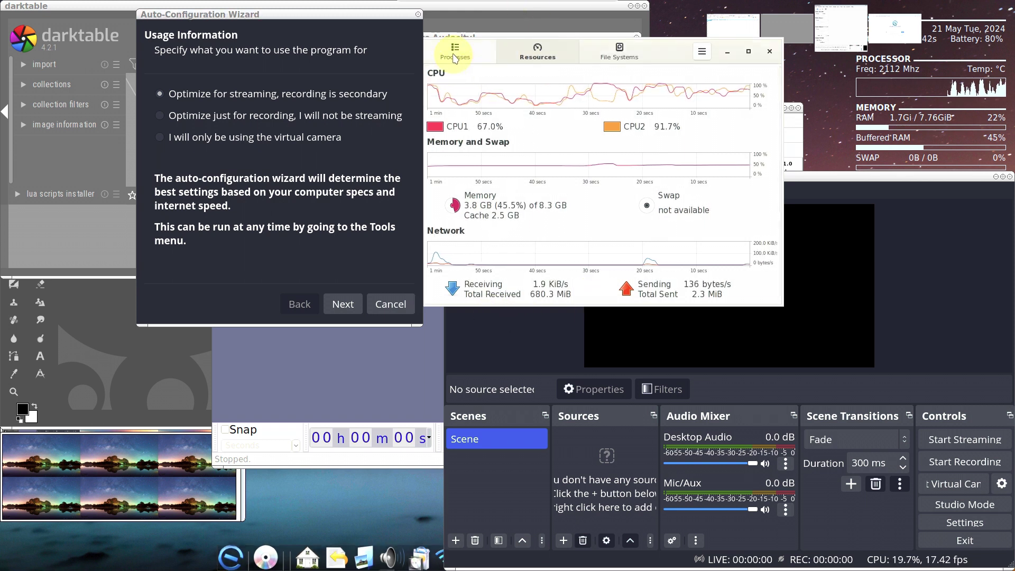
click(778, 117)
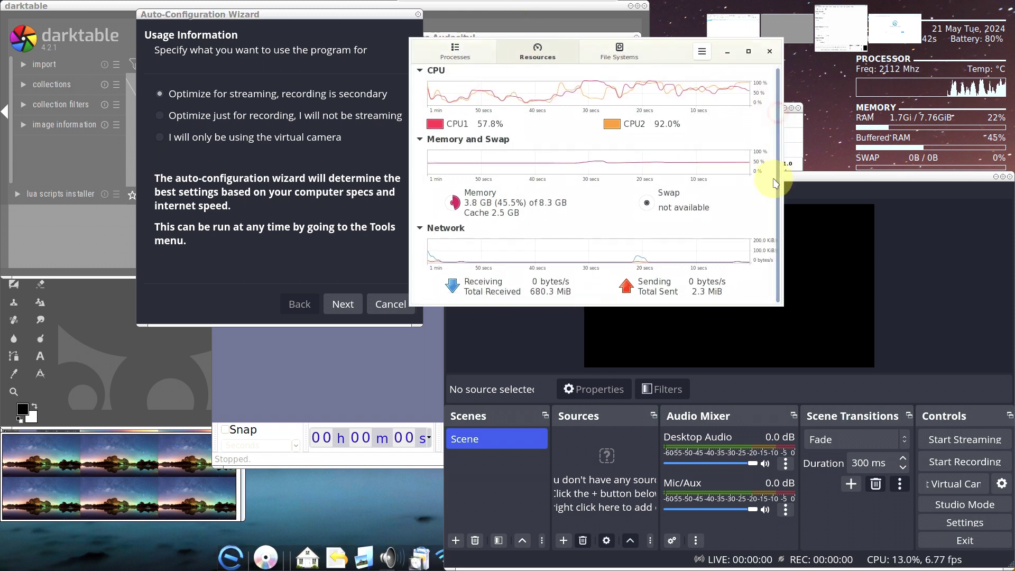
scroll(765, 176, up, 1)
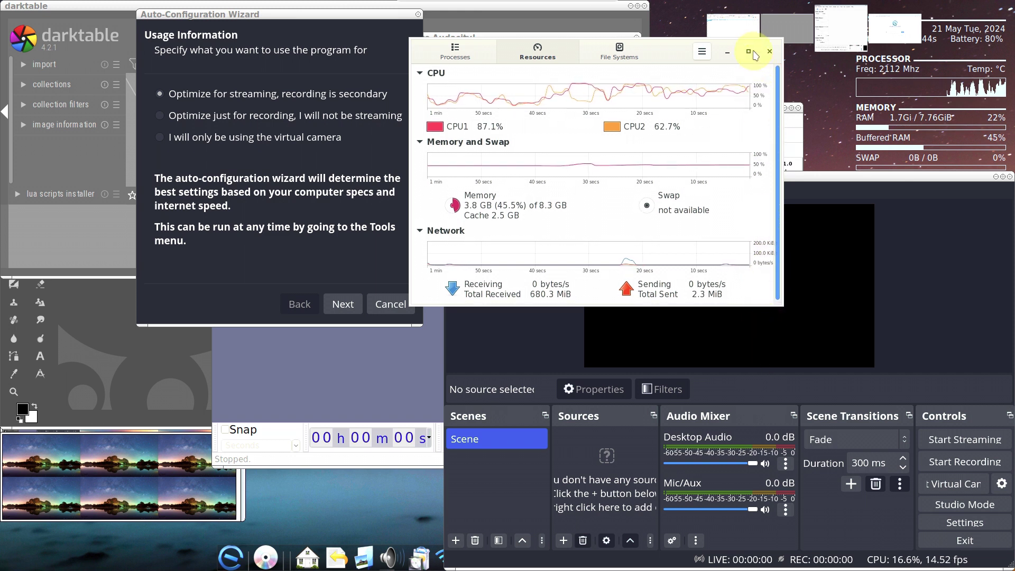
Show the process list in System Monitor, maximize the window and look through the running processes
click(621, 55)
click(505, 57)
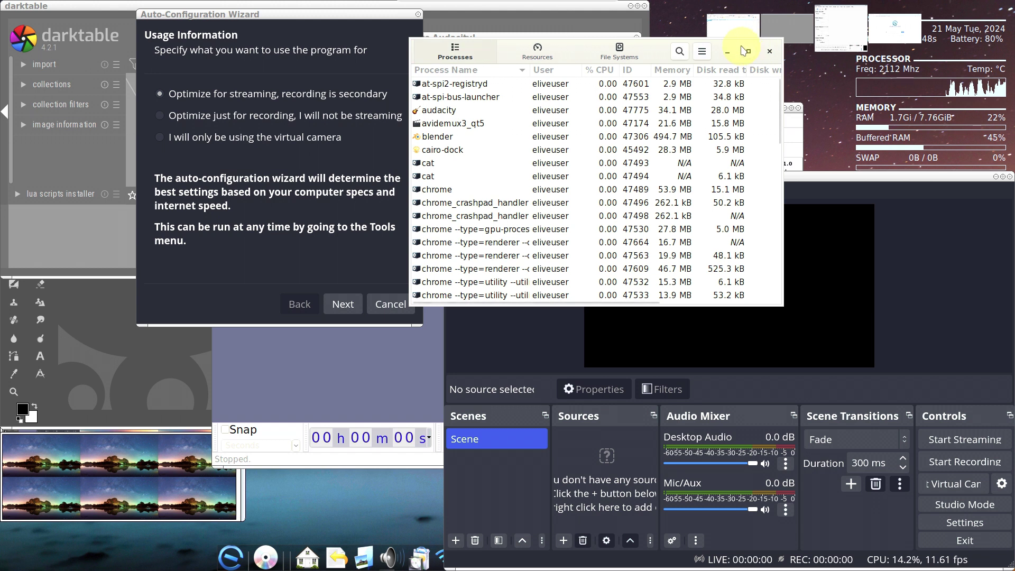
click(749, 51)
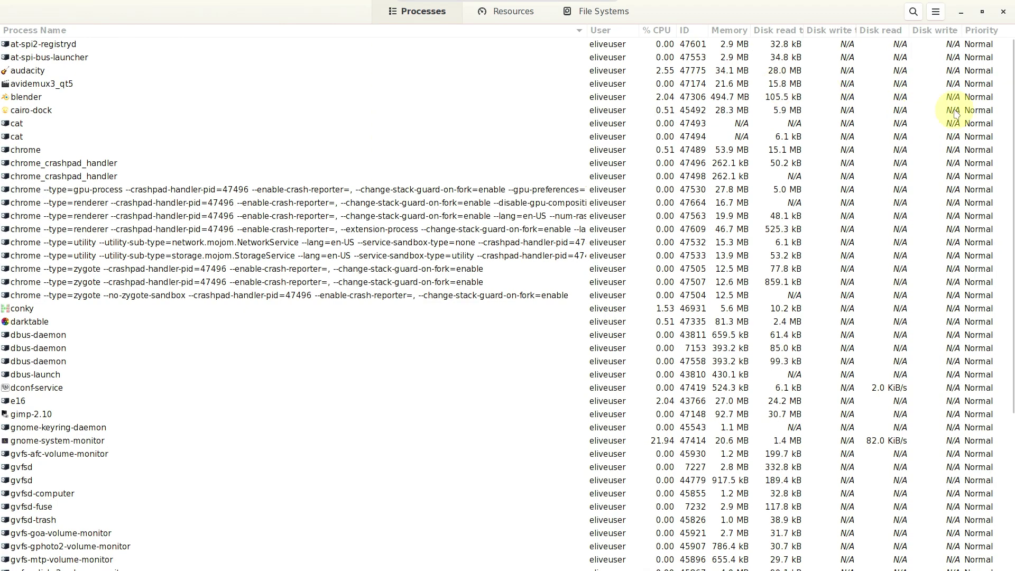
scroll(979, 318, down, 5)
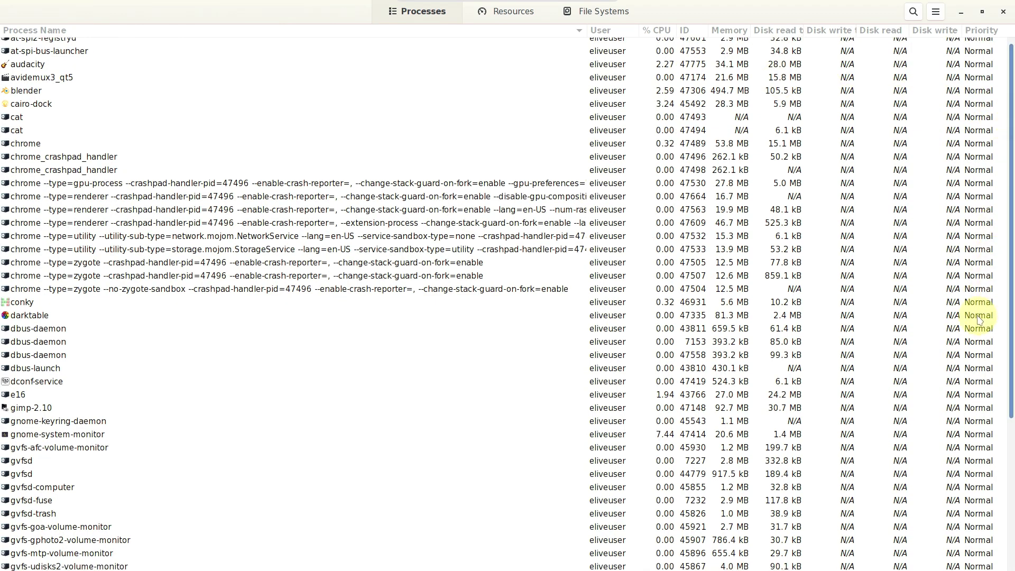
scroll(931, 148, up, 5)
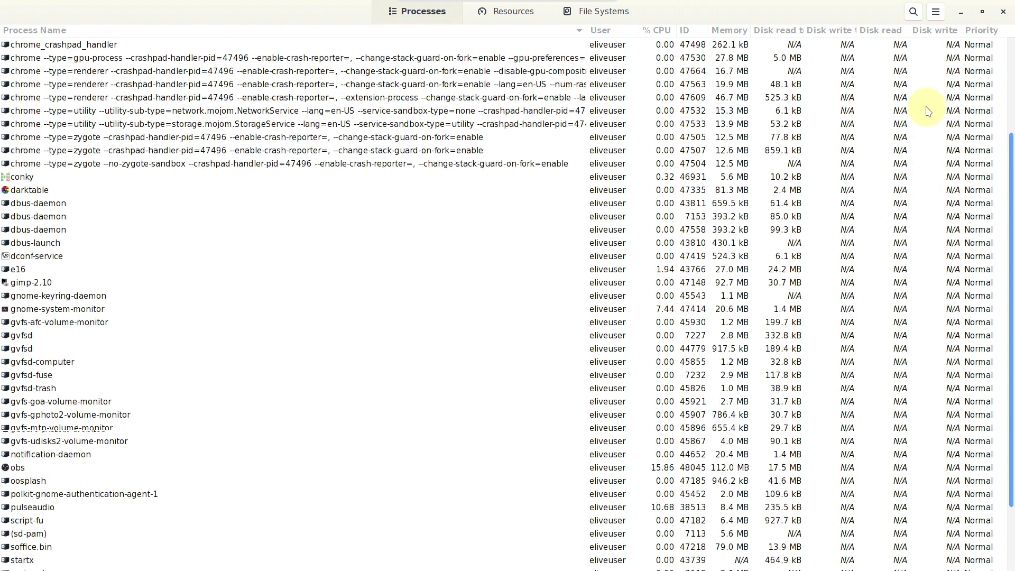
View the full-size resource graphs and System Monitor's About information, and restore the window to its smaller size
click(521, 10)
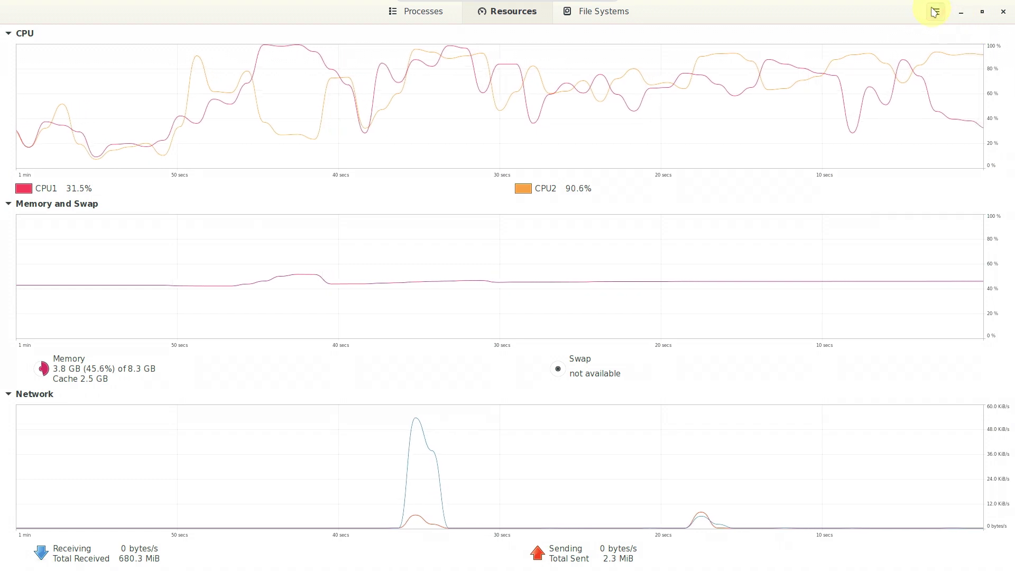
click(935, 12)
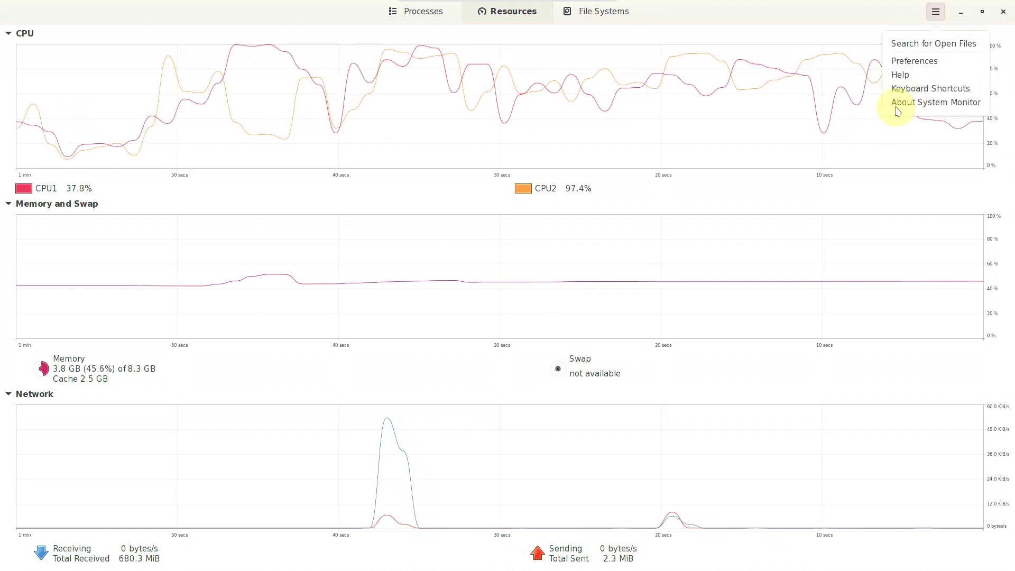
click(897, 108)
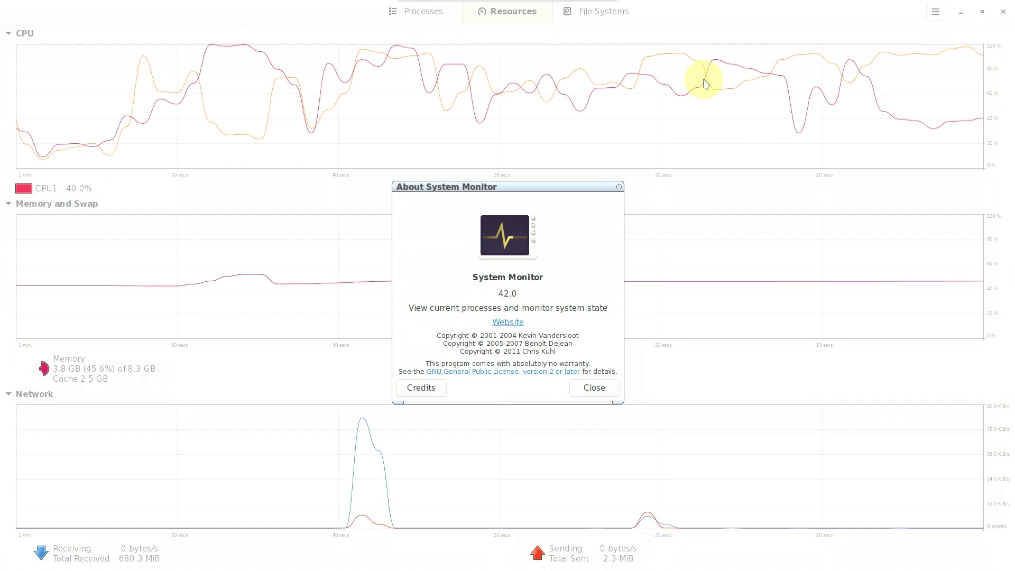
click(620, 188)
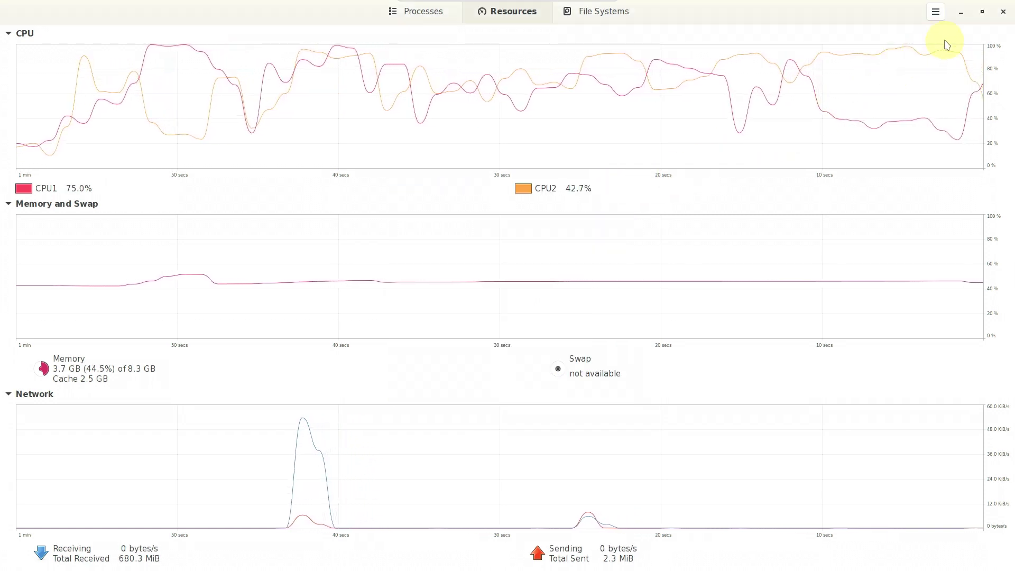
click(982, 12)
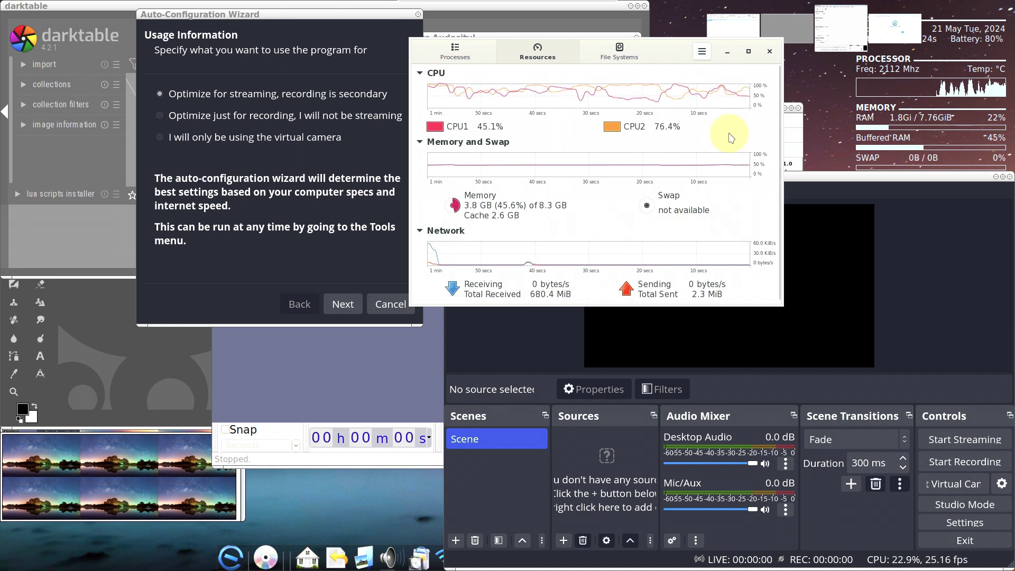
Bring the OBS Studio window to the front, move it toward the middle of the desktop and cancel its Auto-Configuration Wizard
click(833, 248)
click(906, 297)
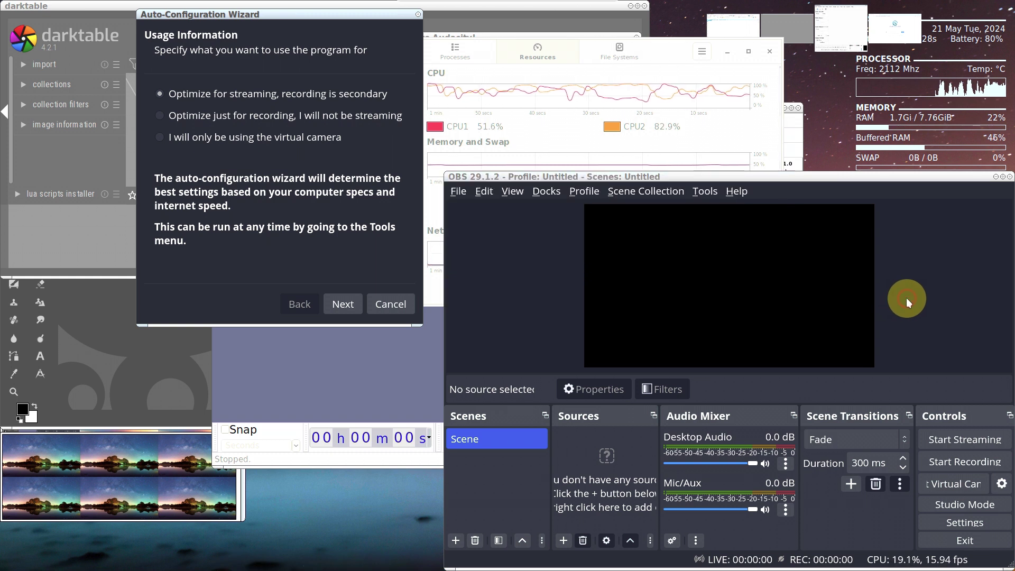
click(744, 194)
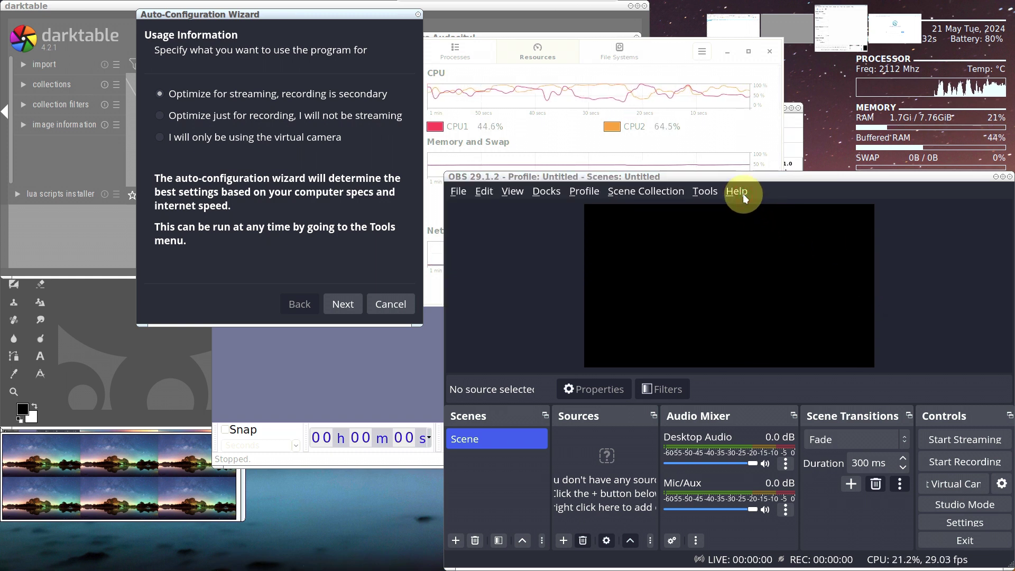
drag(786, 178, 639, 140)
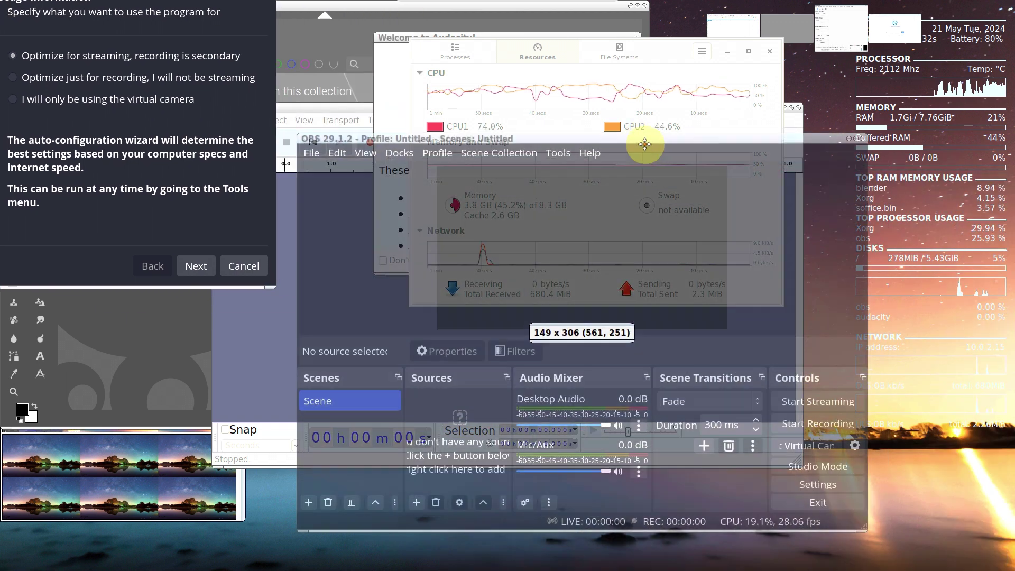
click(253, 264)
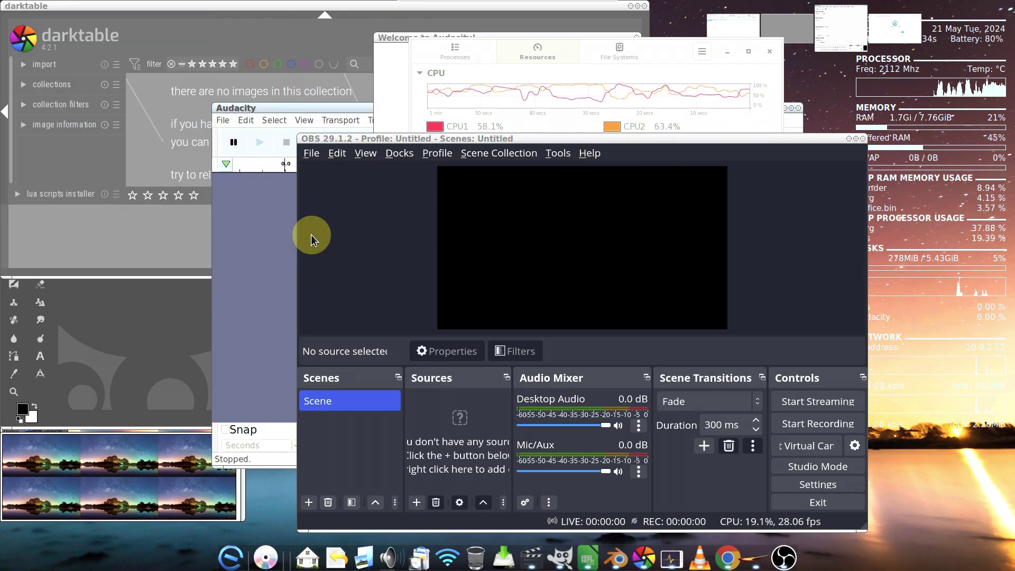
View the OBS Studio About information, close it and exit OBS Studio
click(591, 153)
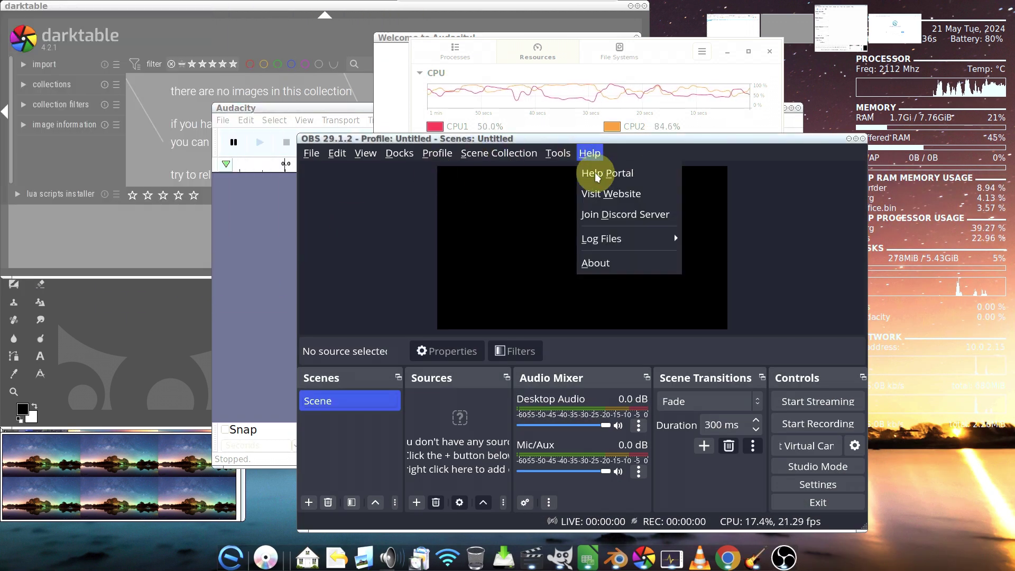
click(606, 262)
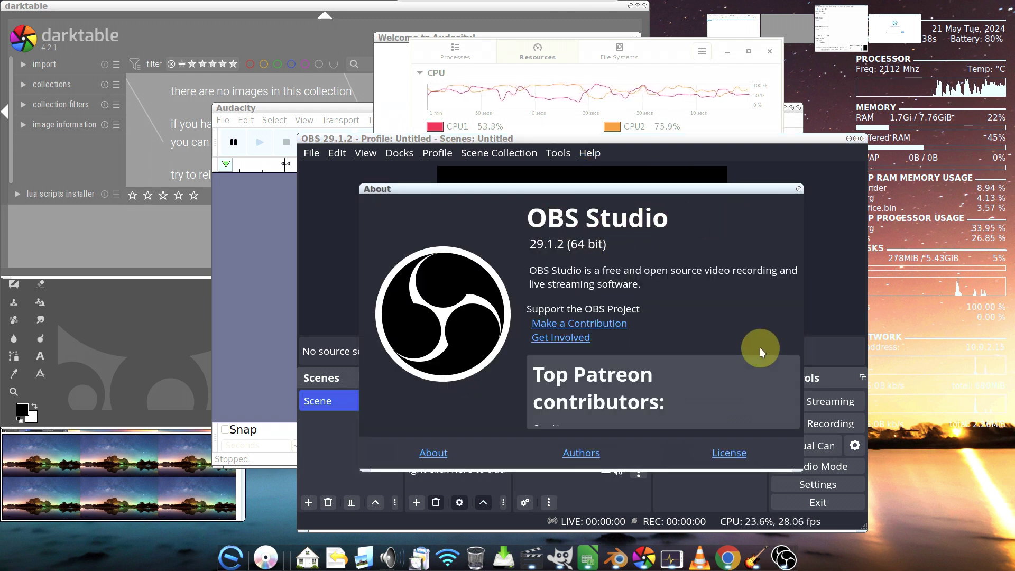
click(797, 190)
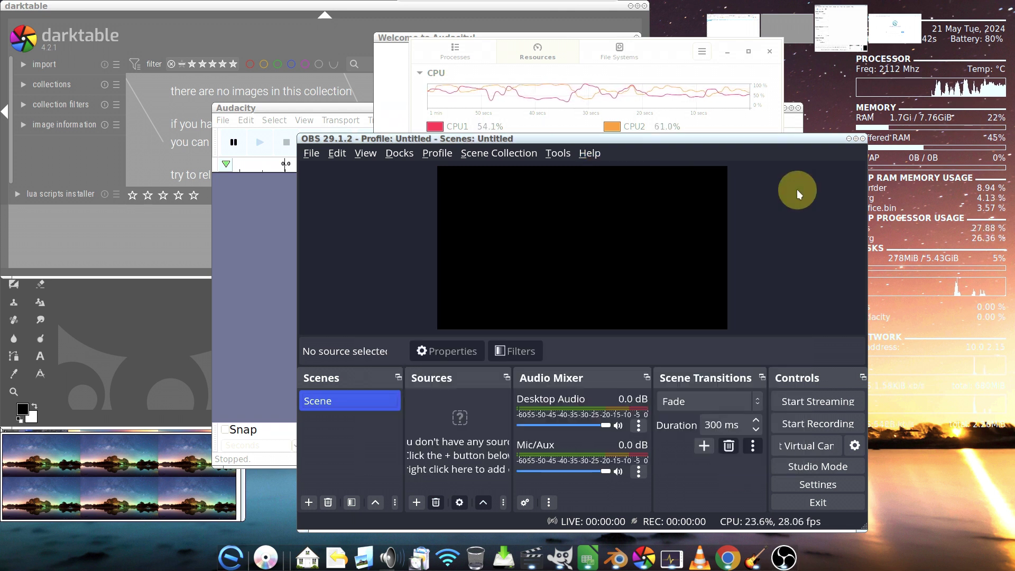
click(311, 155)
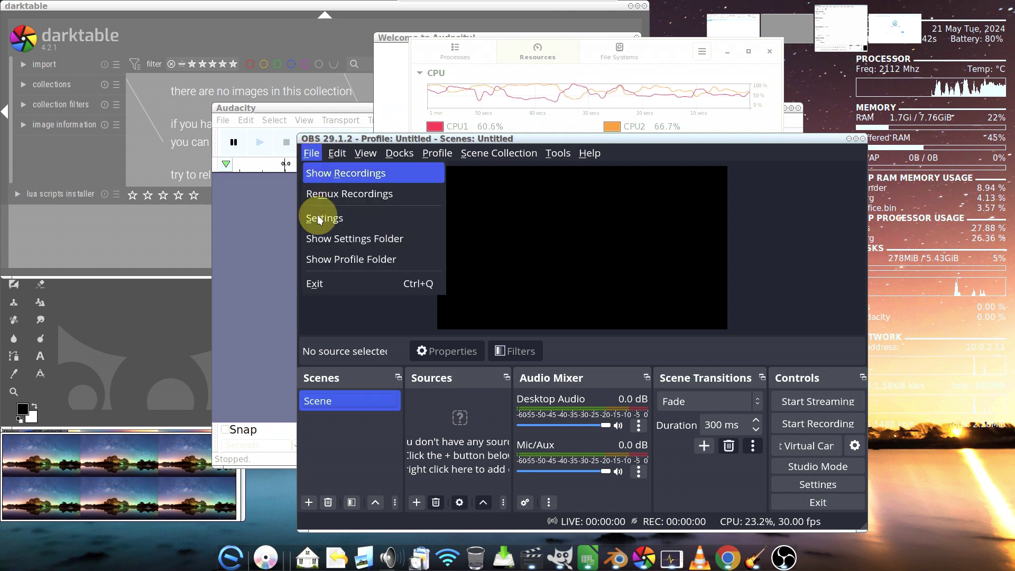
click(328, 280)
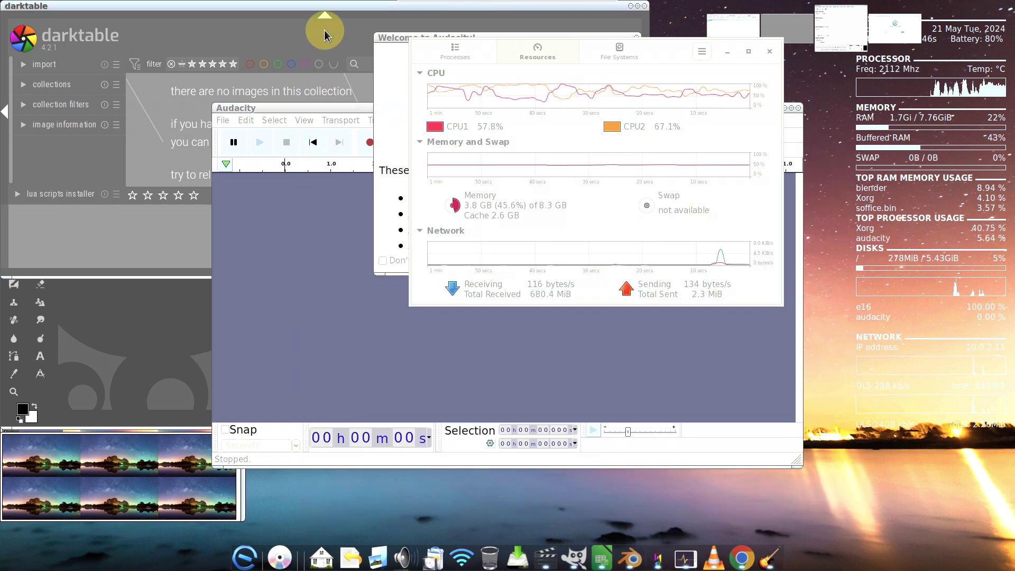
Bring darktable forward and close it, and close Audacity after dismissing its welcome dialog
click(325, 32)
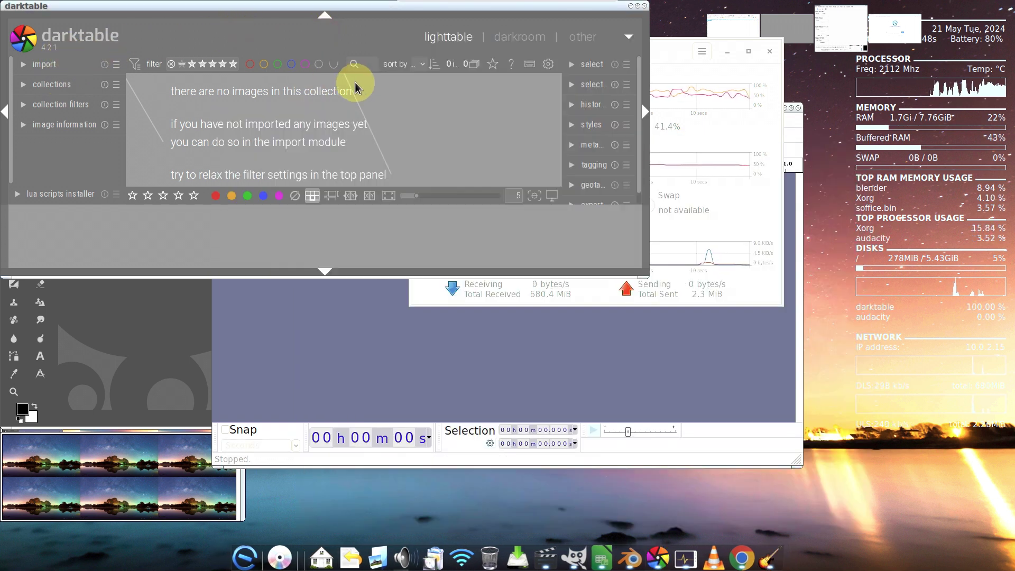
click(644, 7)
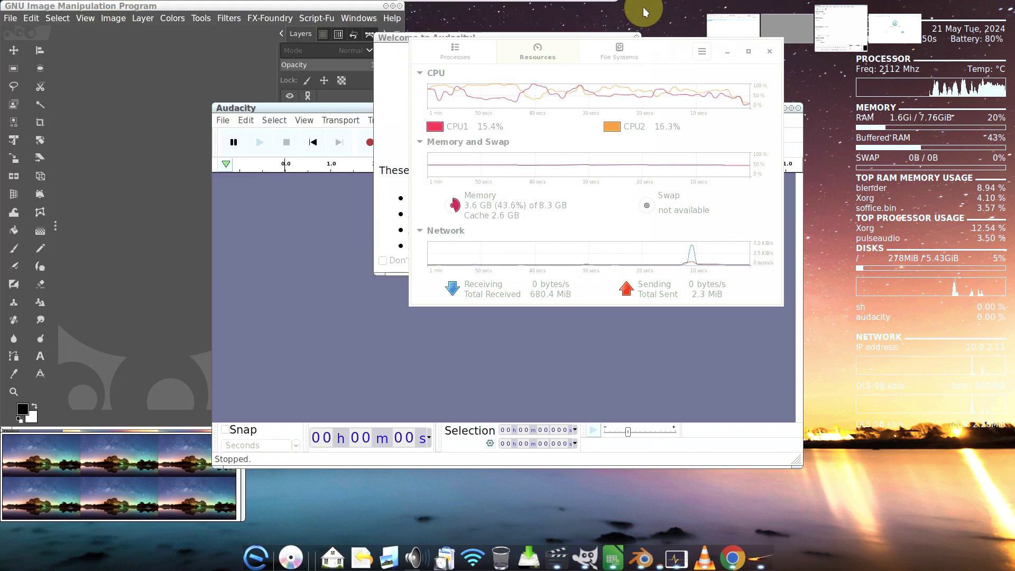
click(303, 106)
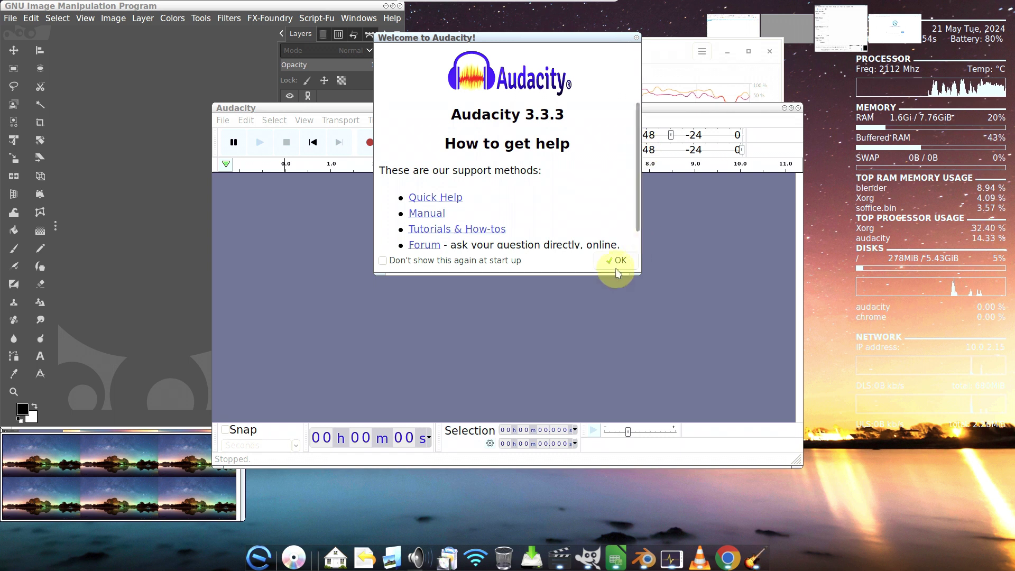
click(617, 262)
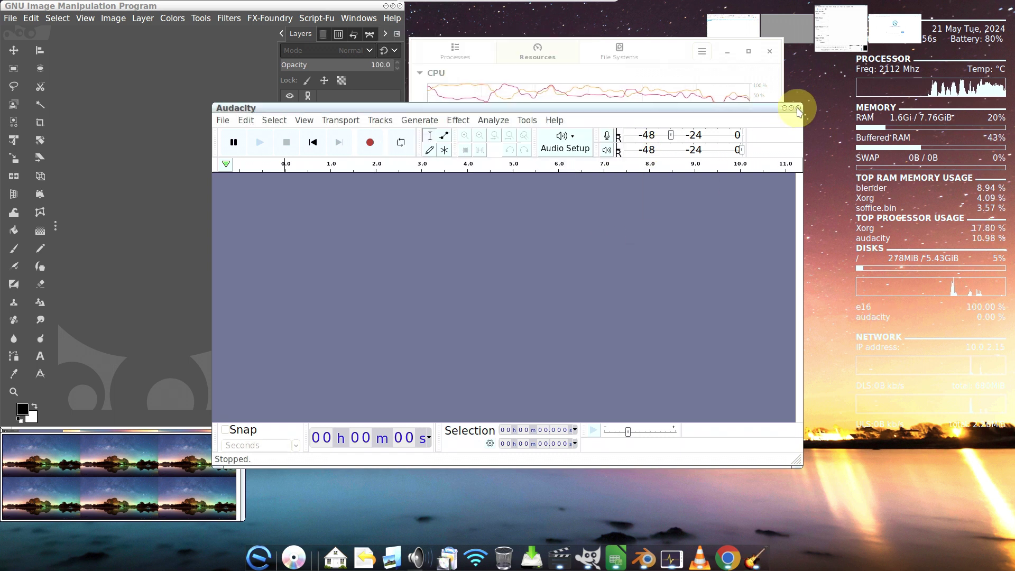
click(798, 108)
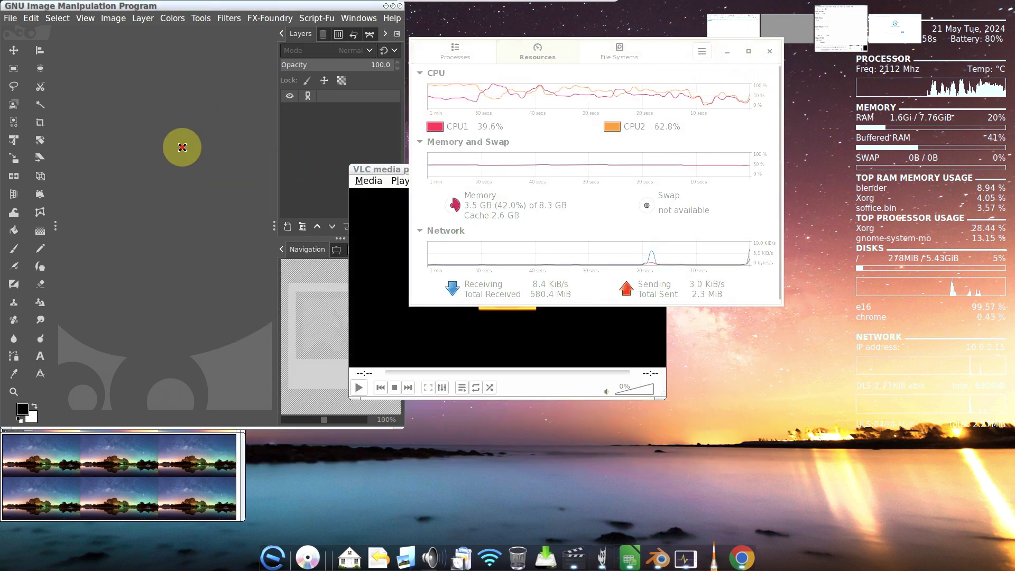
View GIMP's About information, close it and quit GIMP
click(393, 18)
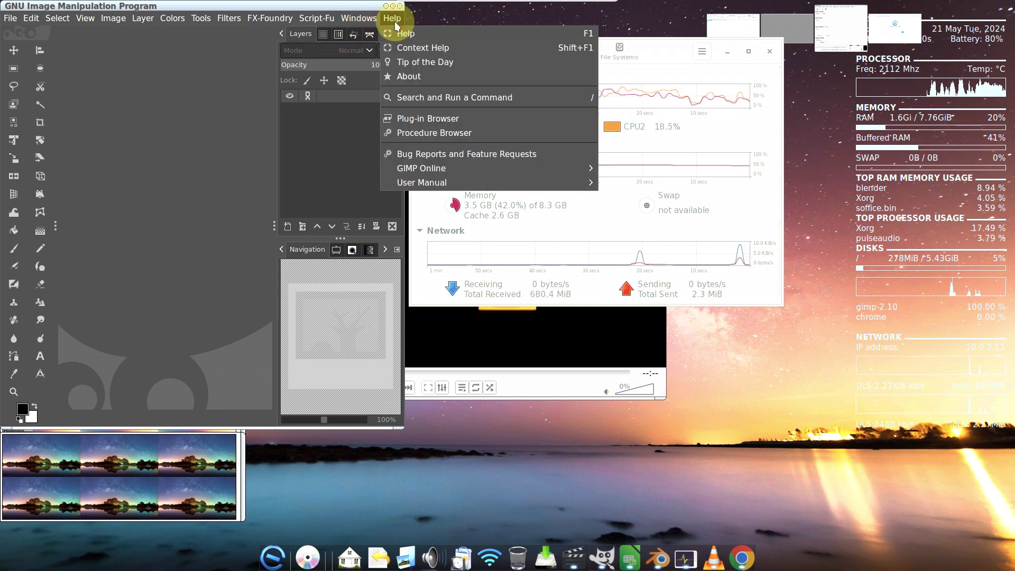
click(405, 76)
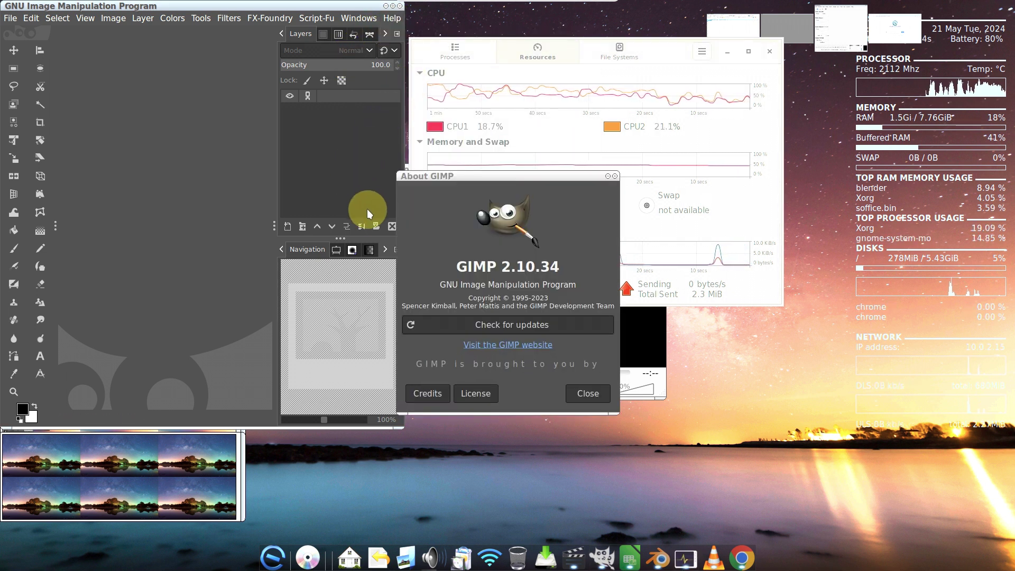
click(586, 396)
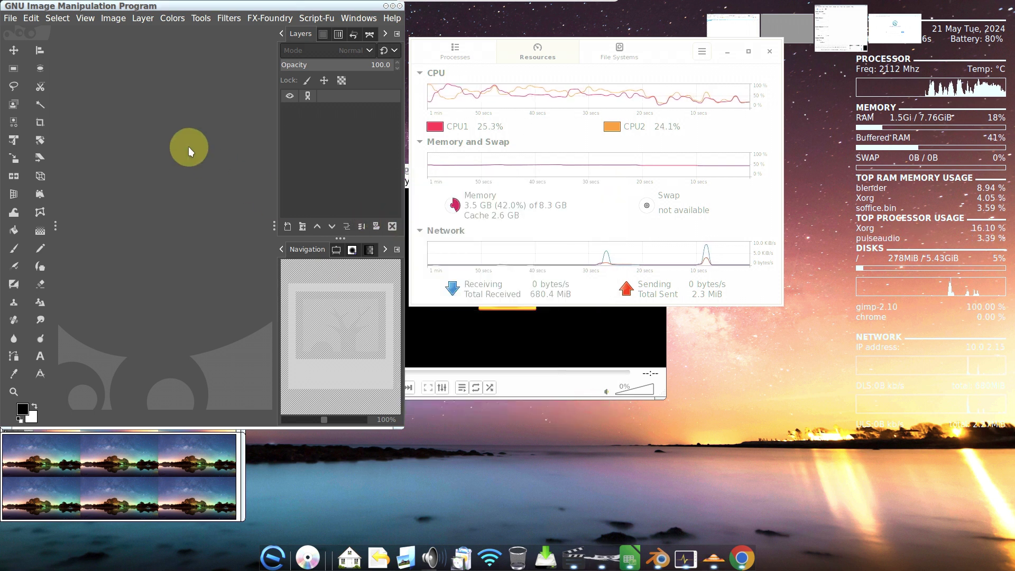
click(10, 18)
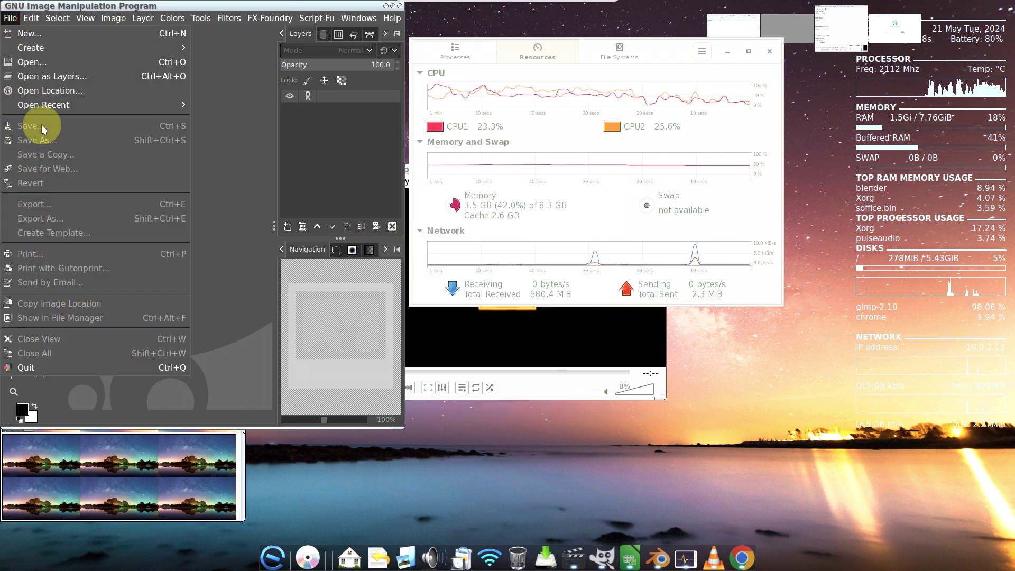
mouse_move(49, 105)
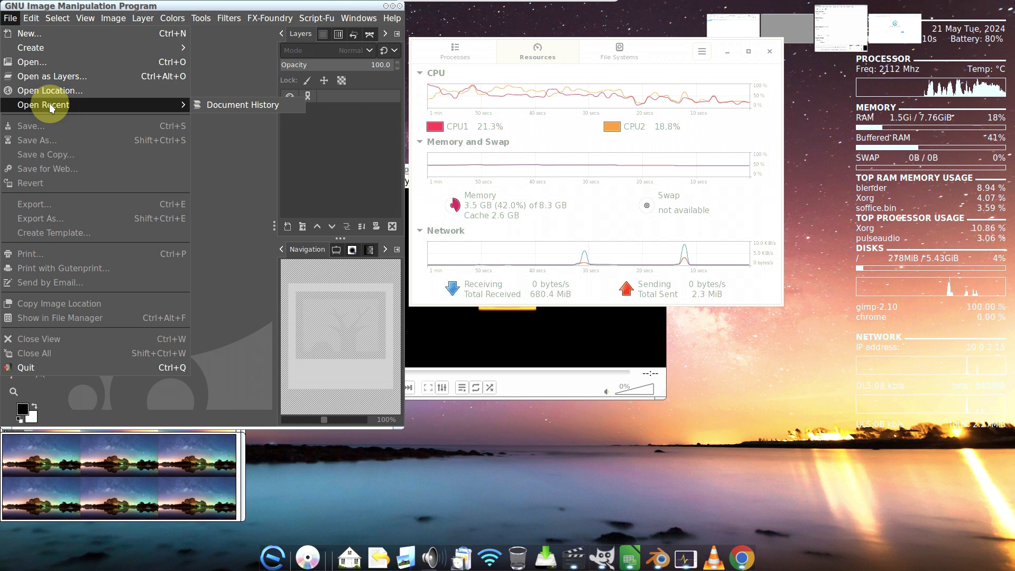
click(47, 367)
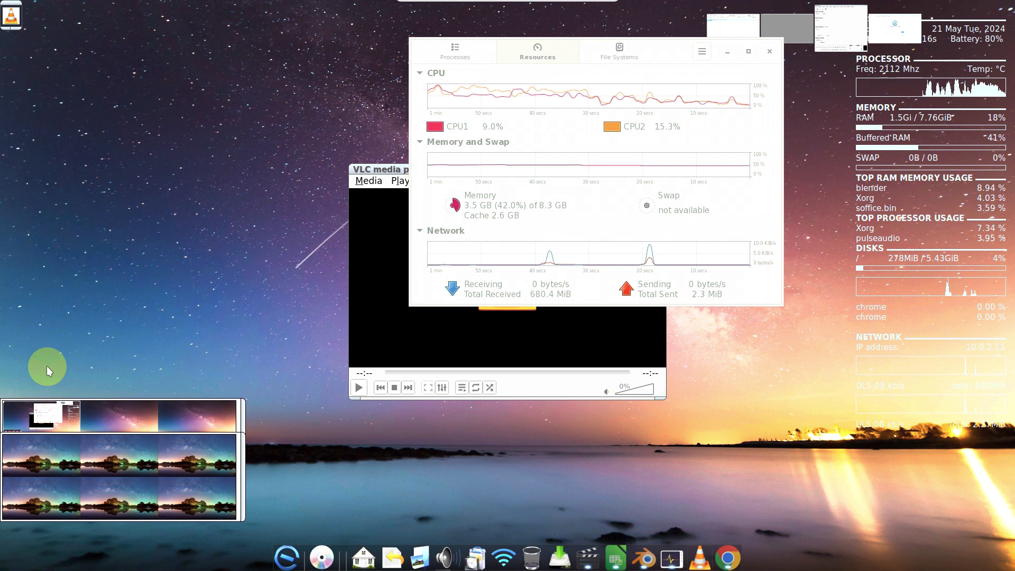
Bring VLC media player to the front, view its About information and close the player
click(353, 326)
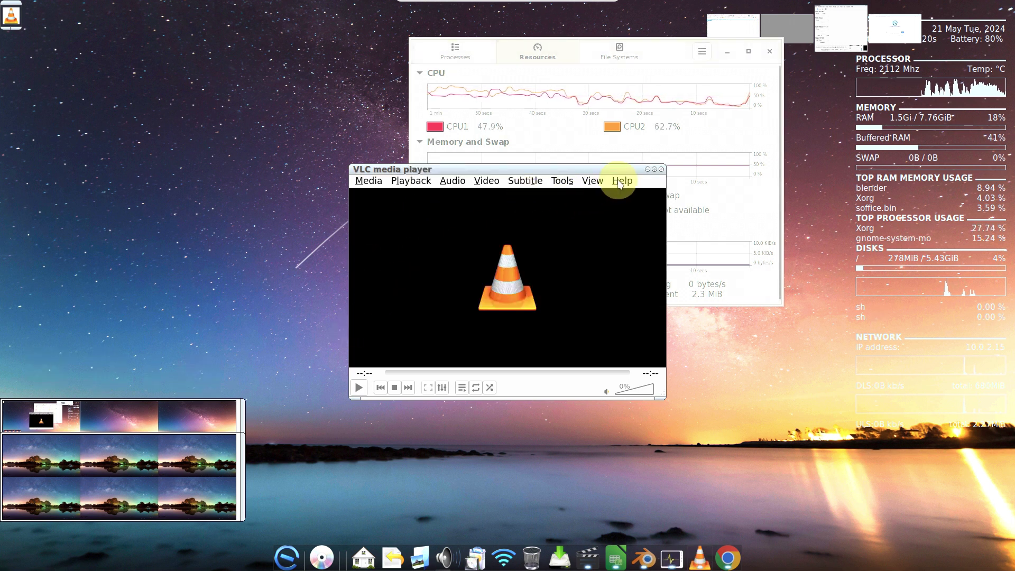
click(620, 182)
click(616, 211)
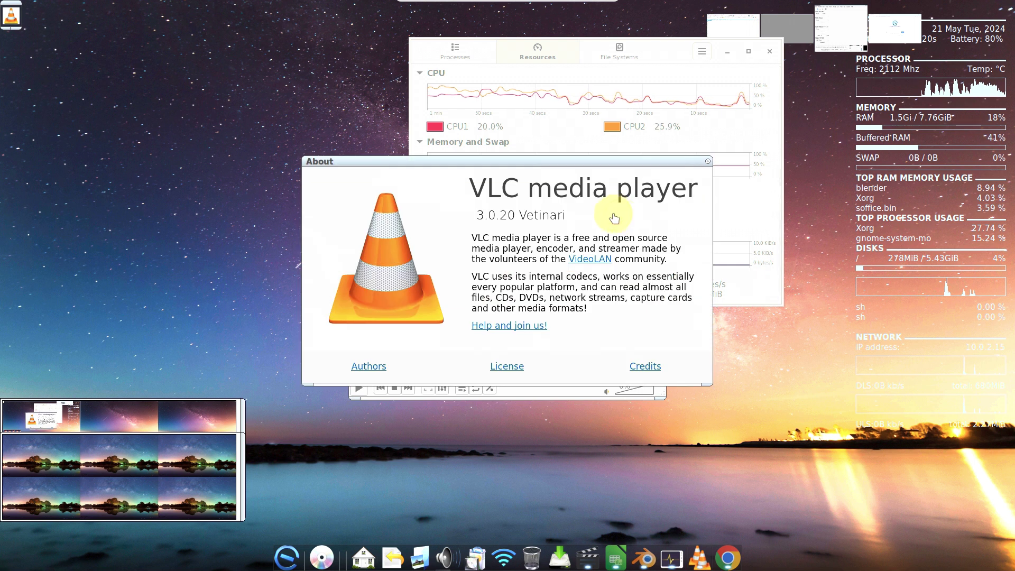
click(706, 162)
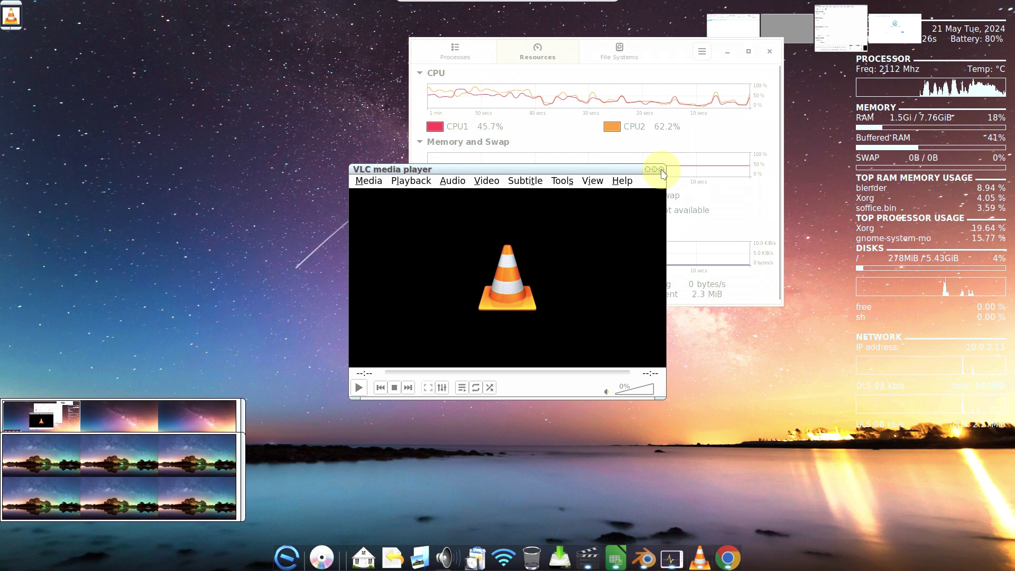
click(662, 170)
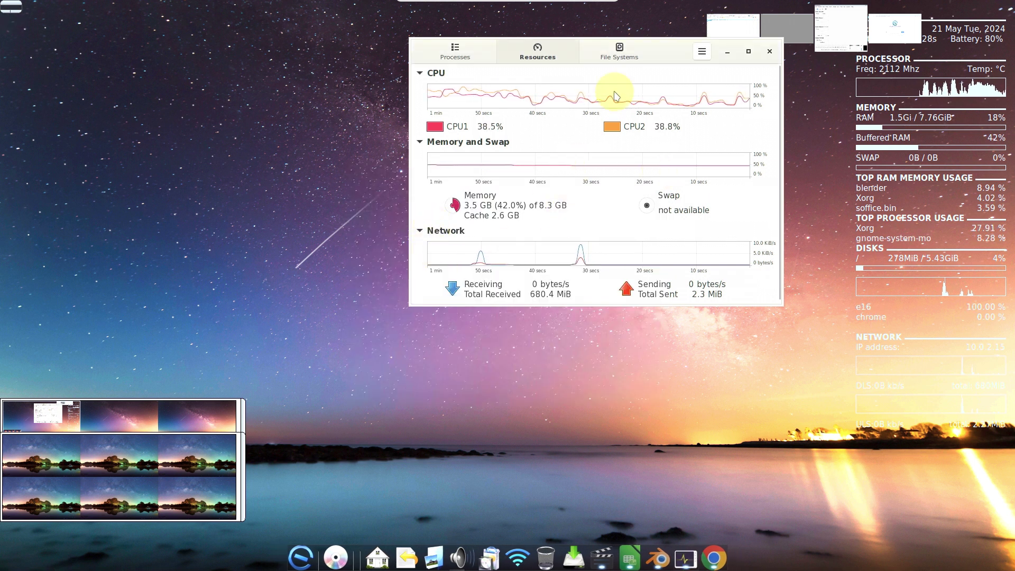
Reposition System Monitor, maximize it on the process list, and look through its processes and file systems
drag(651, 59, 422, 74)
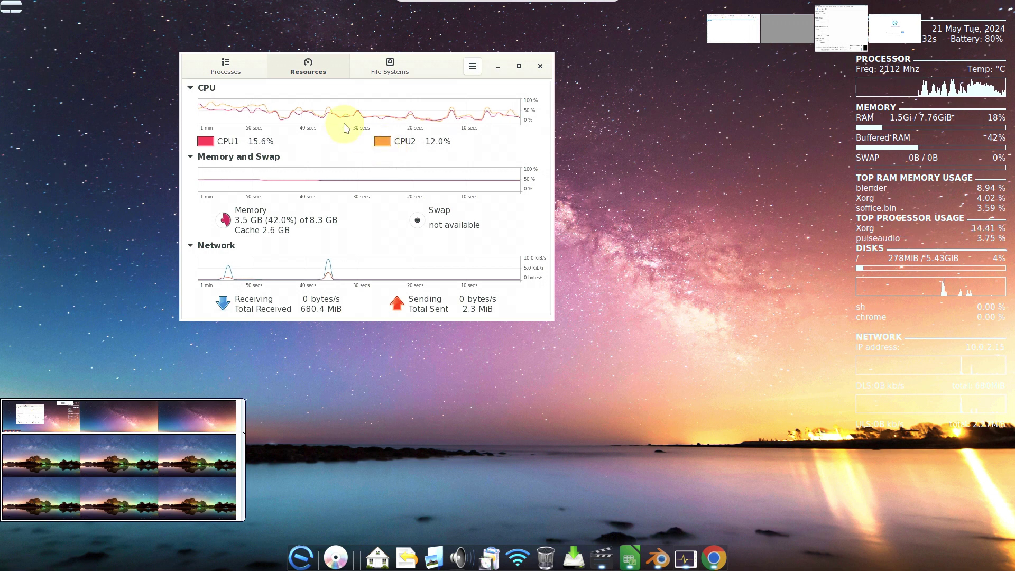
click(225, 63)
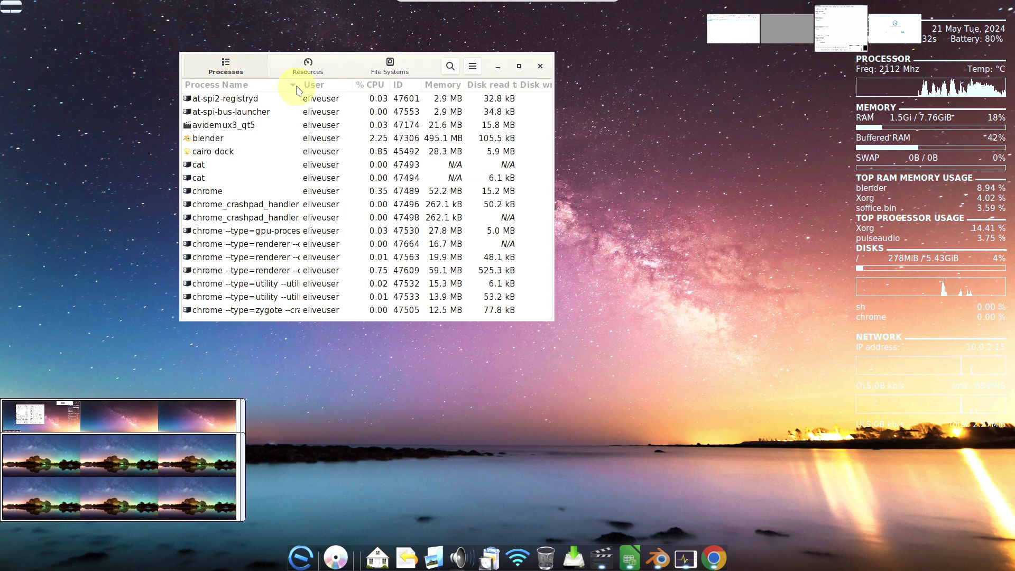
click(525, 65)
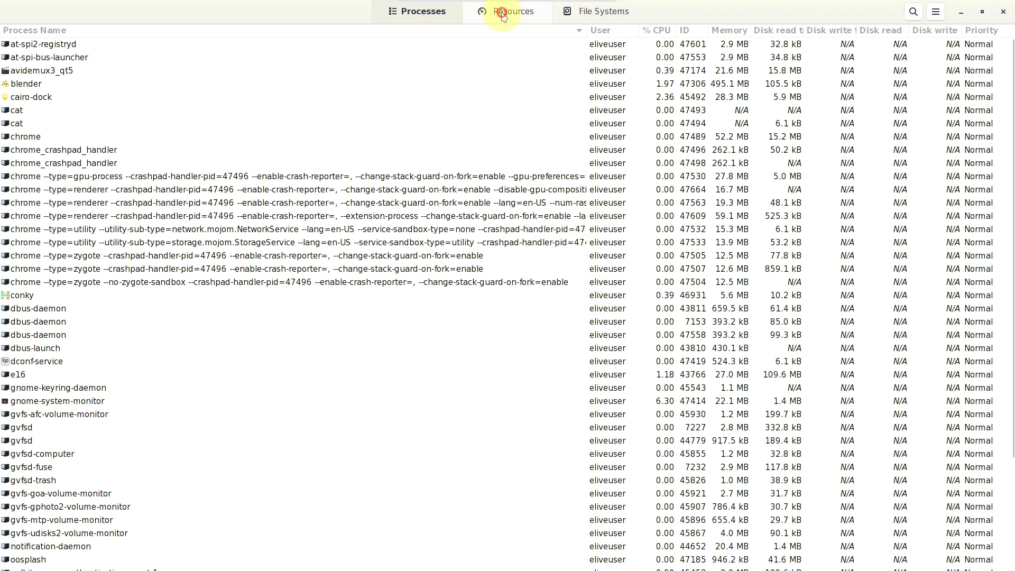
click(529, 15)
click(589, 20)
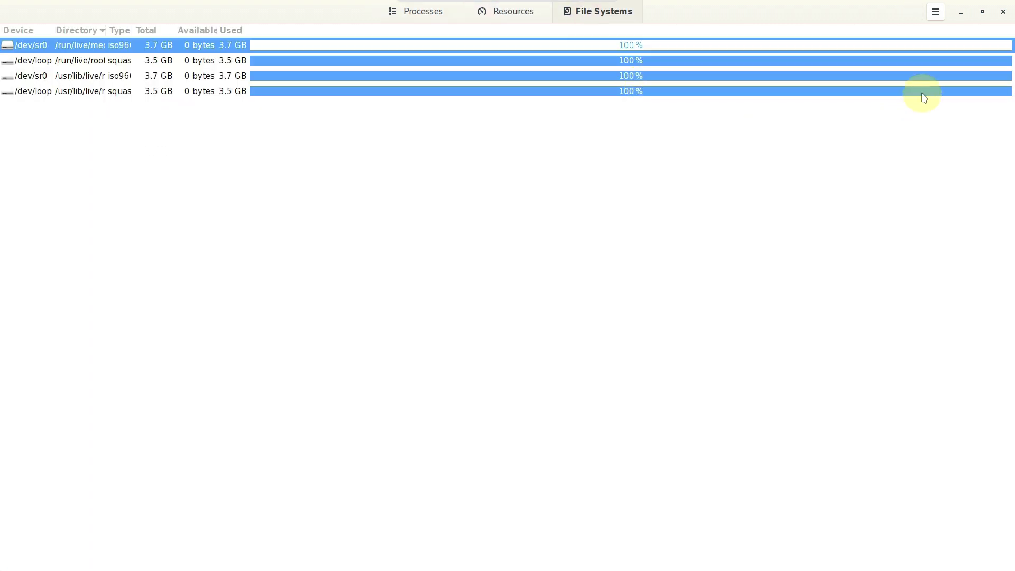
View System Monitor's About information and dismiss it
click(935, 11)
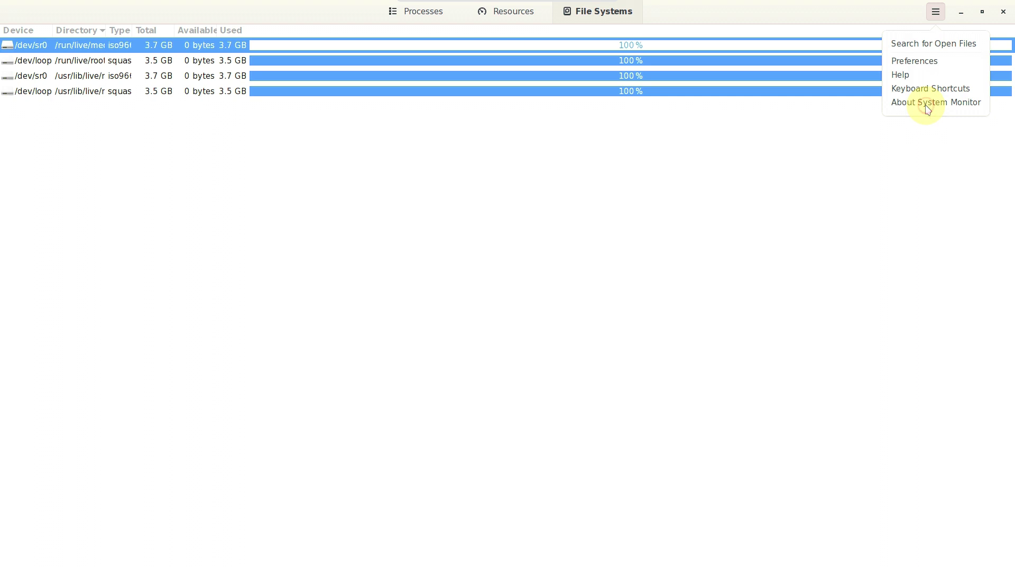
click(928, 103)
click(620, 186)
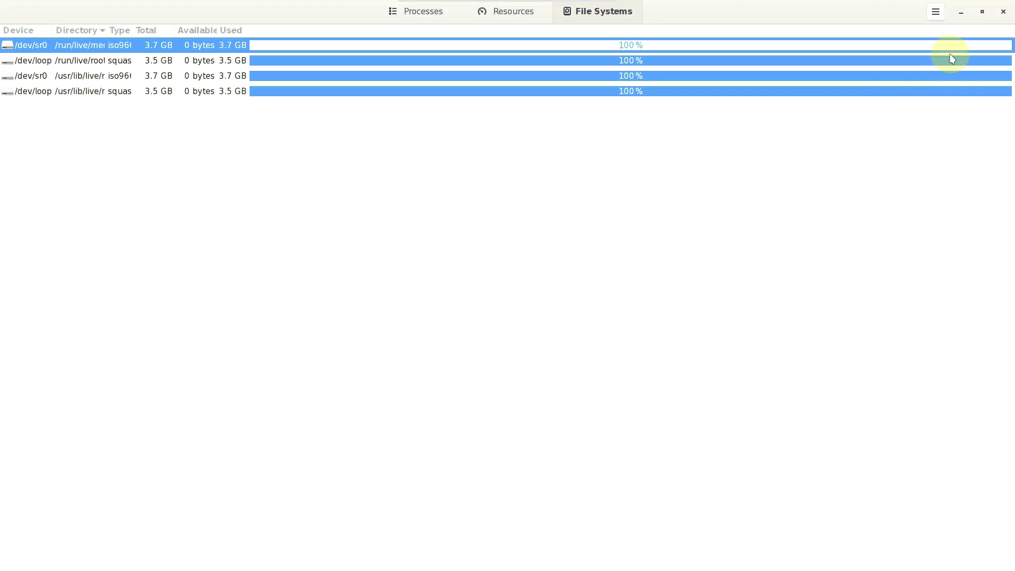
Close System Monitor, and restore the minimized Chrome window and close it
click(1001, 10)
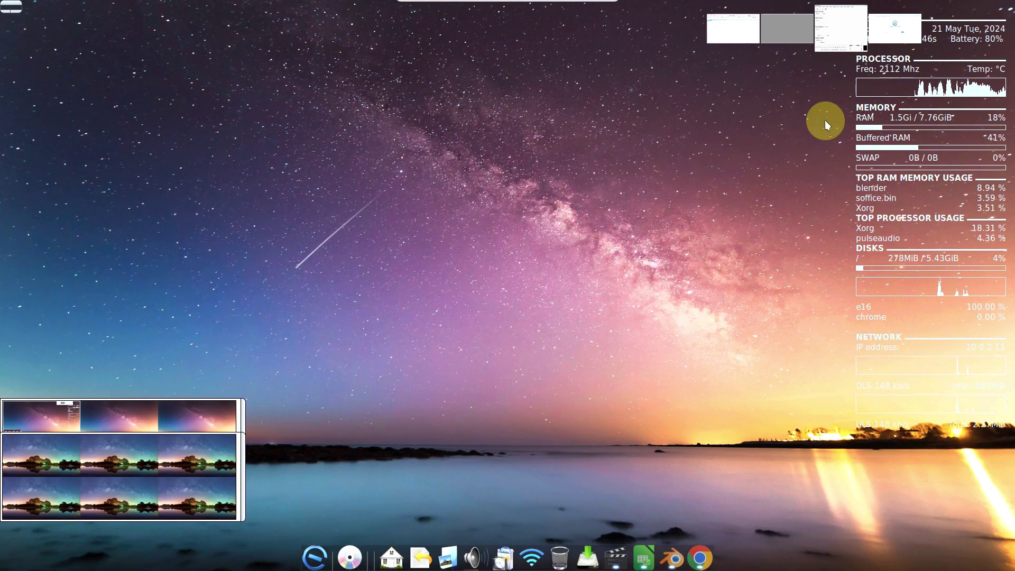
click(884, 32)
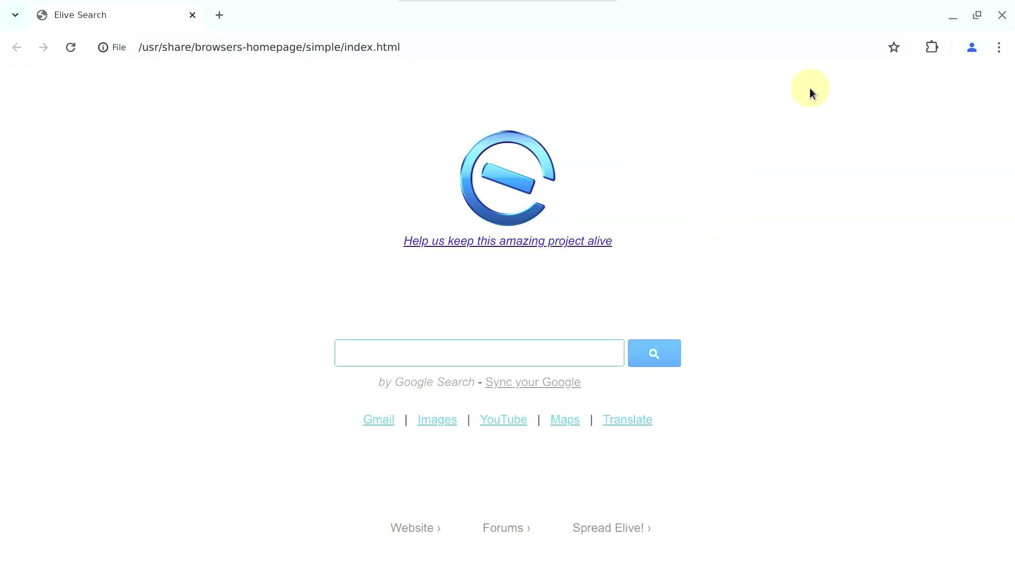
click(1005, 17)
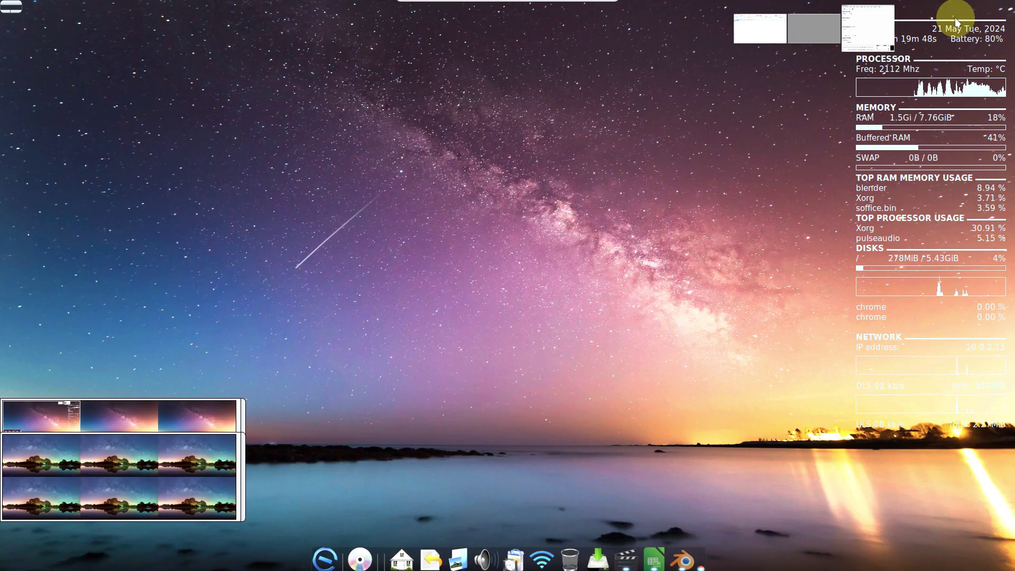
Restore the minimized Avidemux window, view its About information and quit Avidemux
click(881, 18)
click(880, 18)
click(894, 64)
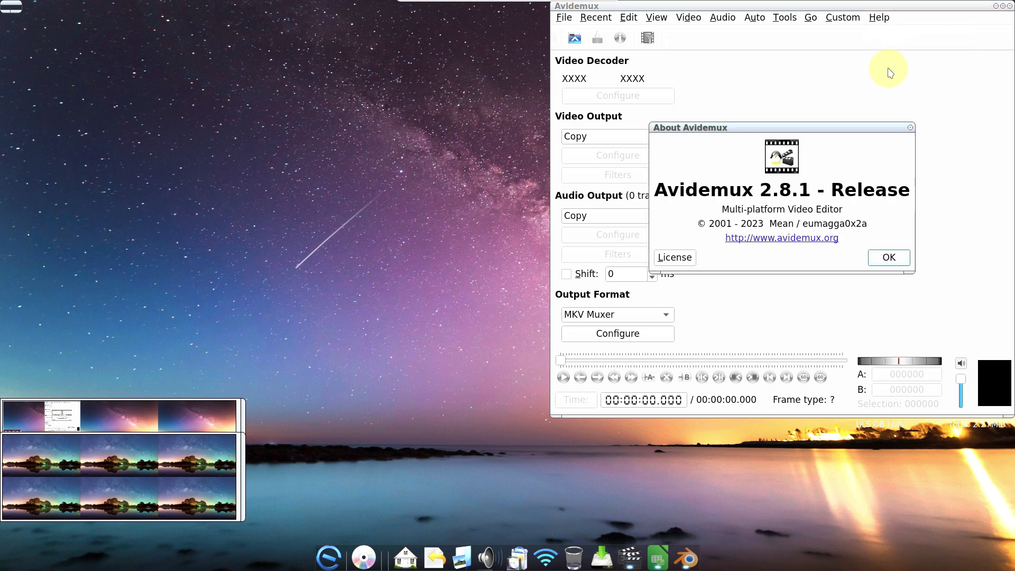
click(888, 257)
click(564, 17)
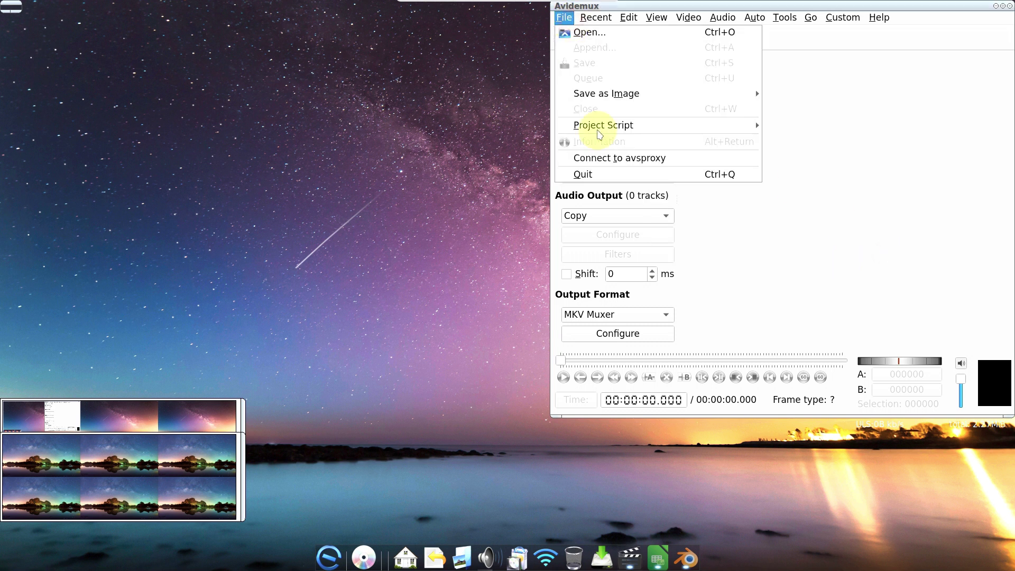
click(600, 177)
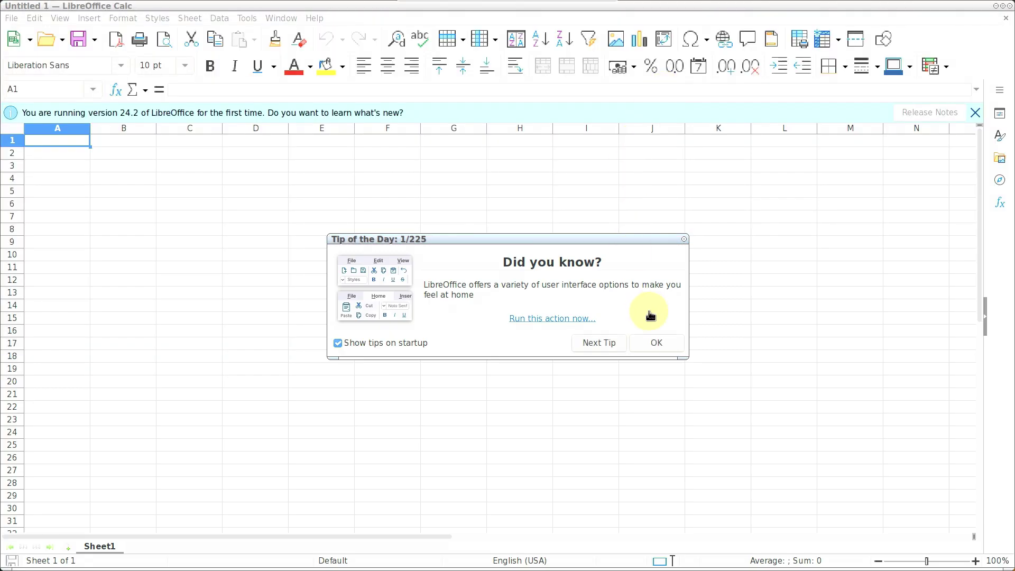
Dismiss the Tip of the Day in LibreOffice Calc, then view the About LibreOffice information and close it
click(655, 342)
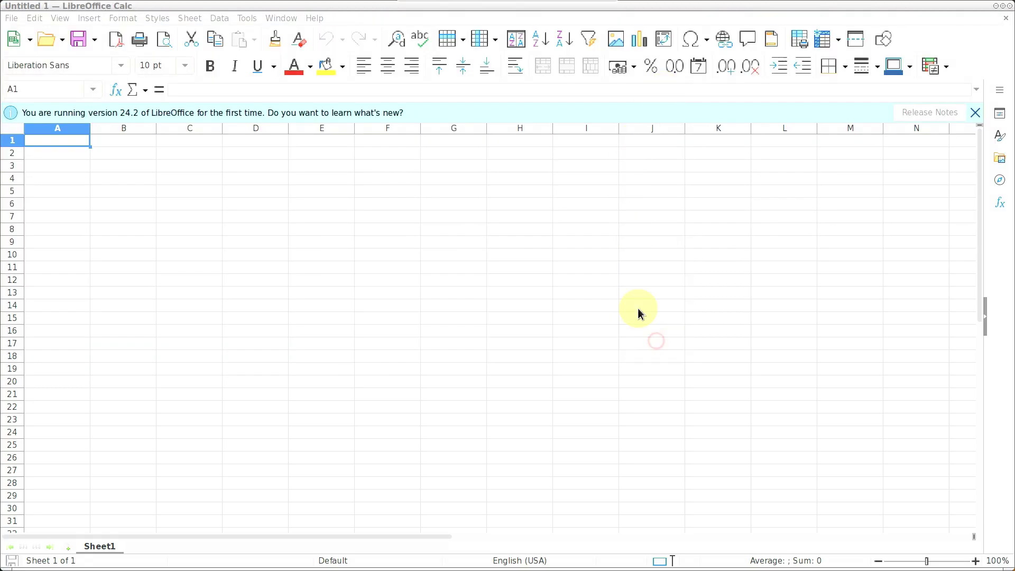
click(315, 19)
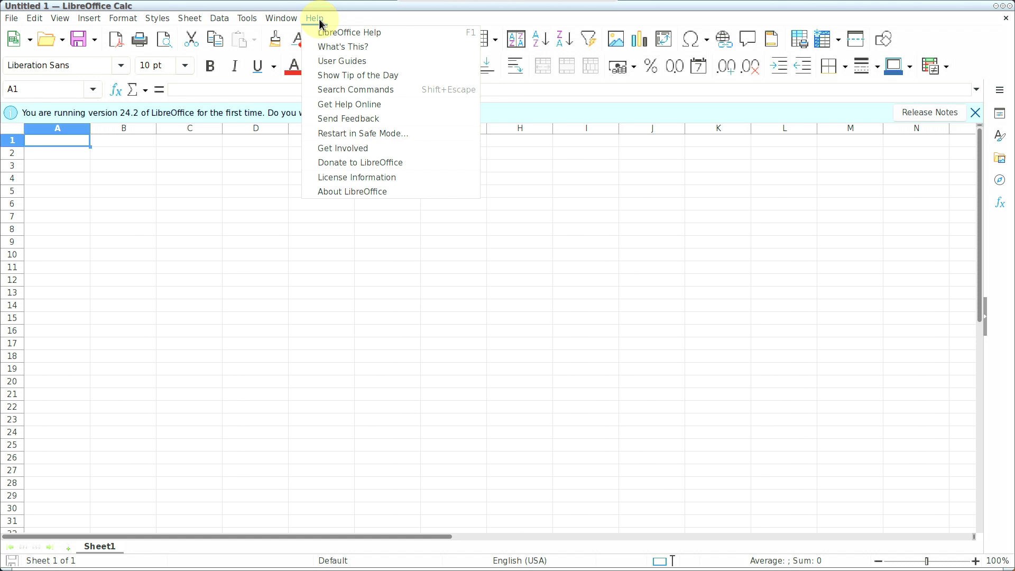
click(373, 191)
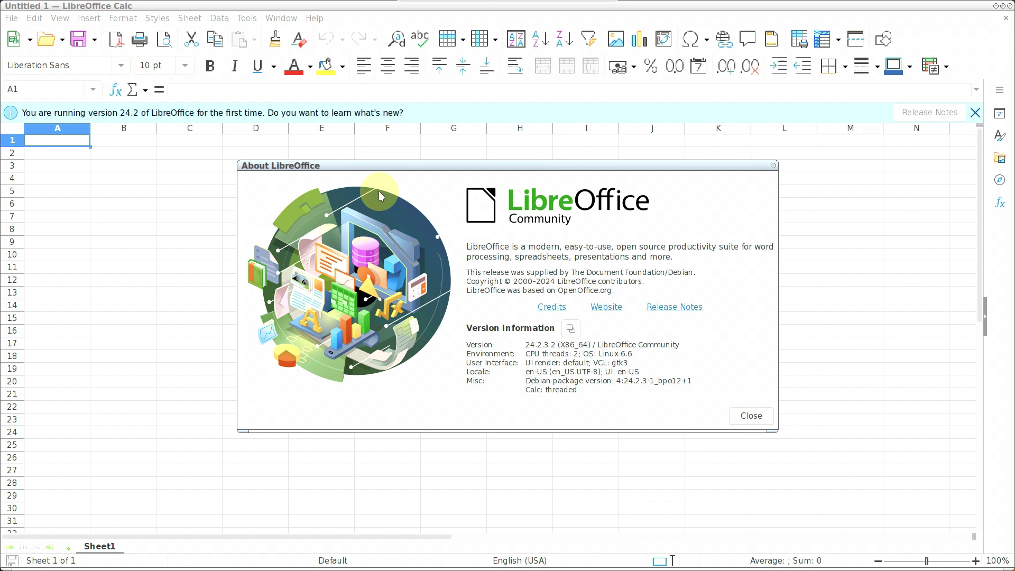
click(756, 413)
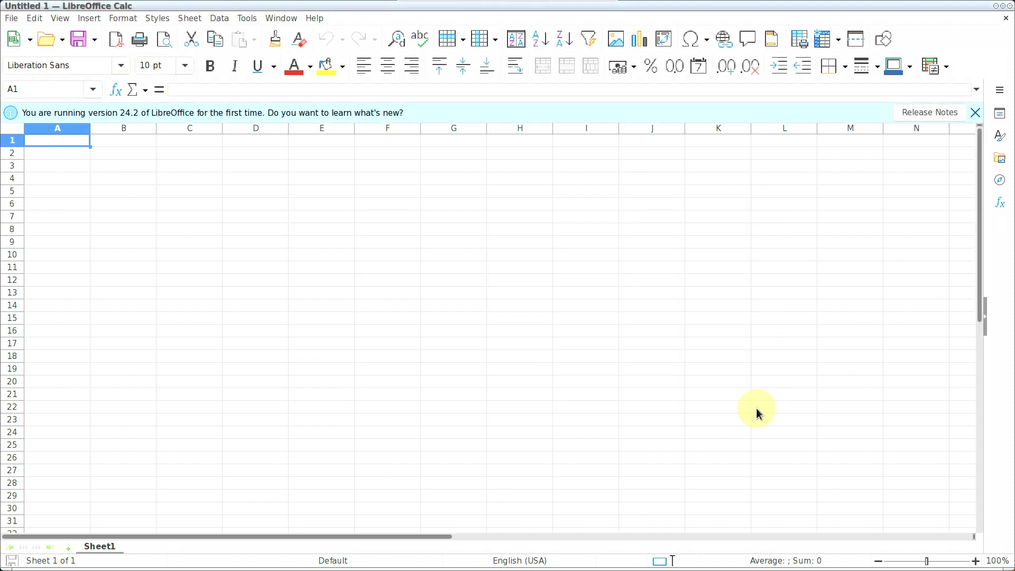
Look over the new document types LibreOffice offers and exit LibreOffice
click(11, 18)
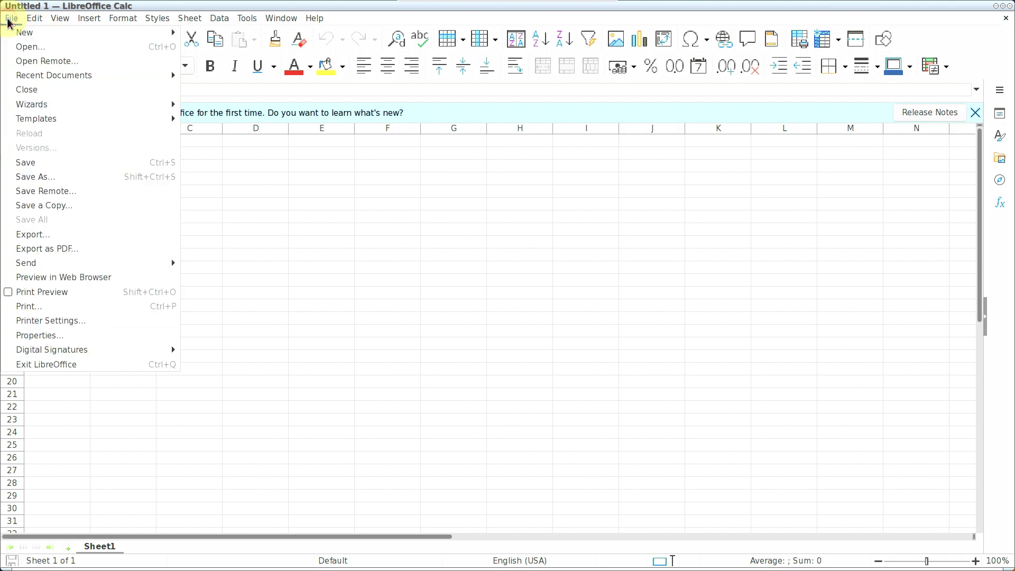
mouse_move(26, 41)
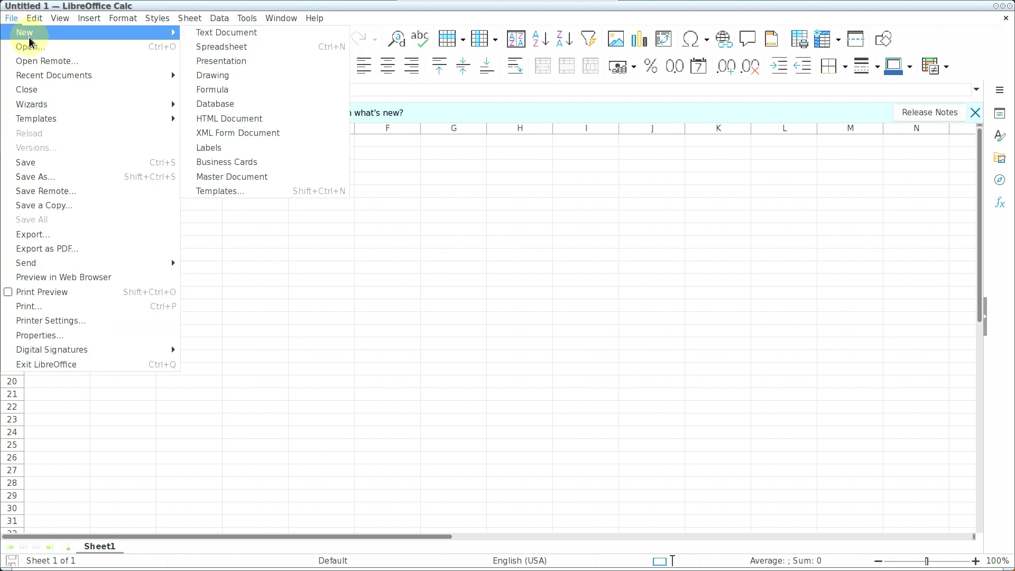
click(107, 365)
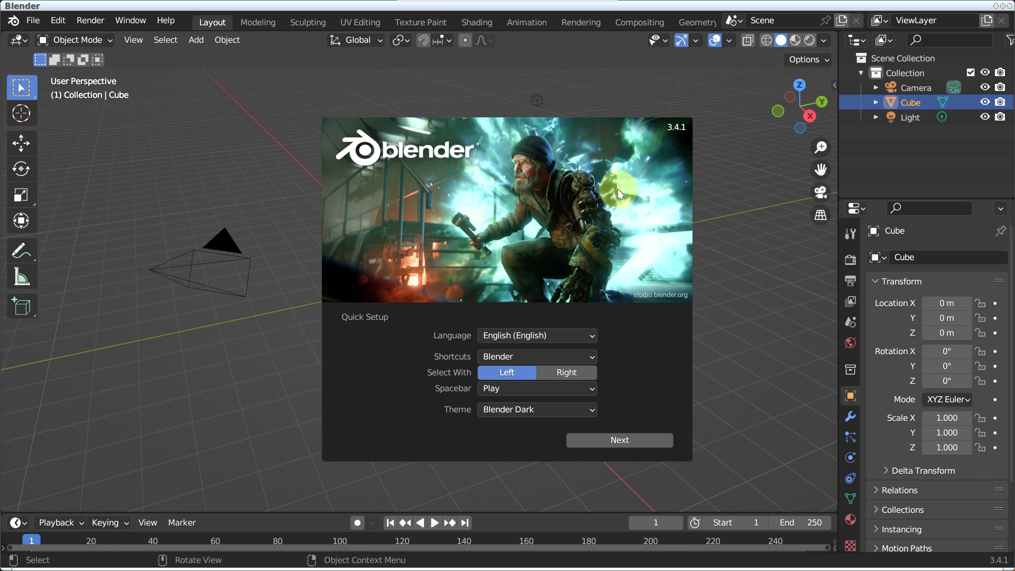
Accept Blender's default quick setup, dismiss the splash screen and quit Blender
click(644, 443)
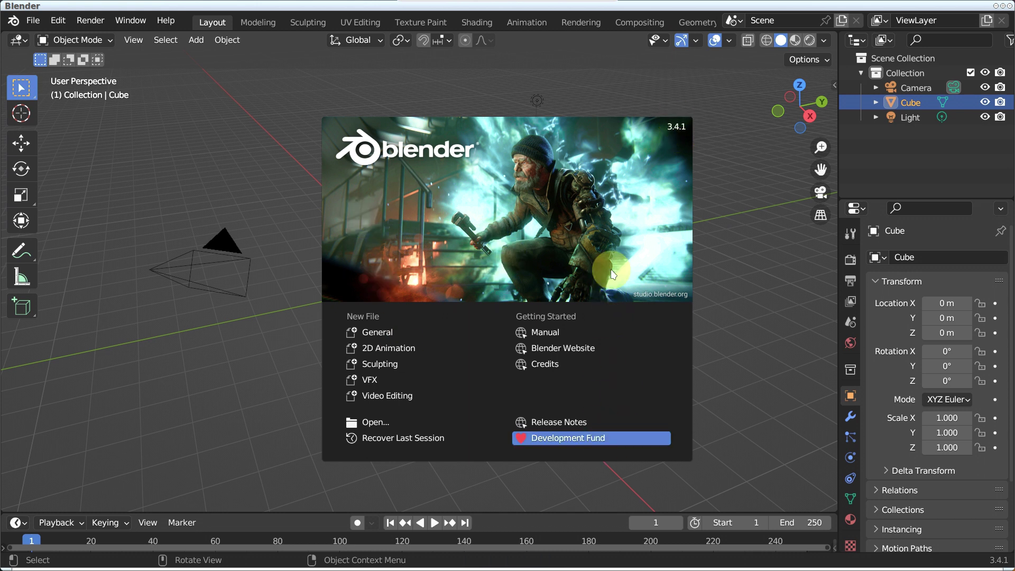
click(260, 145)
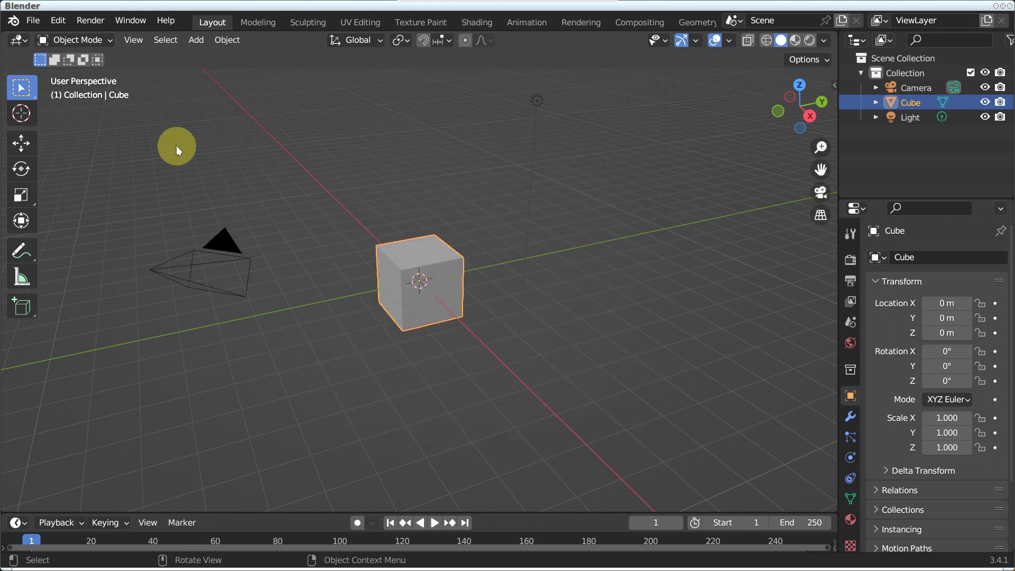
click(34, 21)
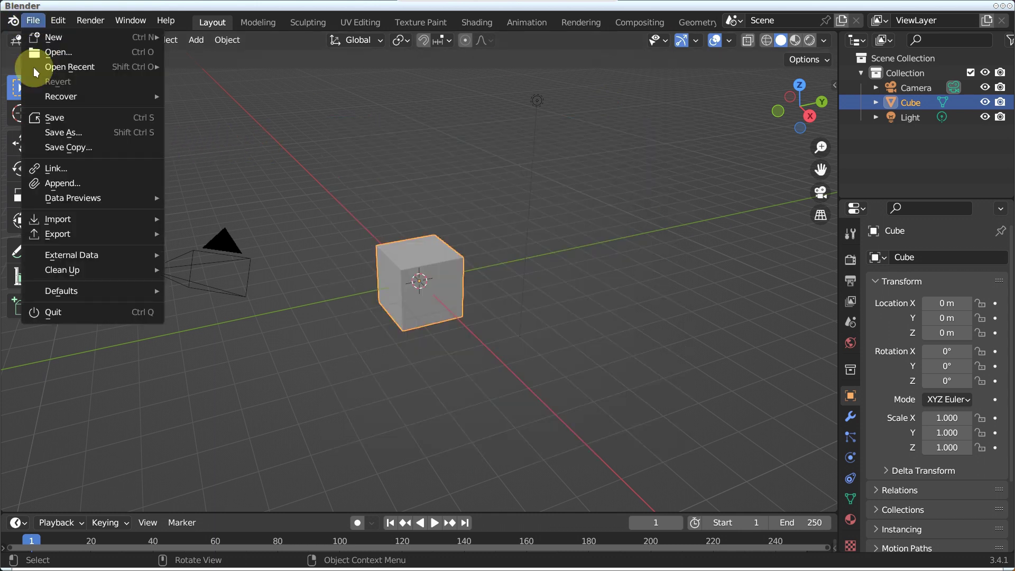
click(57, 313)
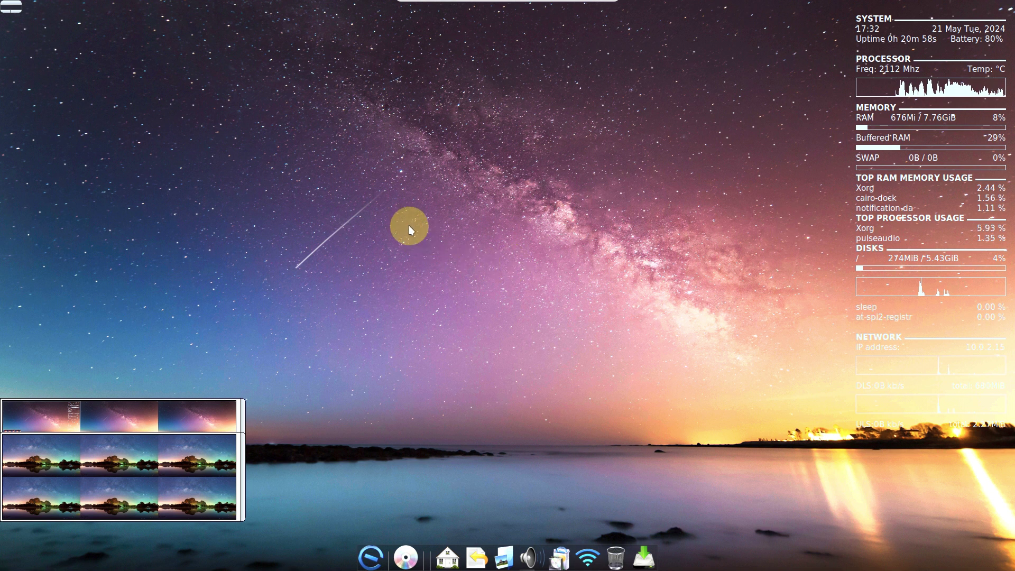
Open the Elive desktop menu's log-out options and shut down the system
click(390, 193)
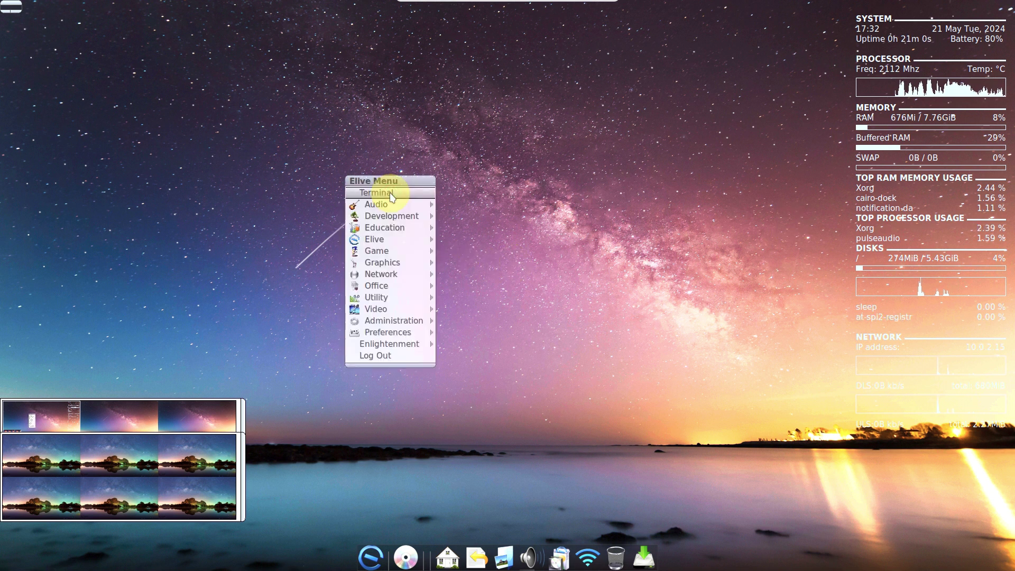
click(392, 355)
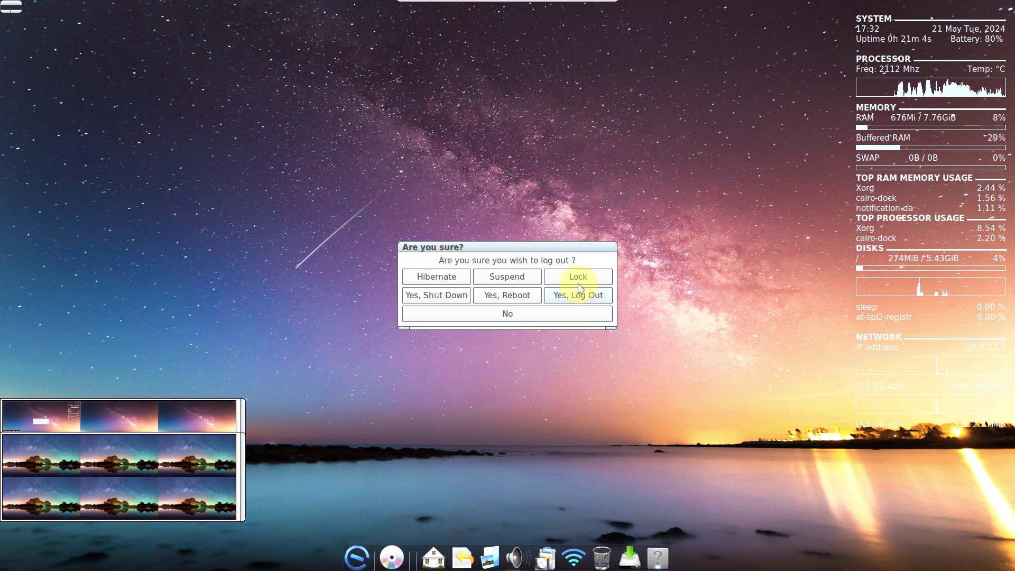
click(439, 290)
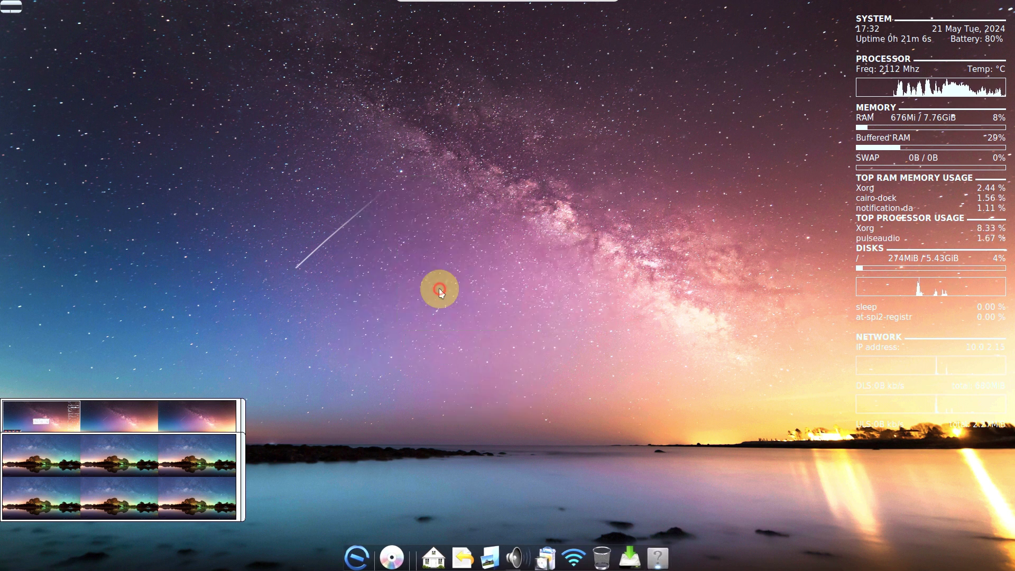